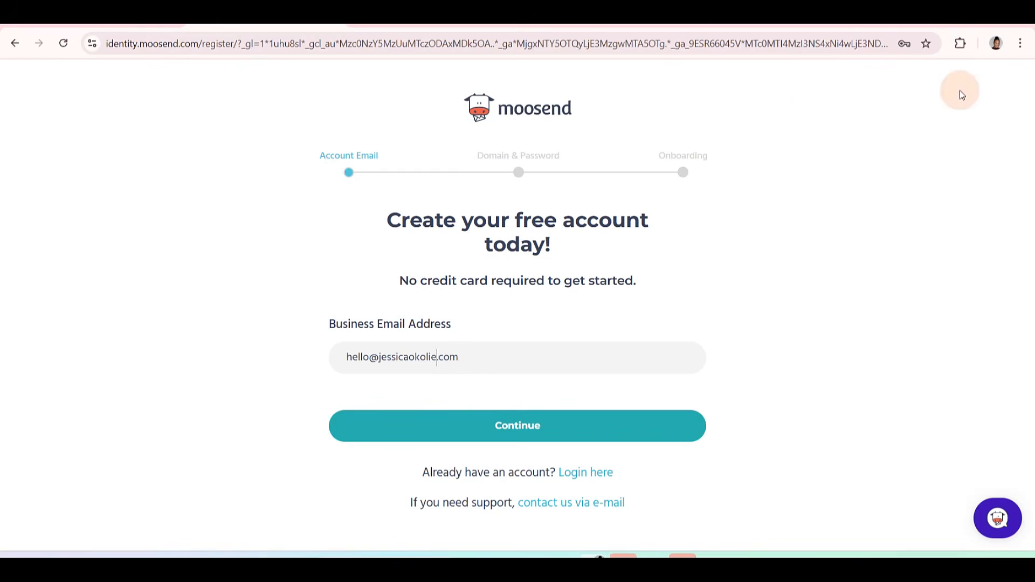
Step: Replace the suggested login domain with the account holder's name, set a password, tick consent and register
left_click(484, 429)
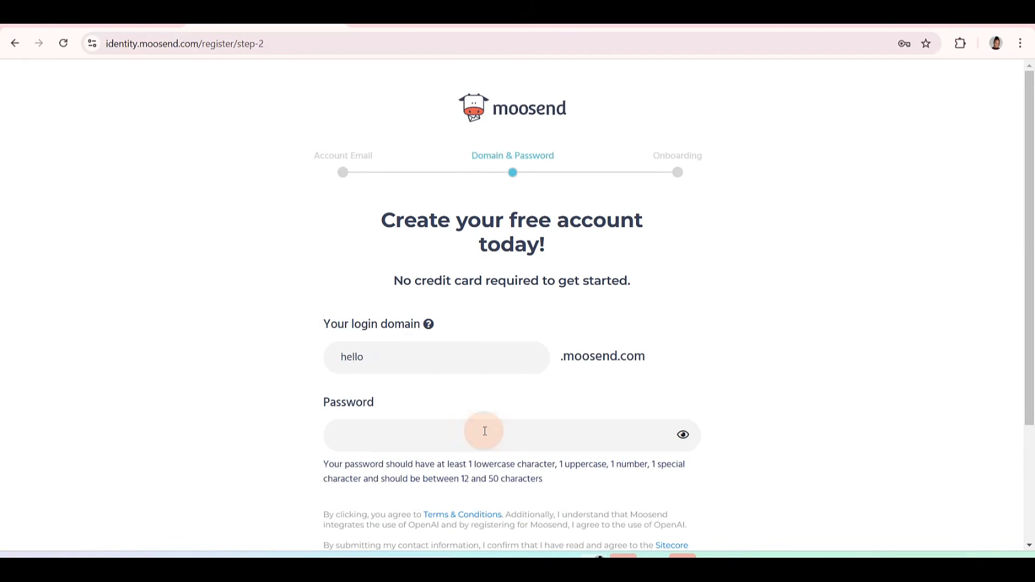
left_click_drag(421, 353, 312, 345)
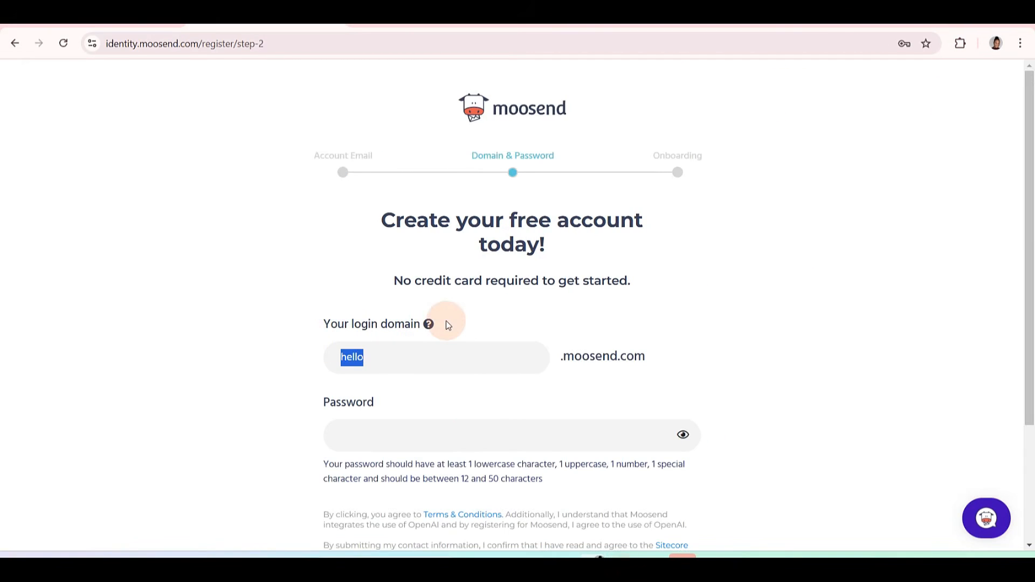
type("Jessicaokolie")
left_click(447, 437)
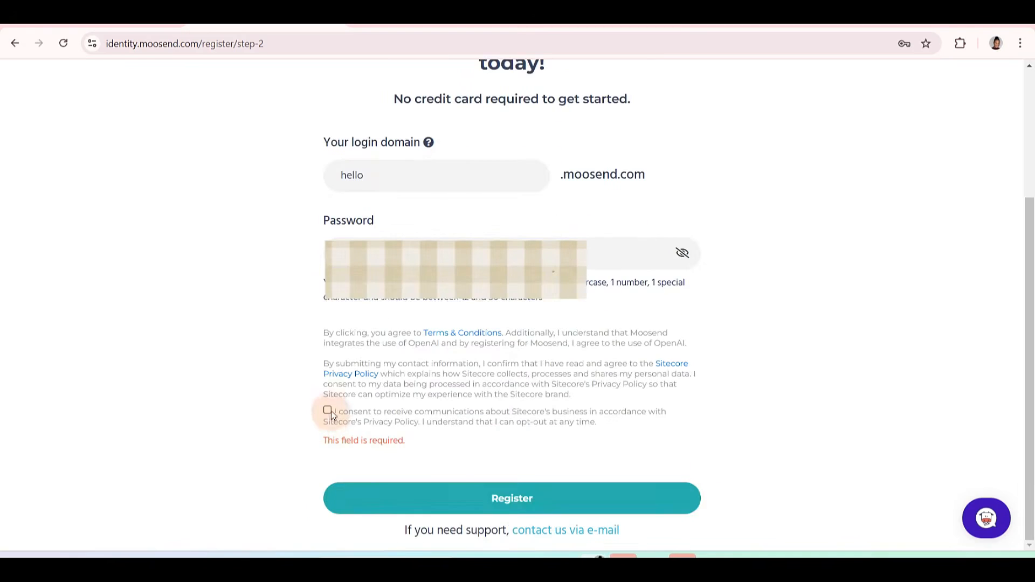
left_click(327, 410)
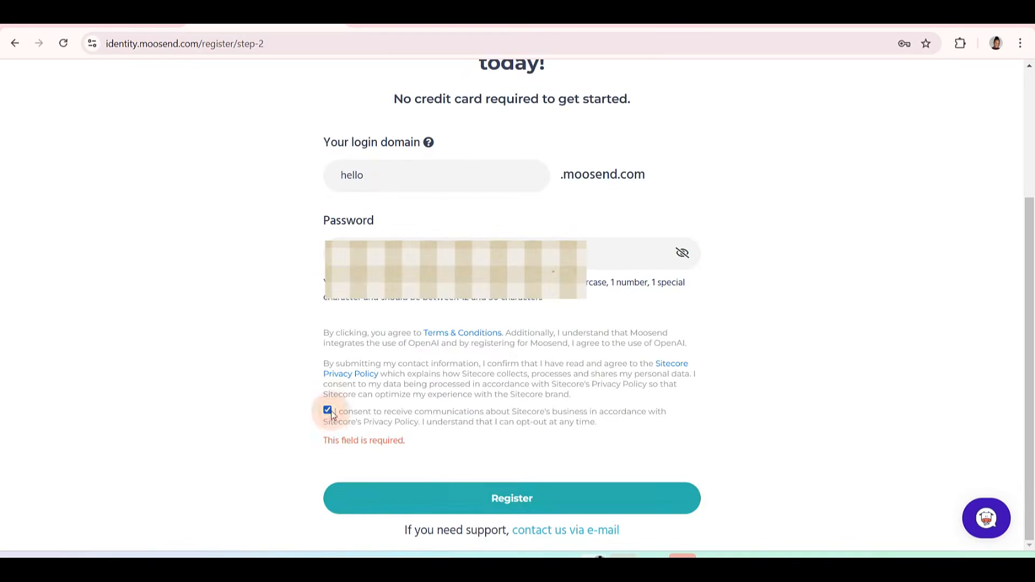
left_click(515, 502)
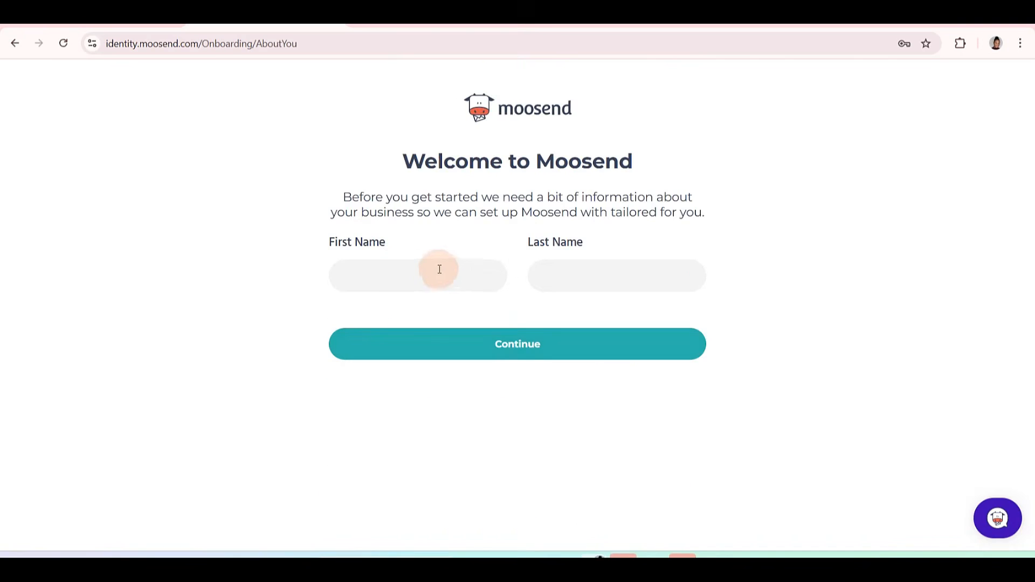
Step: Enter the account holder's first and last name and continue
left_click(418, 278)
type("jessica")
key("Tab")
type("okolie")
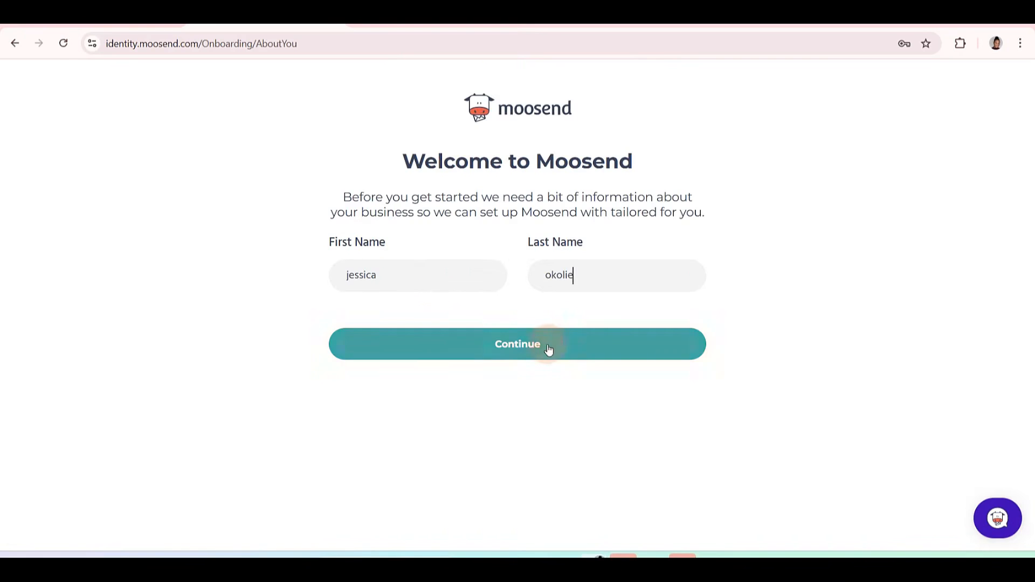
left_click(547, 349)
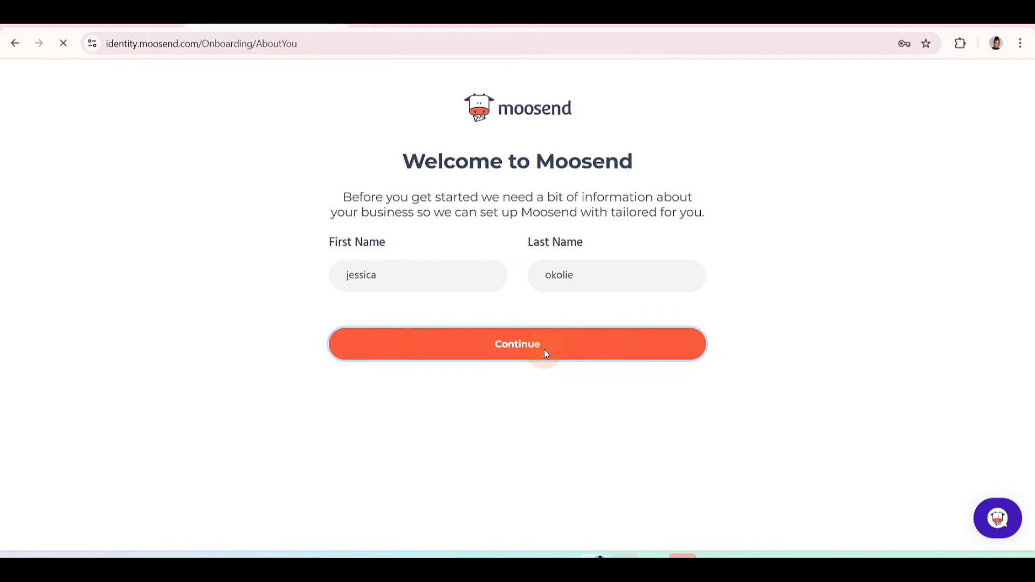
Step: Choose Creative Services industry, under 10 staff, 5,000–10,000 subscribers and selling online, then submit
scroll(446, 238, "down", 2)
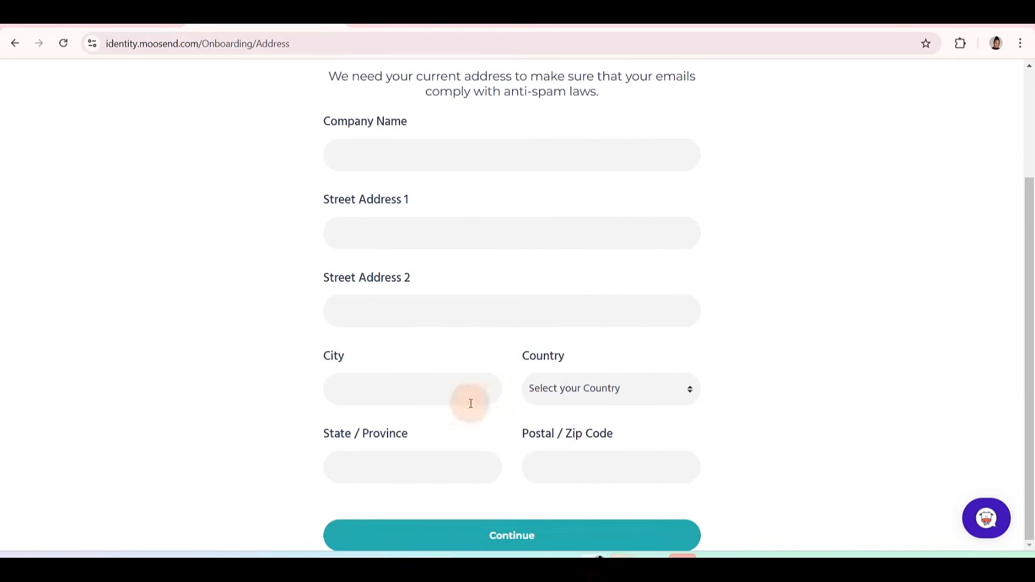
scroll(462, 231, "up", 2)
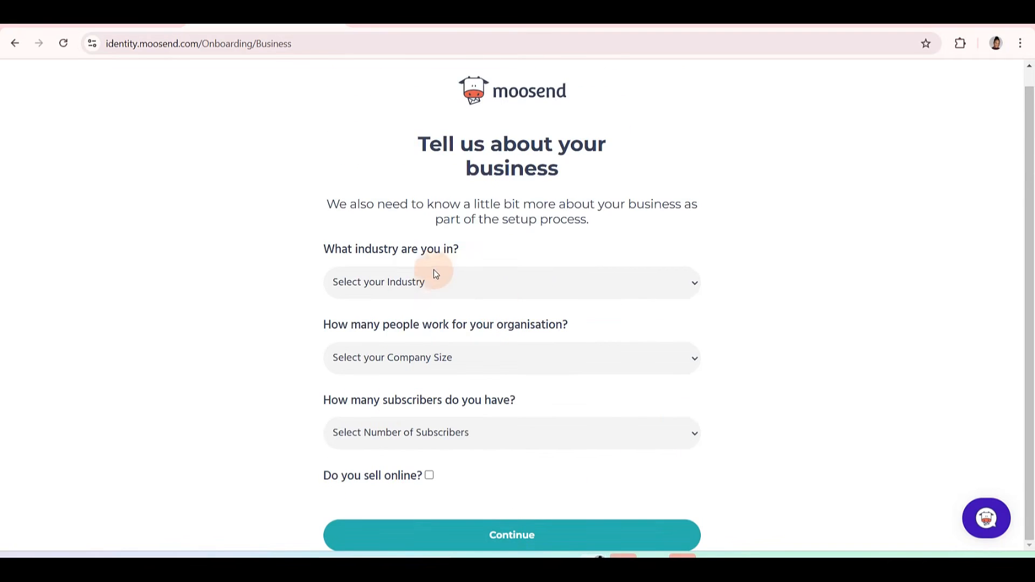
left_click(496, 295)
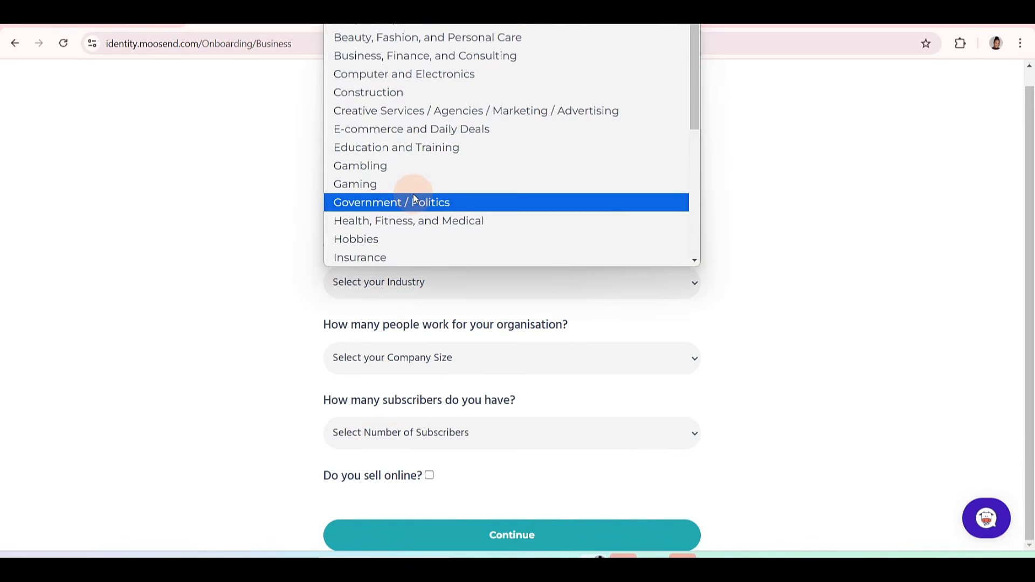
left_click(476, 112)
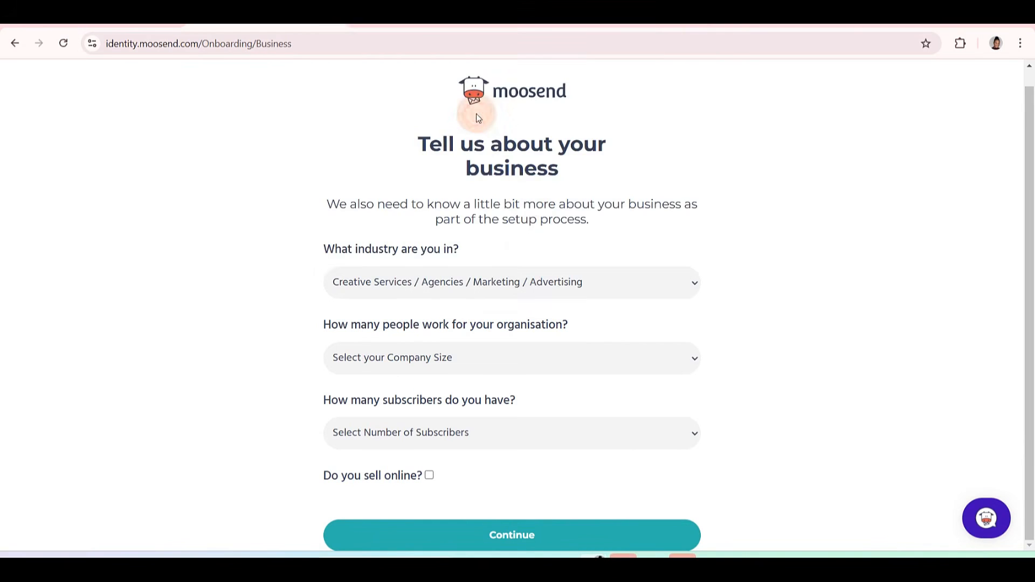
left_click(516, 360)
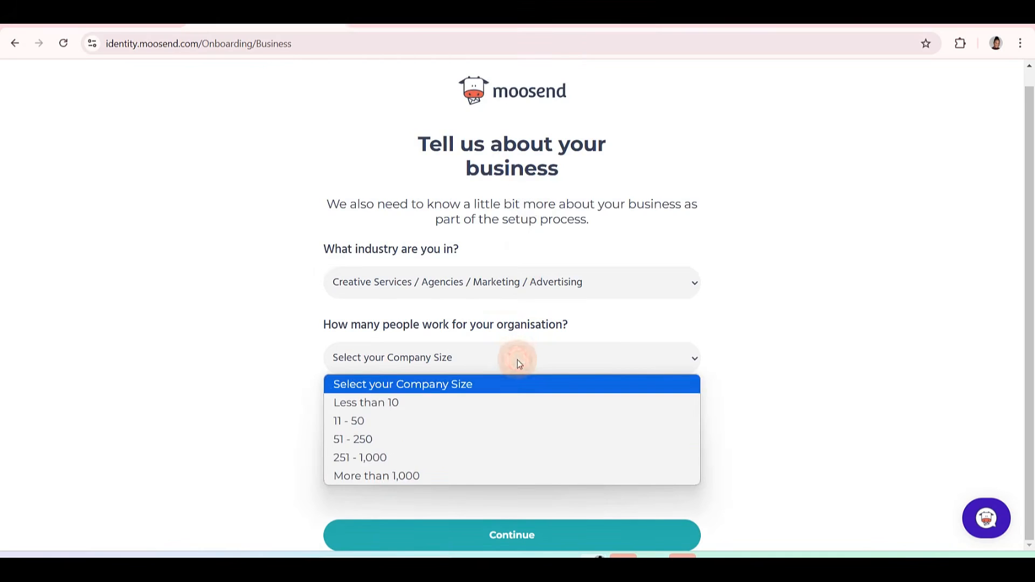
left_click(384, 481)
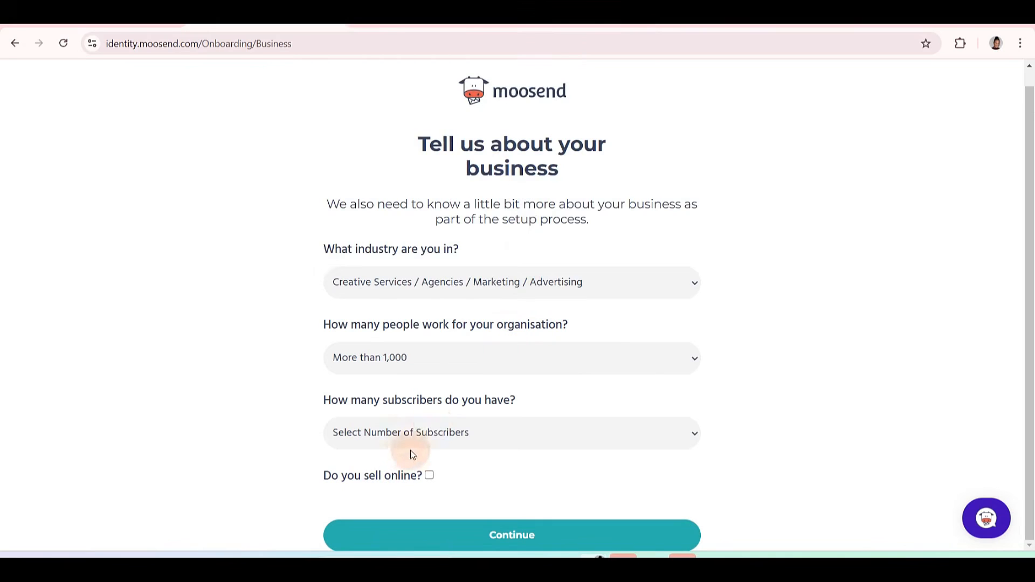
left_click(456, 365)
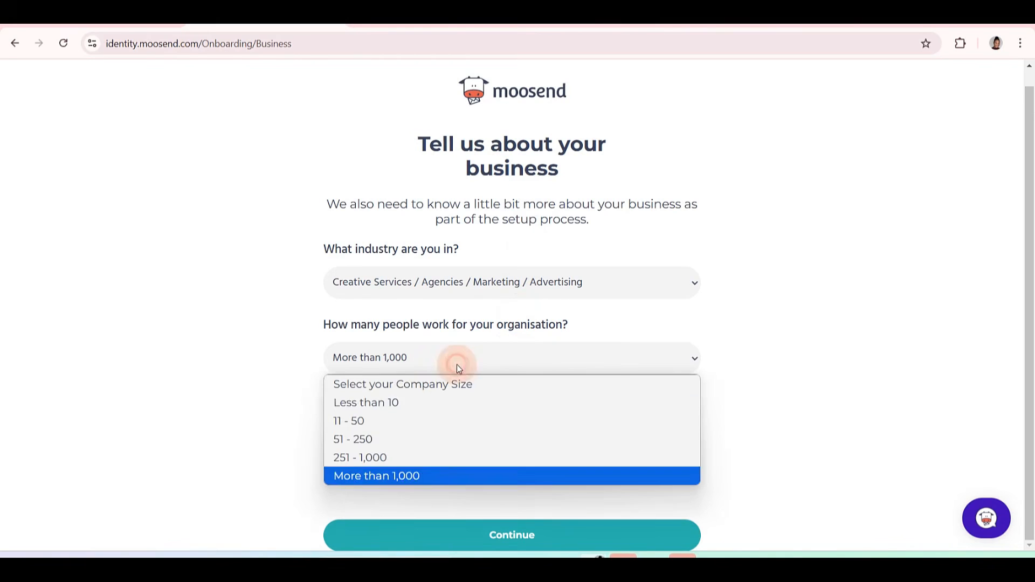
left_click(407, 404)
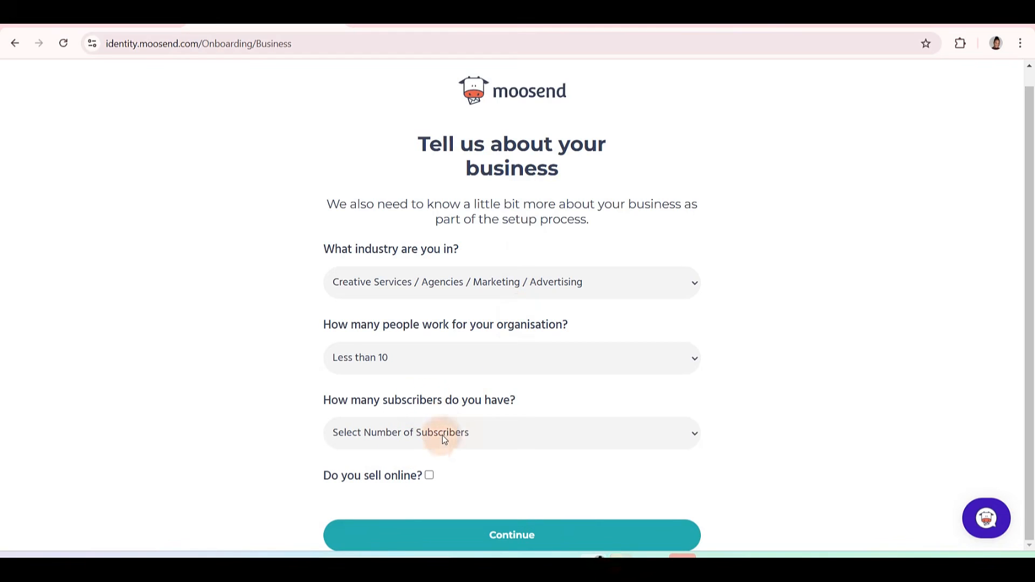
left_click(421, 434)
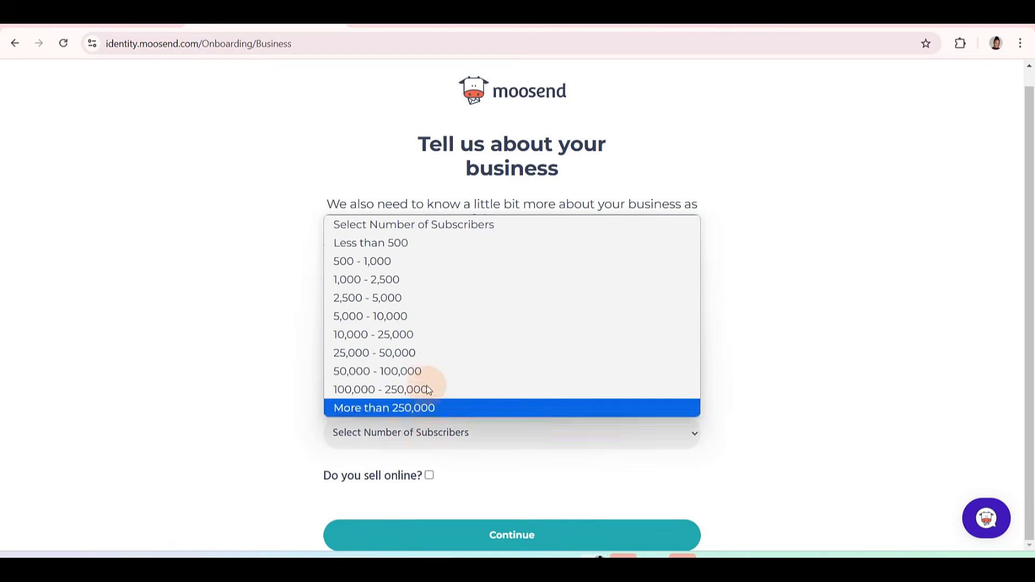
left_click(412, 315)
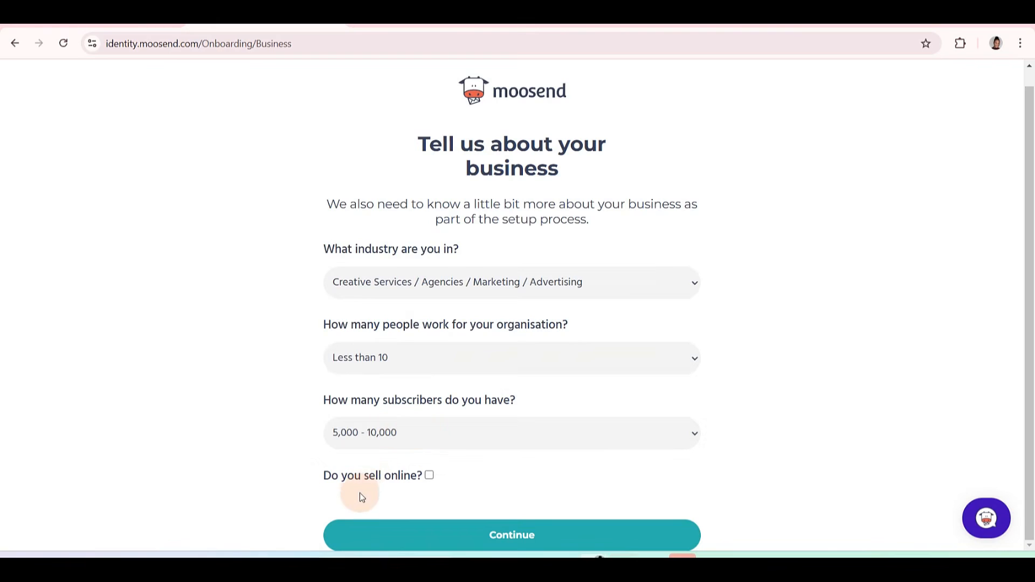
left_click(429, 475)
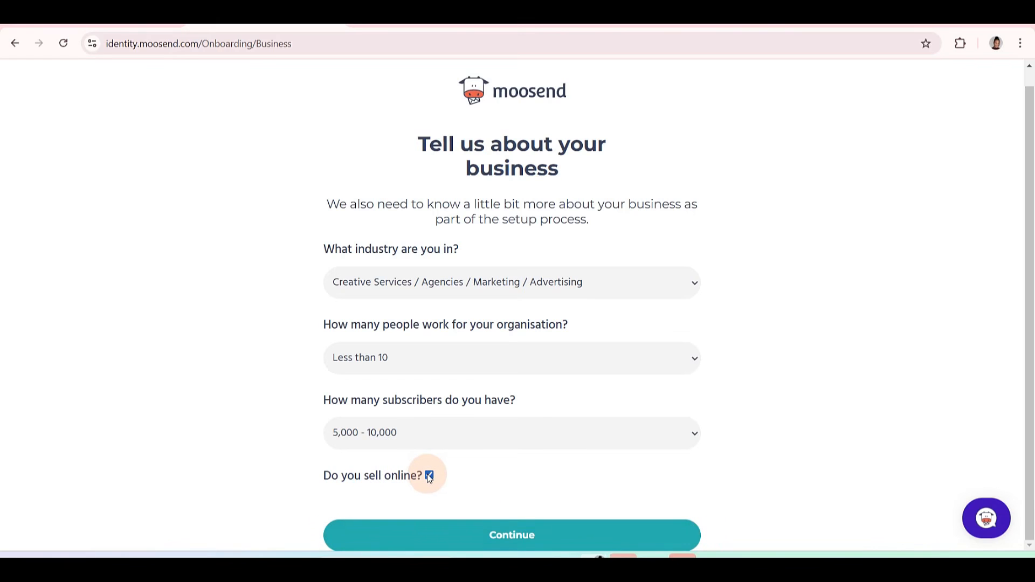
left_click(495, 534)
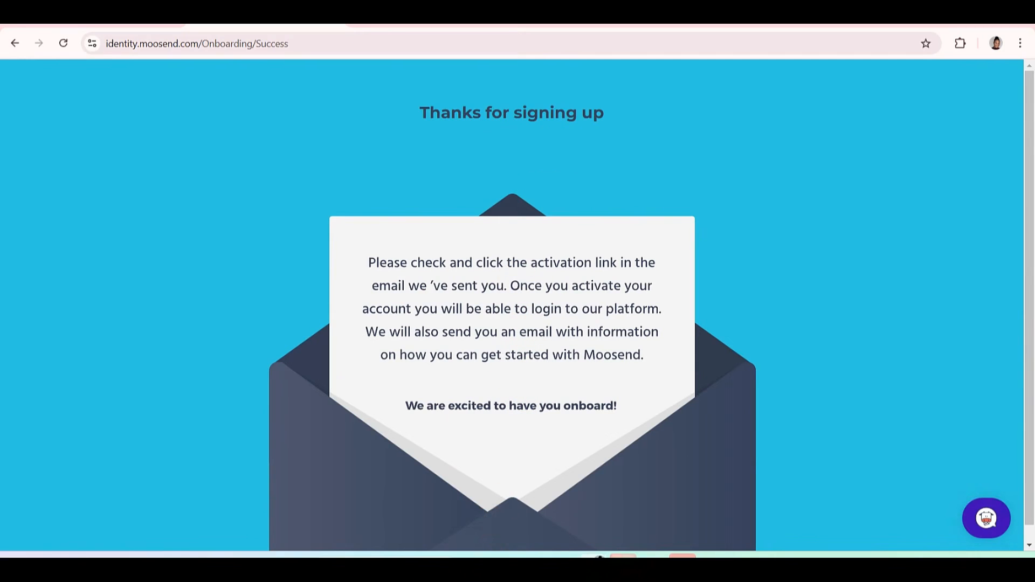
Step: In Zoho Mail, open the 'Activate your Moosend account' email and follow its activation link
left_click(435, 21)
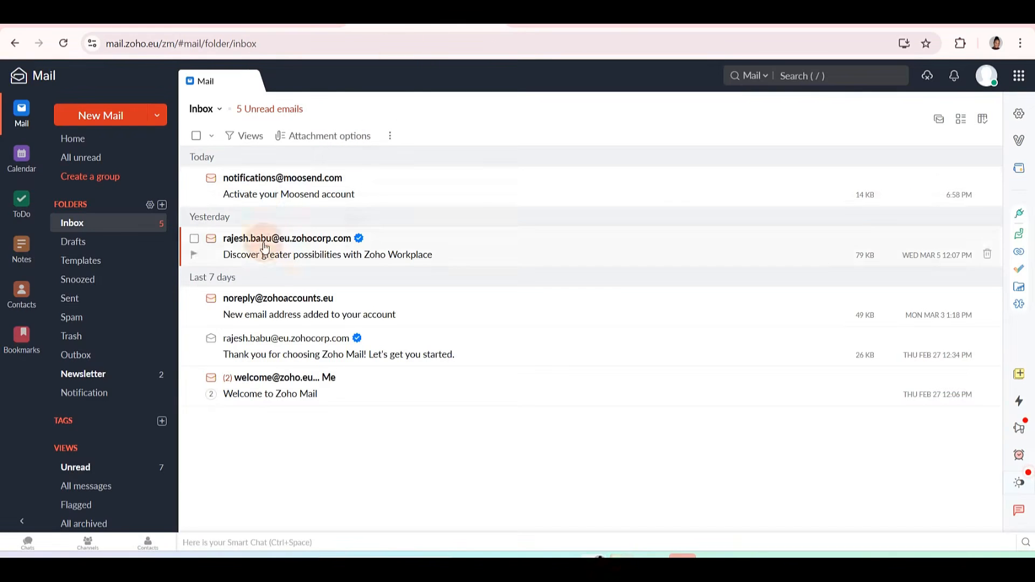
left_click(265, 198)
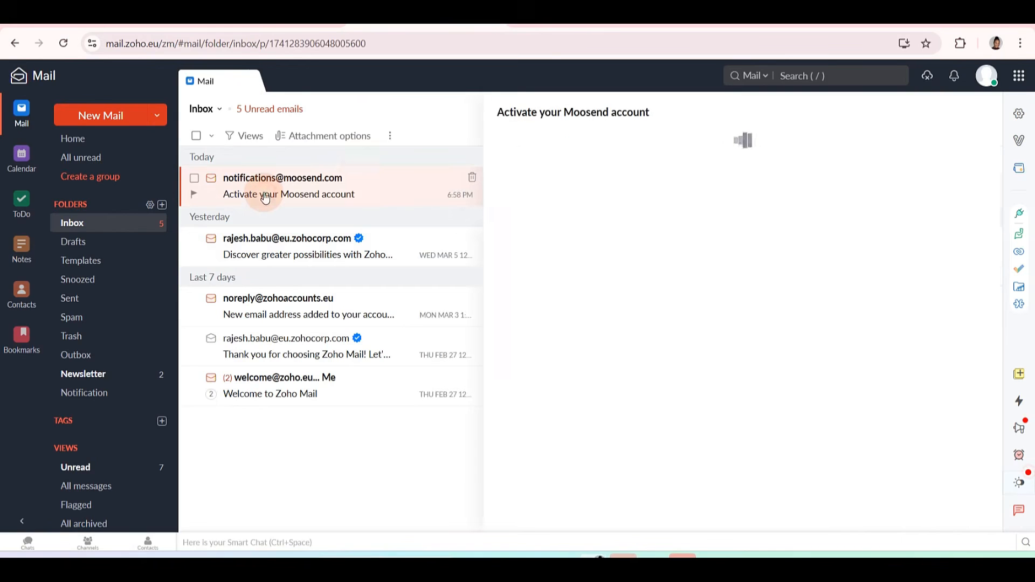
scroll(804, 350, "down", 3)
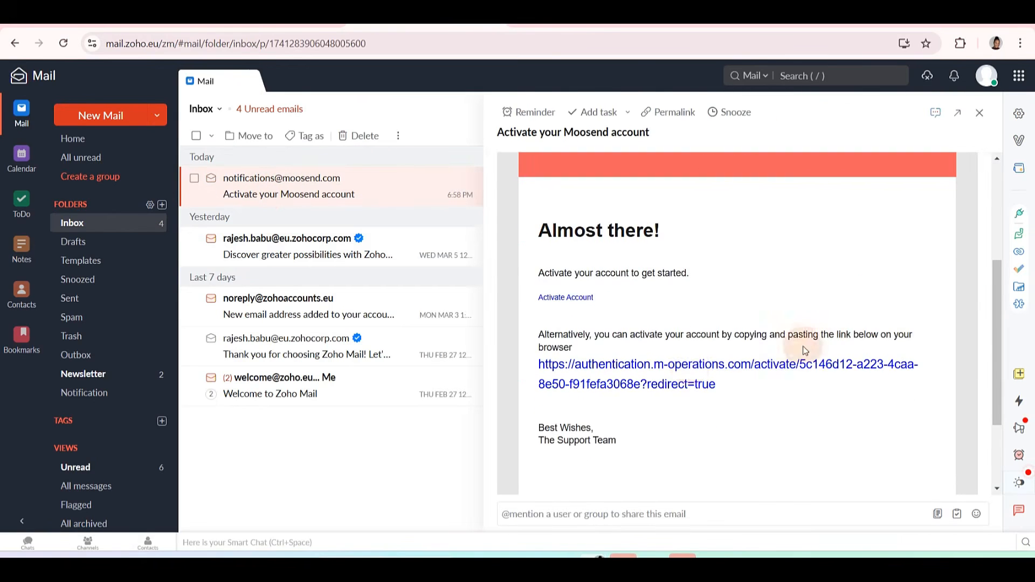
left_click(690, 366)
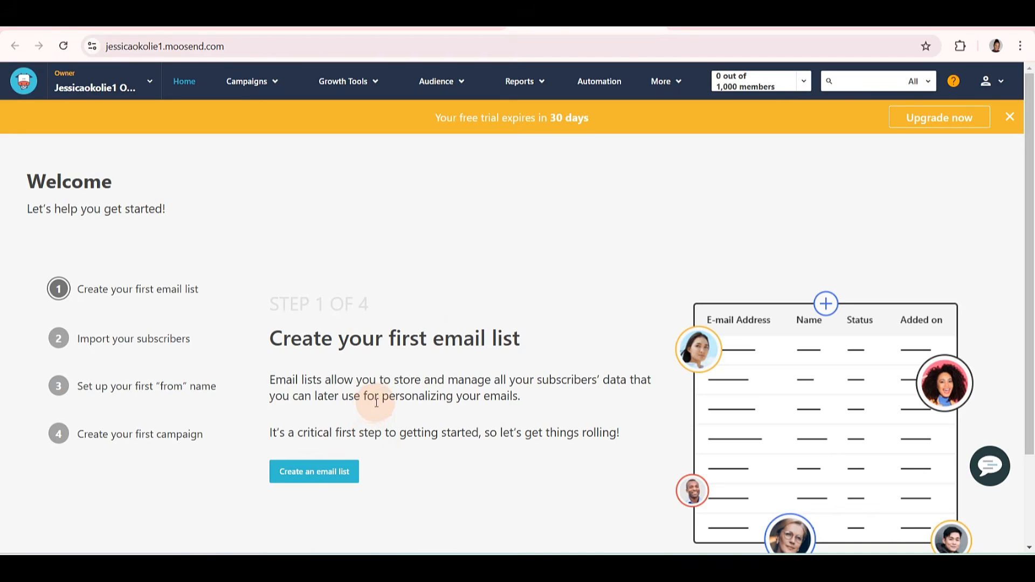
Step: Create a first email list named 'Ai enthusiast Newsletter'
scroll(374, 407, "down", 1)
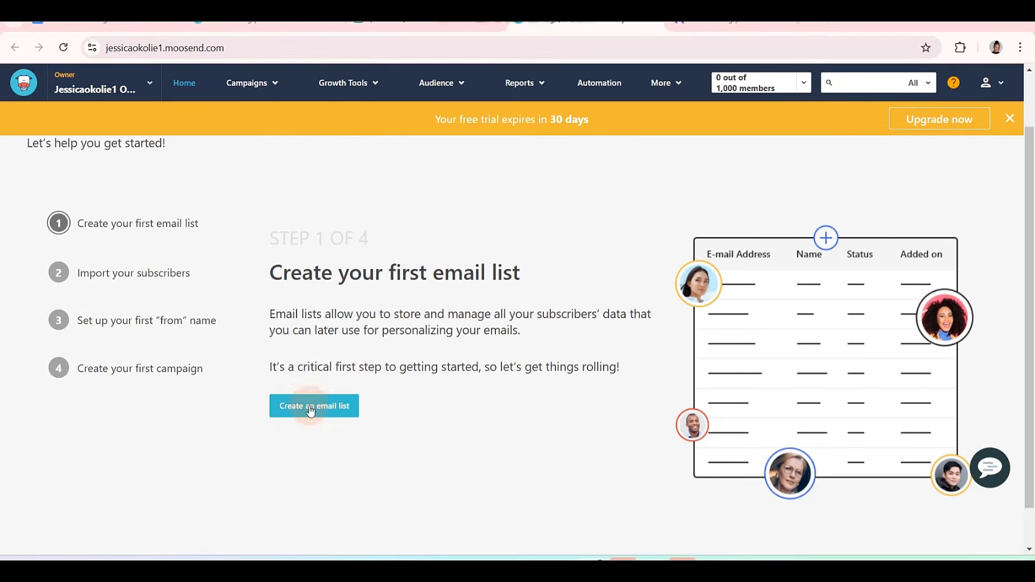
left_click(335, 411)
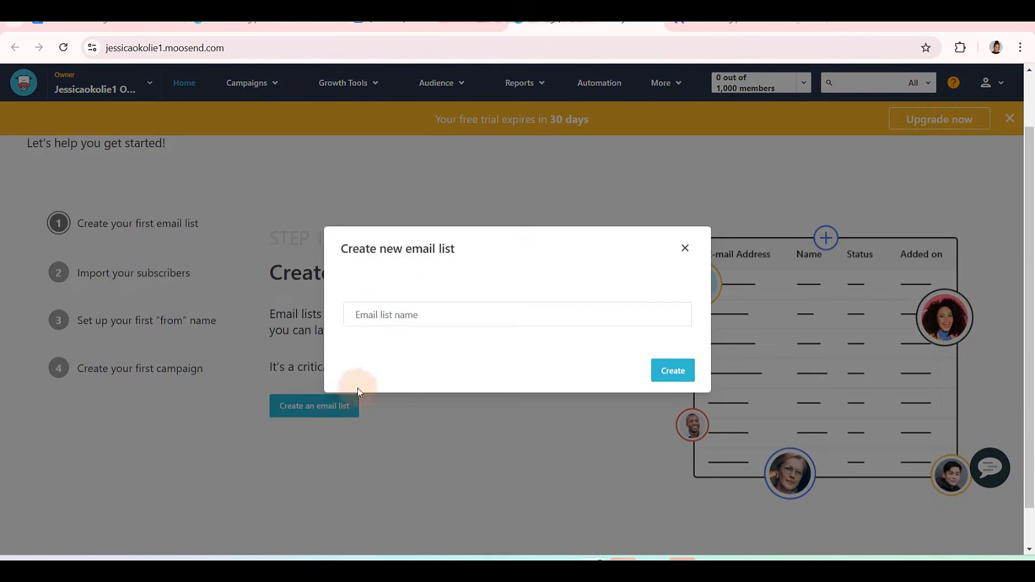
left_click(406, 318)
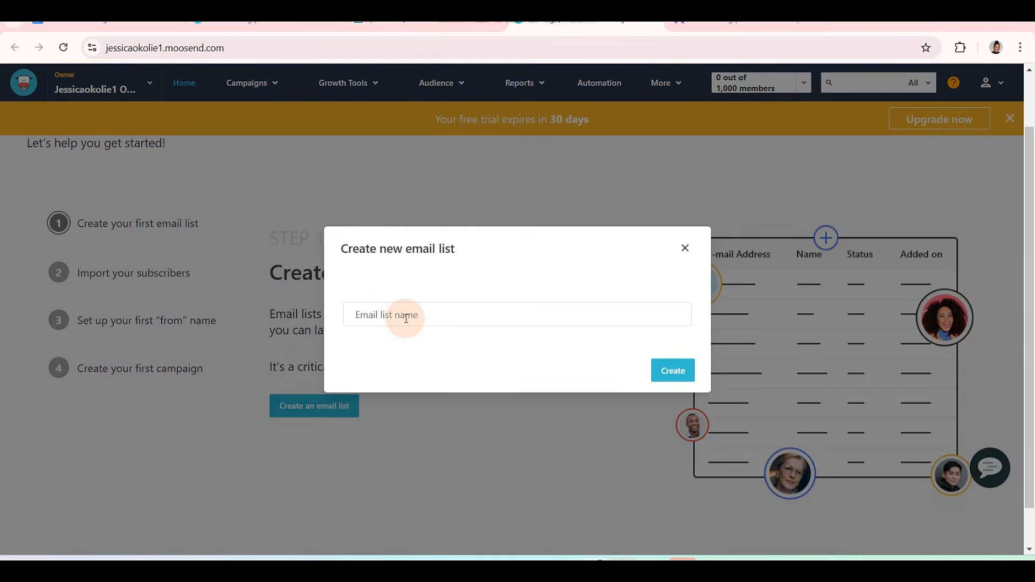
type("Ai enthusiast Newsletter")
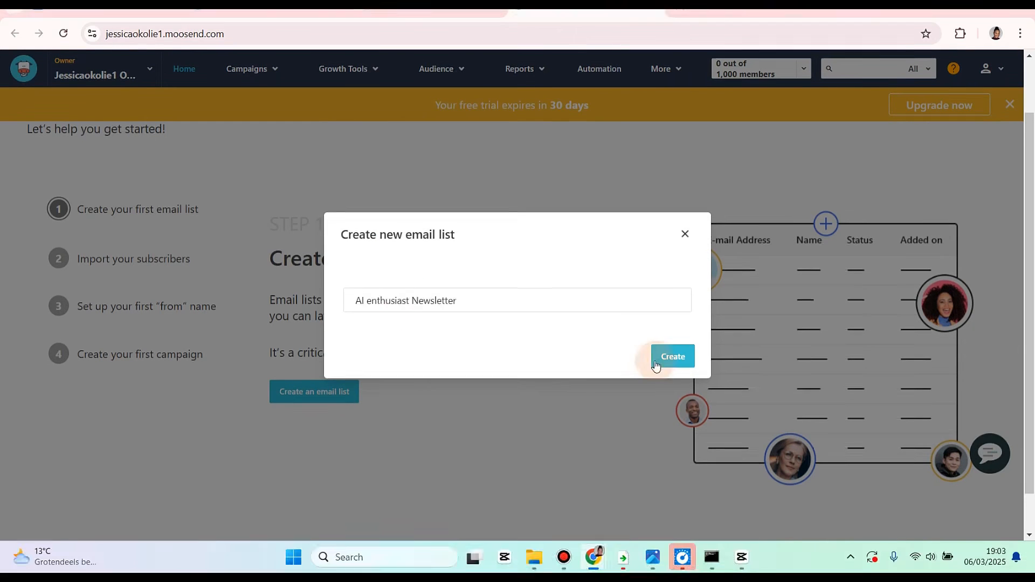
left_click(672, 370)
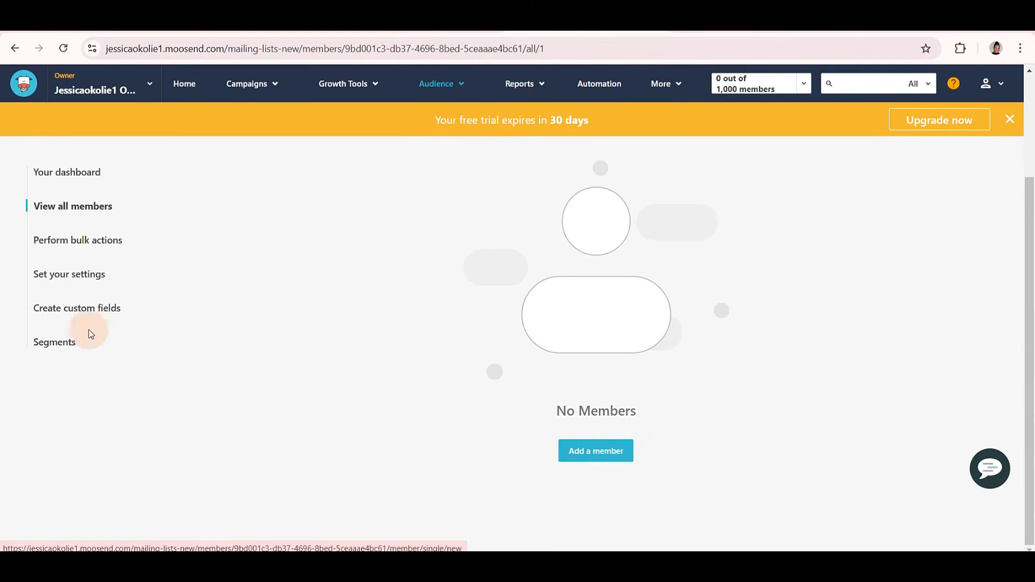
Step: Add a member to the list, confirming permission to email them, and save
left_click(609, 458)
scroll(246, 252, "down", 2)
scroll(245, 252, "up", 3)
left_click(212, 310)
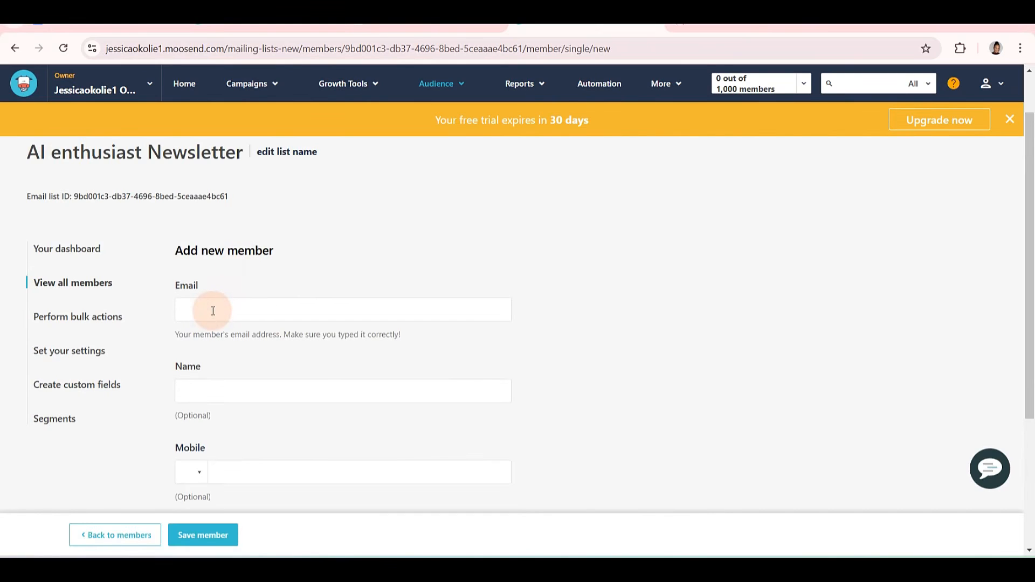
scroll(213, 310, "down", 4)
left_click(254, 263)
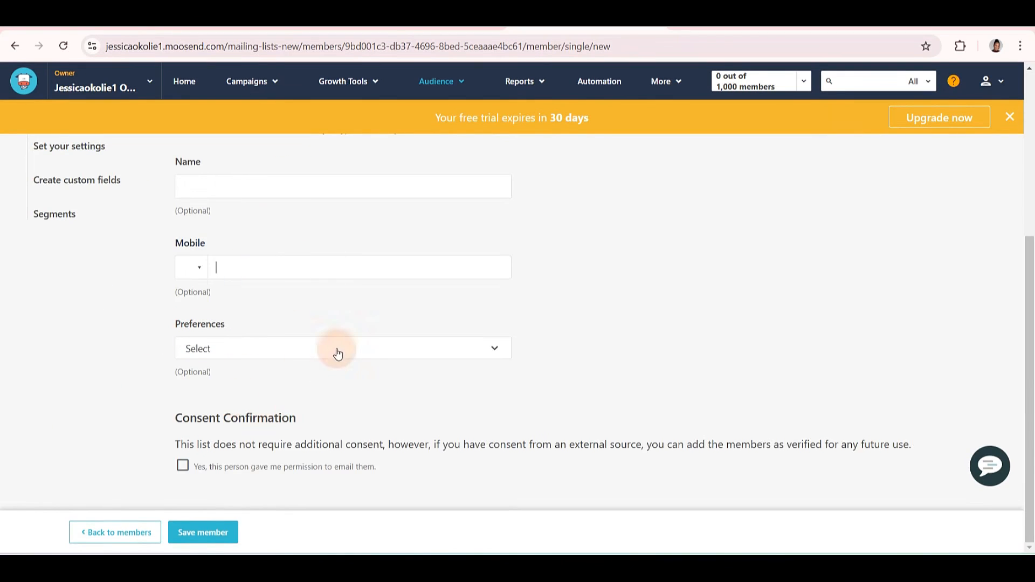
left_click(181, 467)
left_click(203, 534)
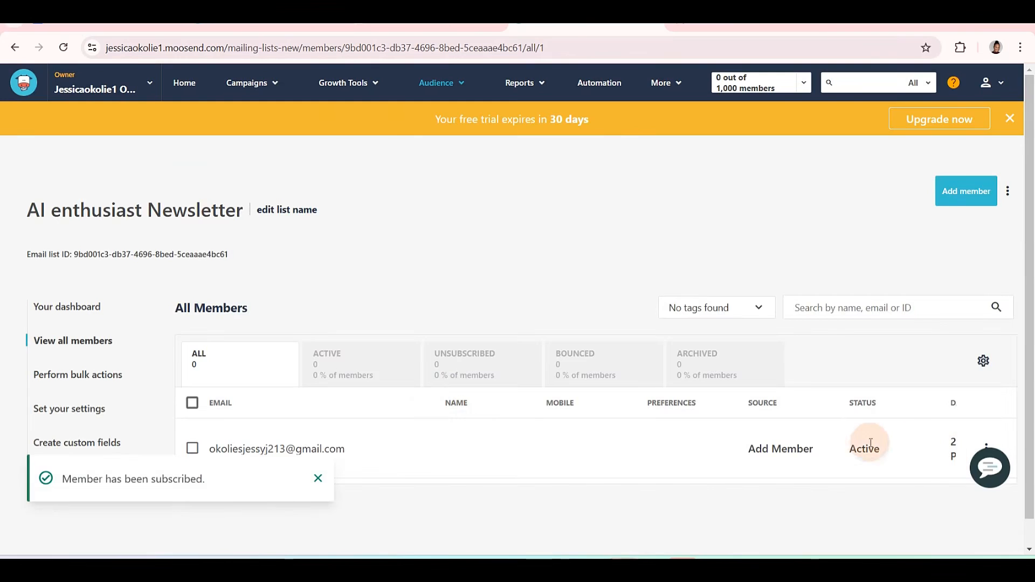
Step: Go to Email lists, open the older list's dashboard, dismiss the trial notice, and return Home
left_click(475, 90)
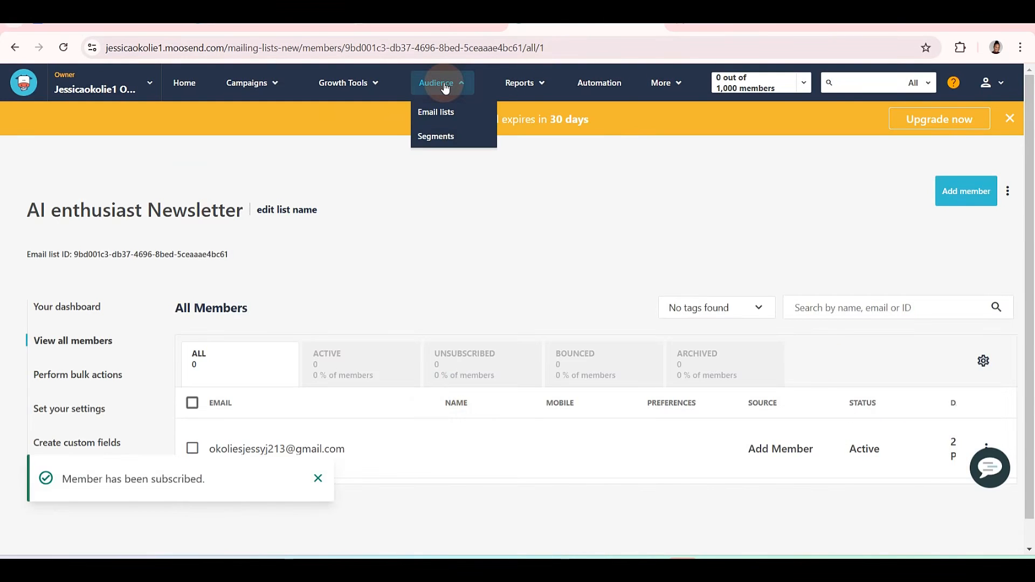
left_click(445, 111)
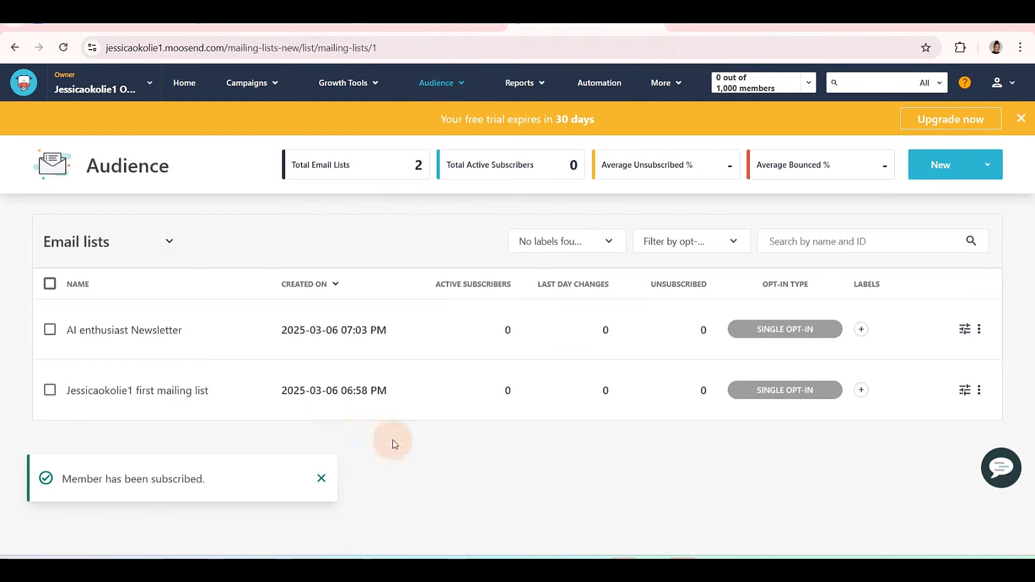
left_click(136, 390)
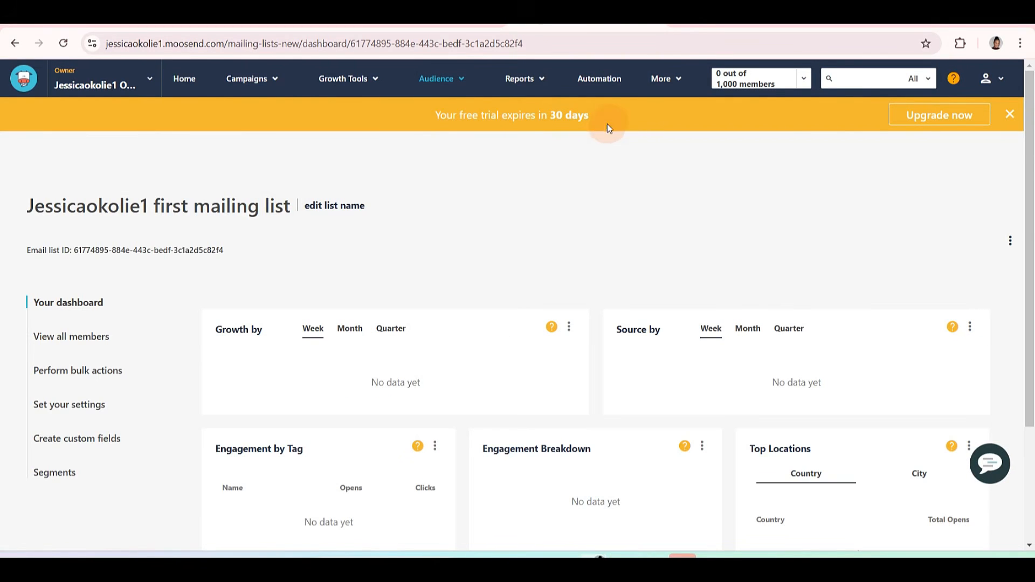
left_click(1009, 114)
left_click(180, 87)
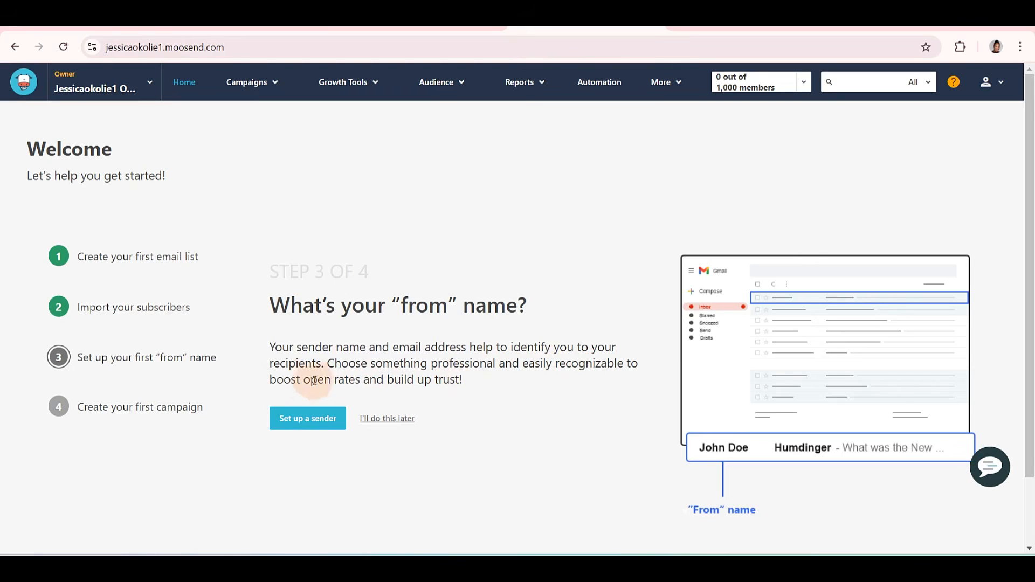
Step: Change the sender name from 'Owner' to the account holder's full name, keeping the free address
left_click(302, 426)
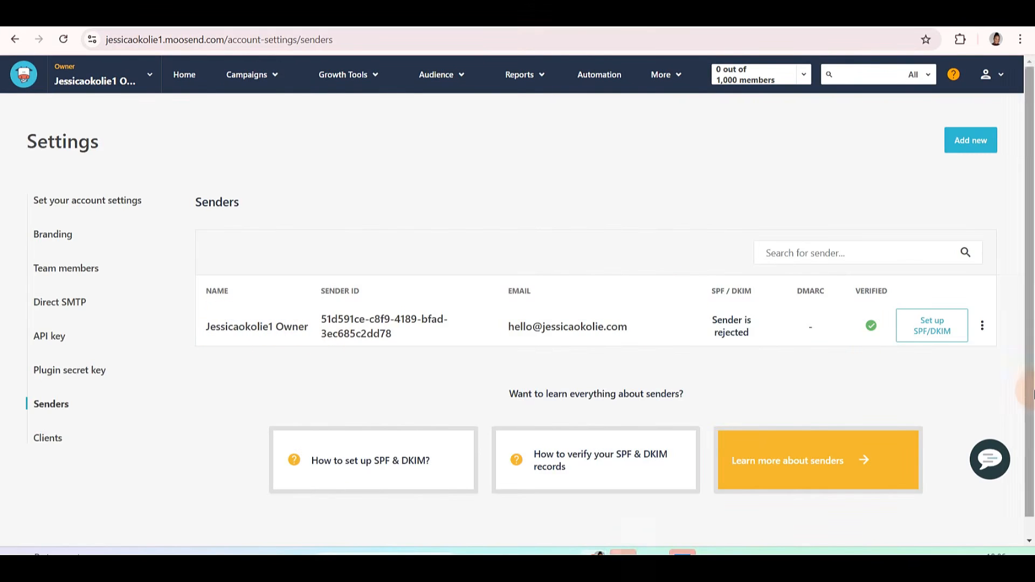
left_click(982, 325)
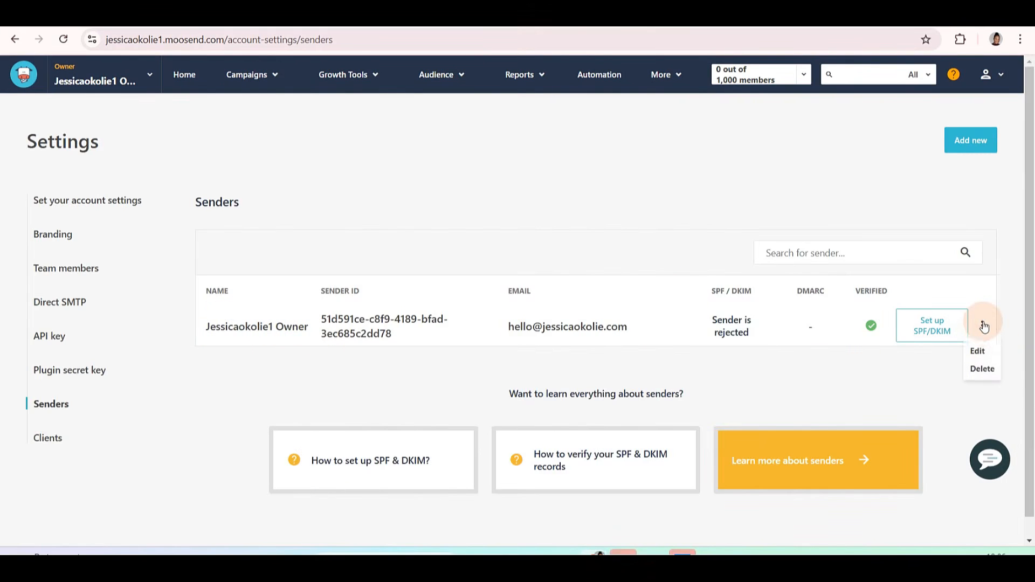
left_click(986, 364)
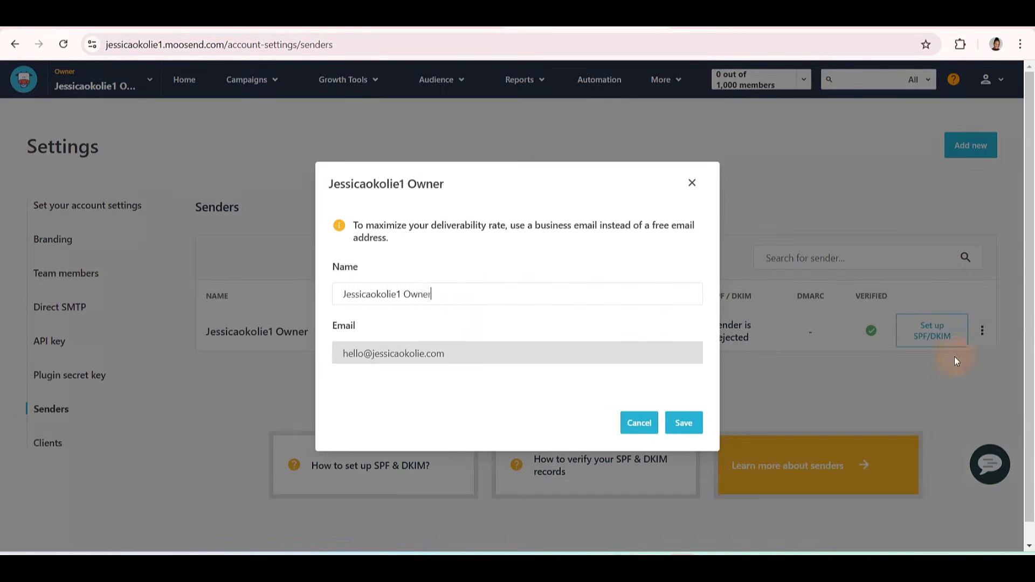
double_click(492, 296)
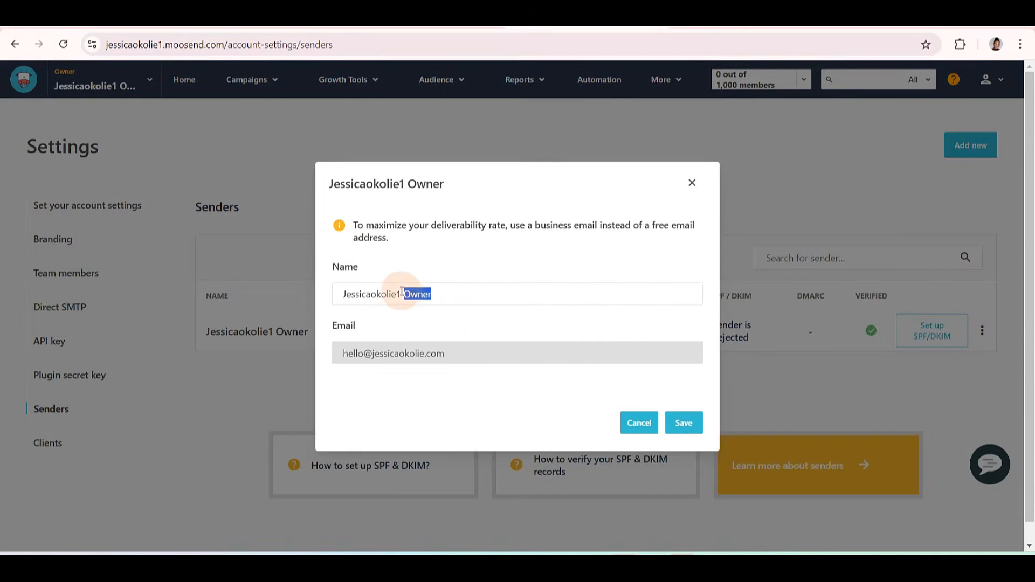
key("BackSpace")
key("BackSpace")
key("BackSpace")
key("BackSpace")
key("BackSpace")
key("BackSpace")
key("BackSpace")
key("BackSpace")
key("BackSpace")
key("BackSpace")
key("BackSpace")
key("BackSpace")
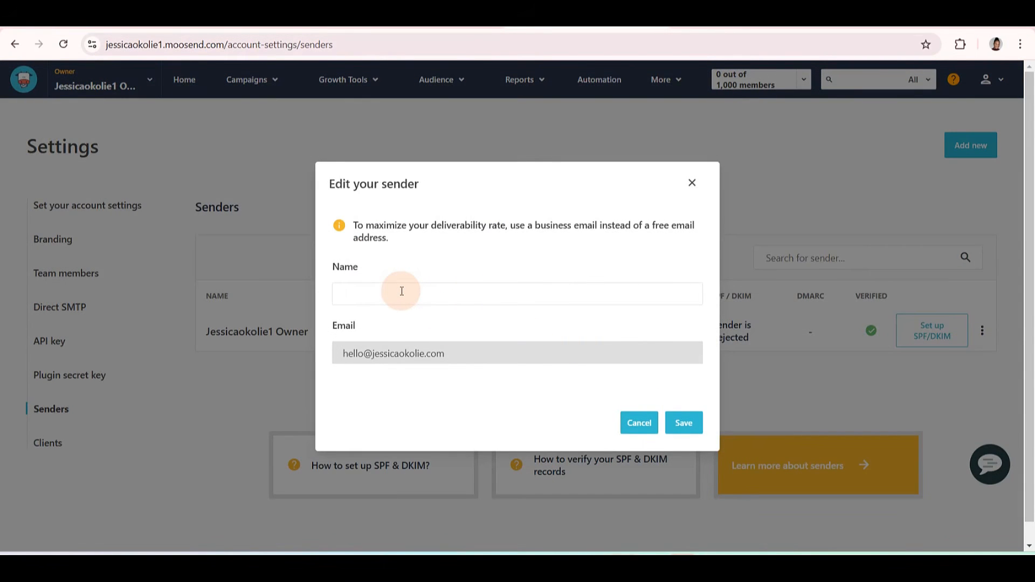
type("Jessica Okolie")
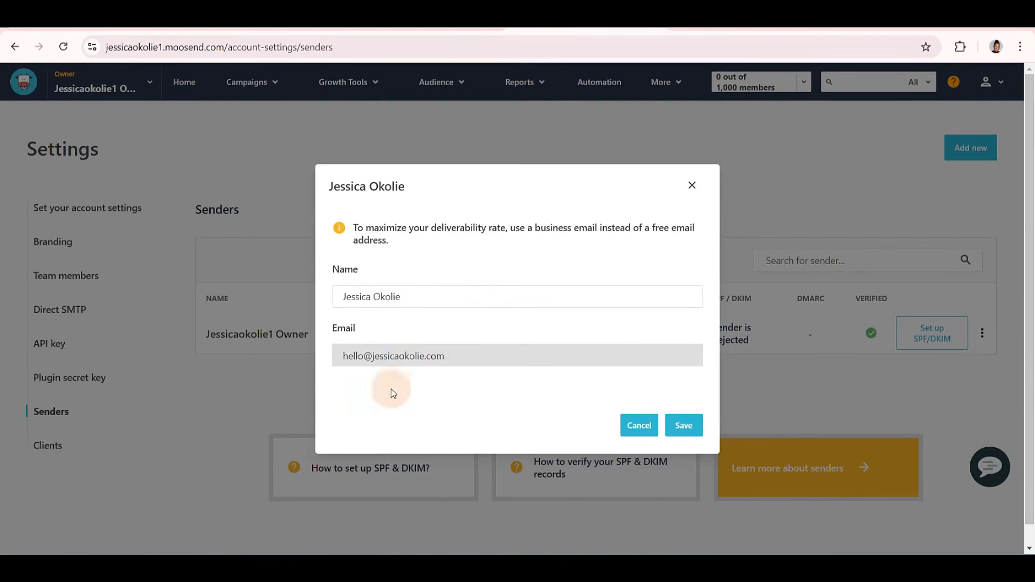
left_click(690, 426)
left_click(624, 399)
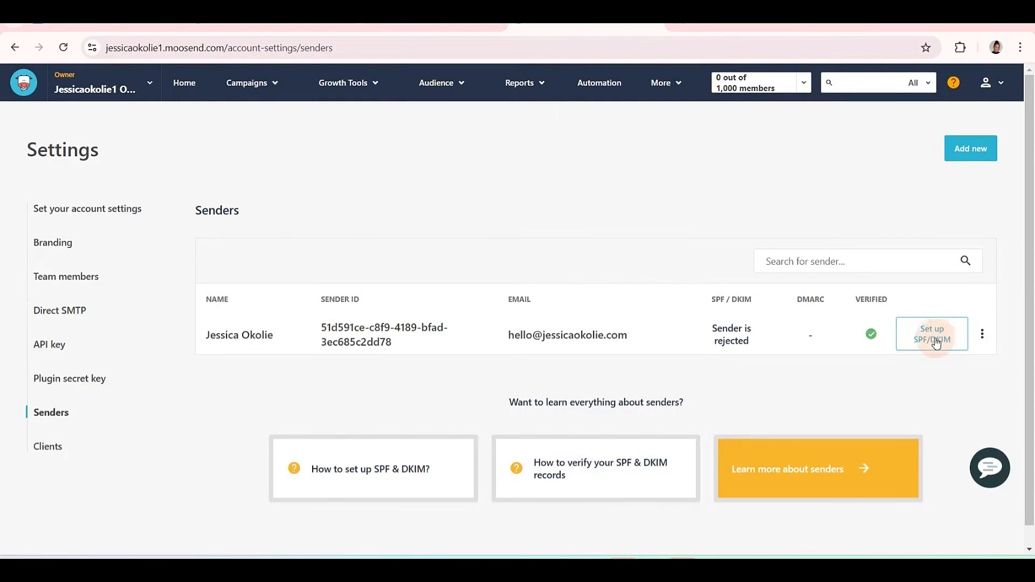
Step: Open the sender's SPF/DKIM setup and expand the DKIM record details
left_click(941, 340)
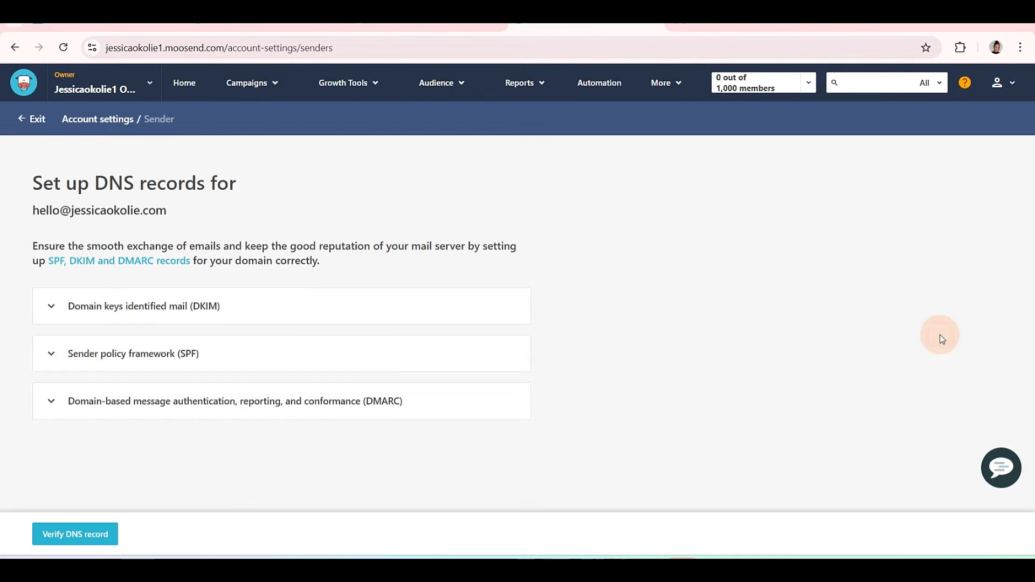
left_click(124, 312)
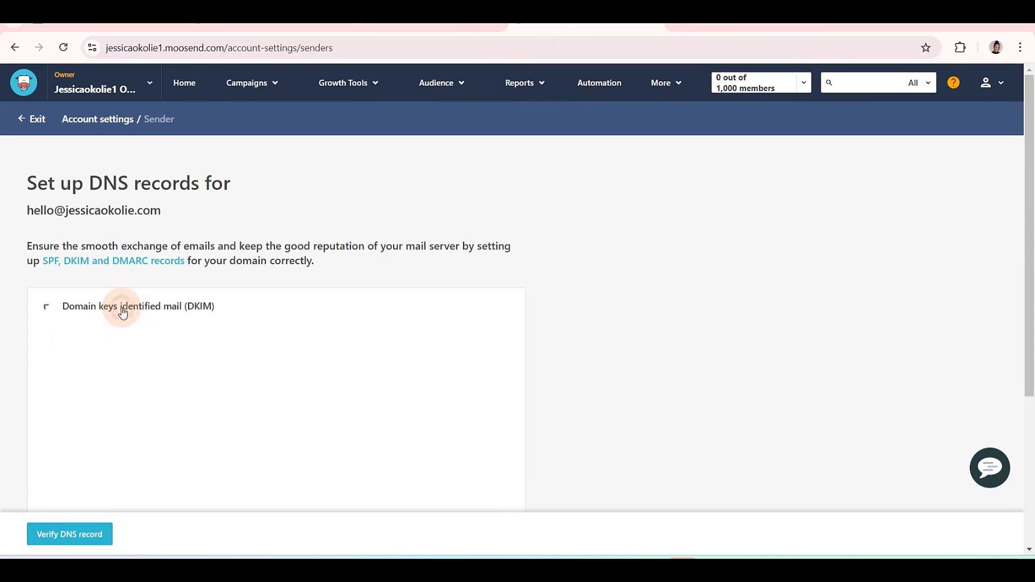
scroll(493, 172, "down", 1)
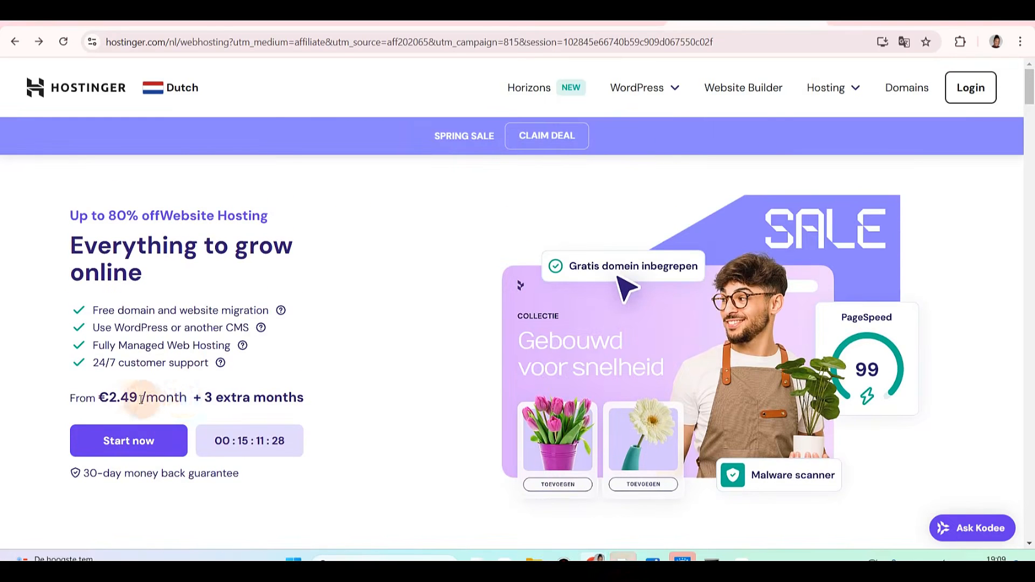
scroll(183, 361, "down", 15)
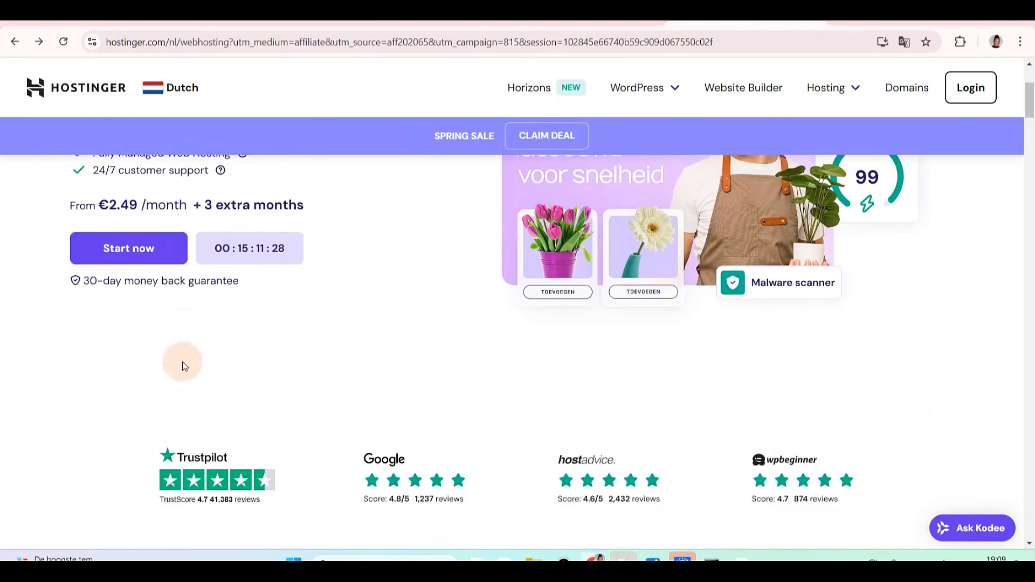
mouse_move(240, 406)
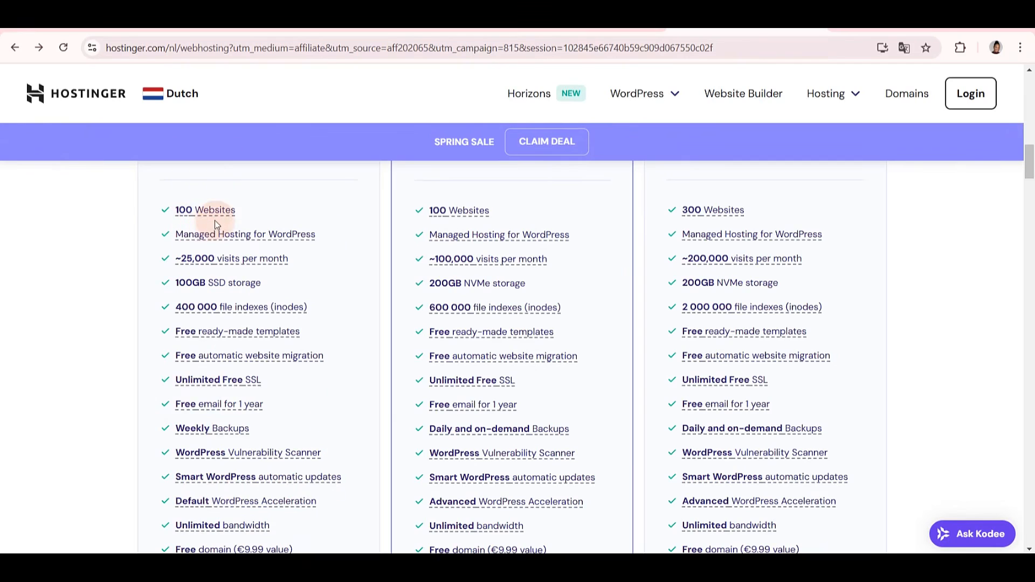
scroll(210, 324, "down", 3)
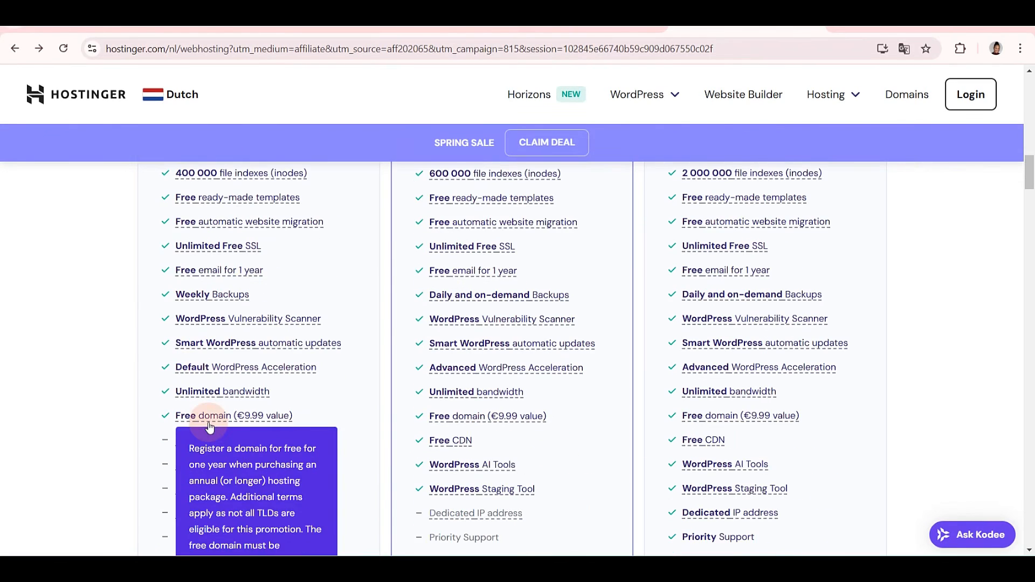
scroll(307, 376, "up", 10)
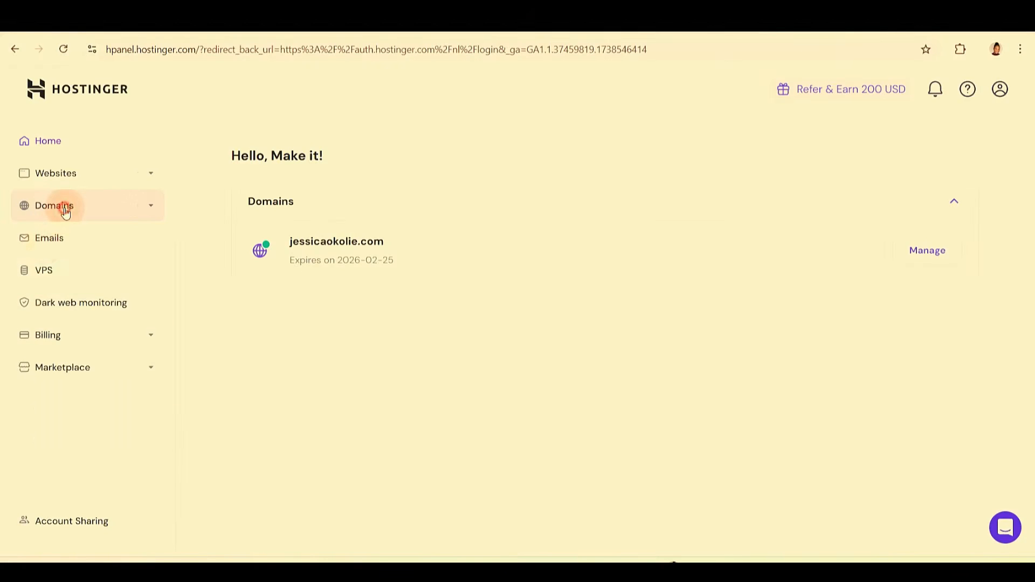
Step: Open the domain's DNS records in hPanel and copy the DKIM record name from Moosend
left_click(65, 209)
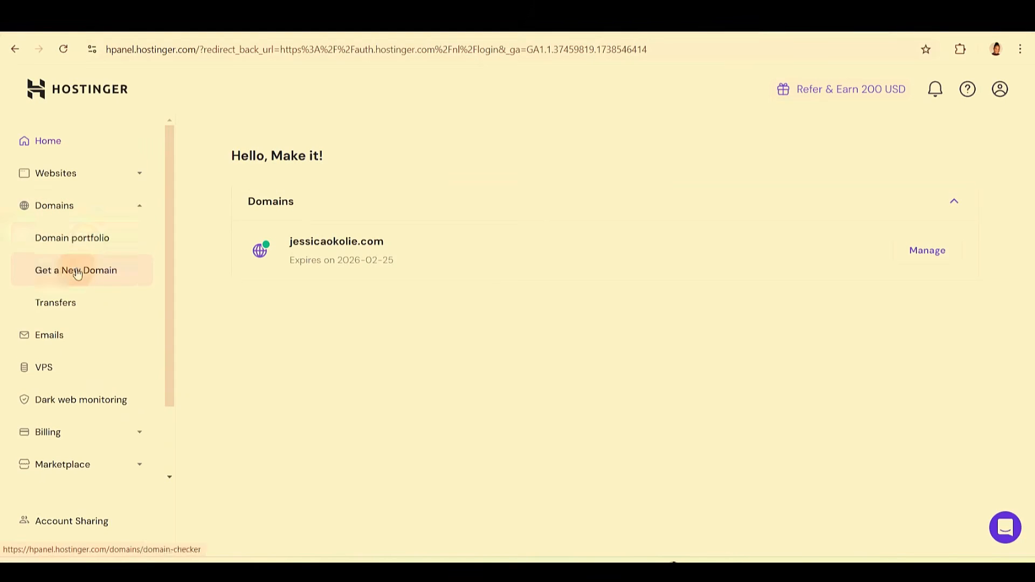
left_click(80, 237)
left_click(88, 232)
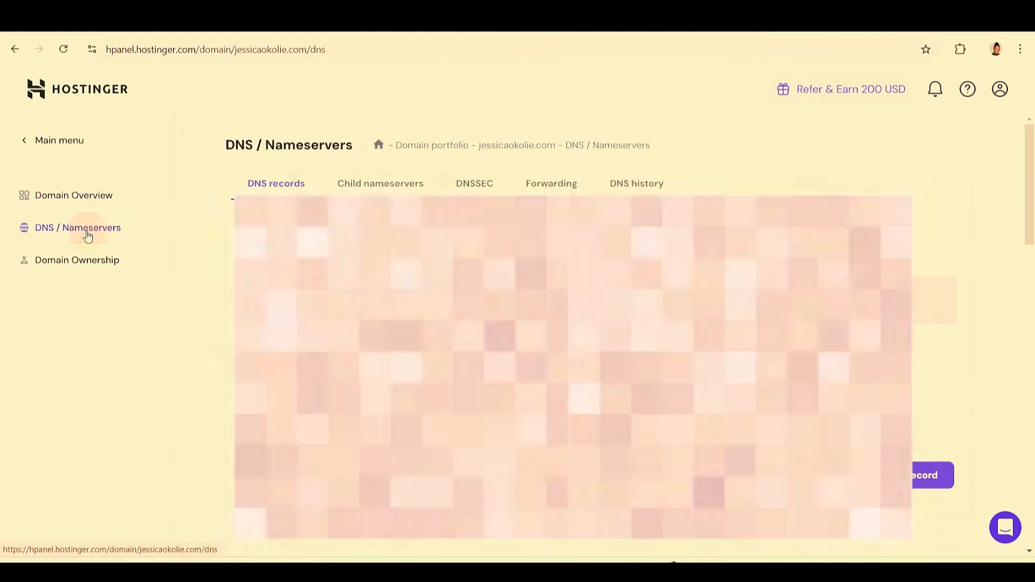
scroll(445, 289, "down", 3)
scroll(446, 289, "down", 1)
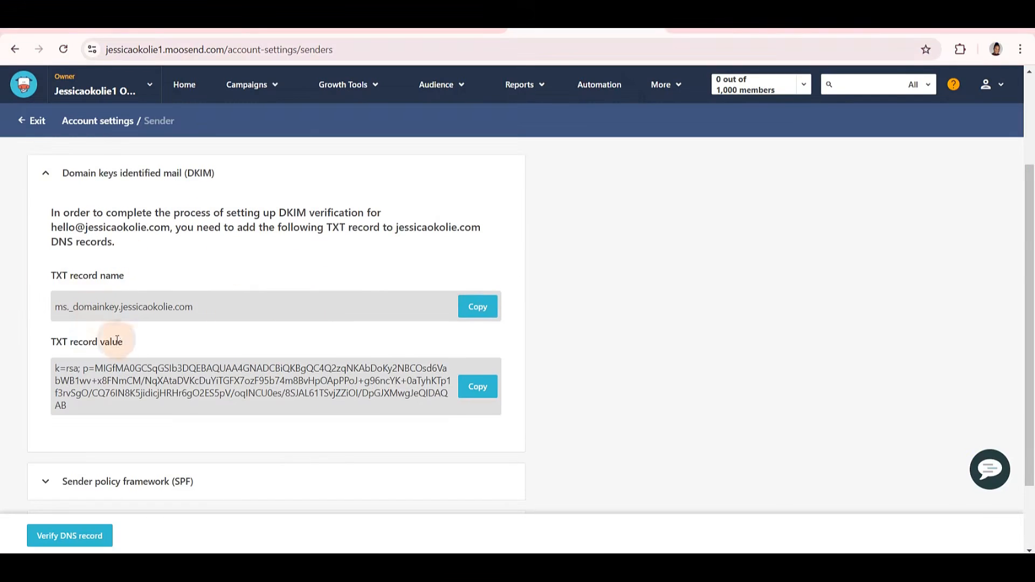
left_click(484, 310)
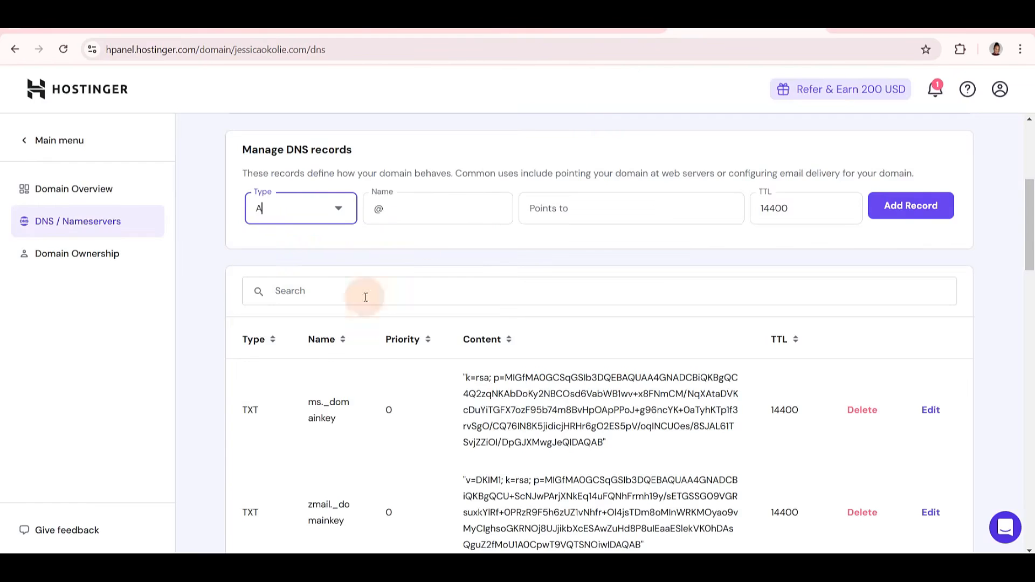
Step: Add a TXT record ms._domainkey with Moosend's DKIM key as its value
left_click(319, 215)
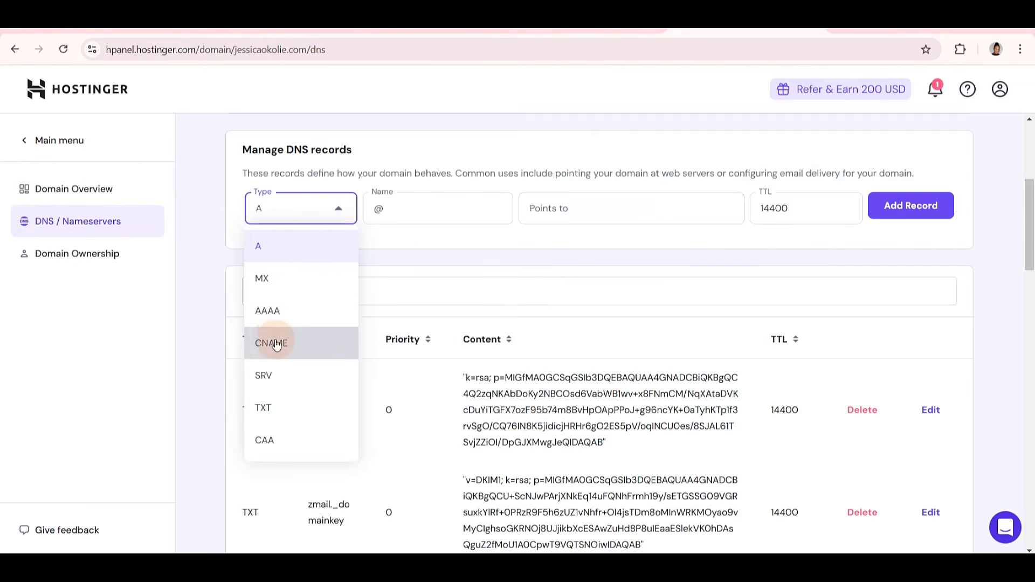
left_click(266, 406)
double_click(406, 201)
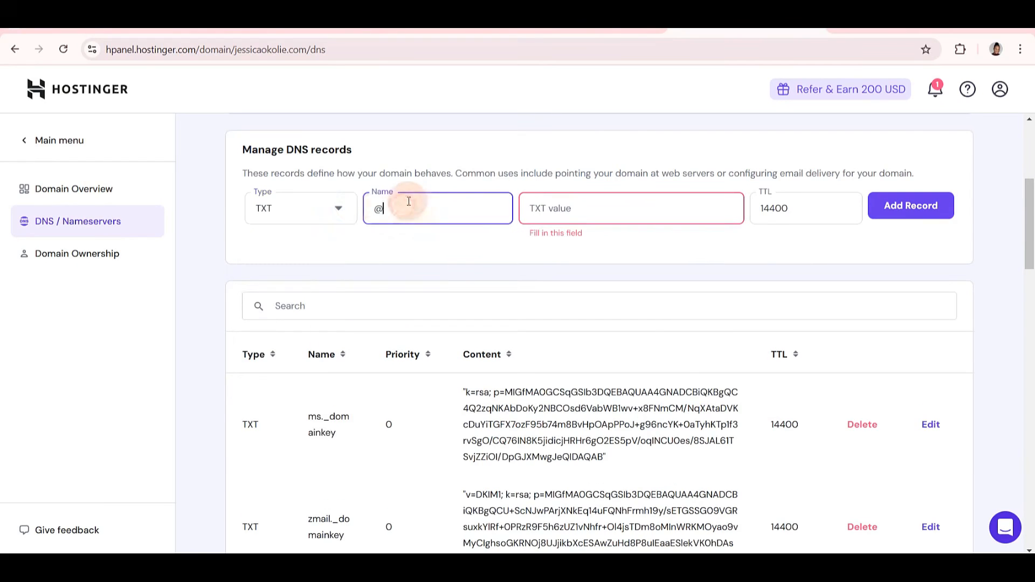
left_click(568, 208)
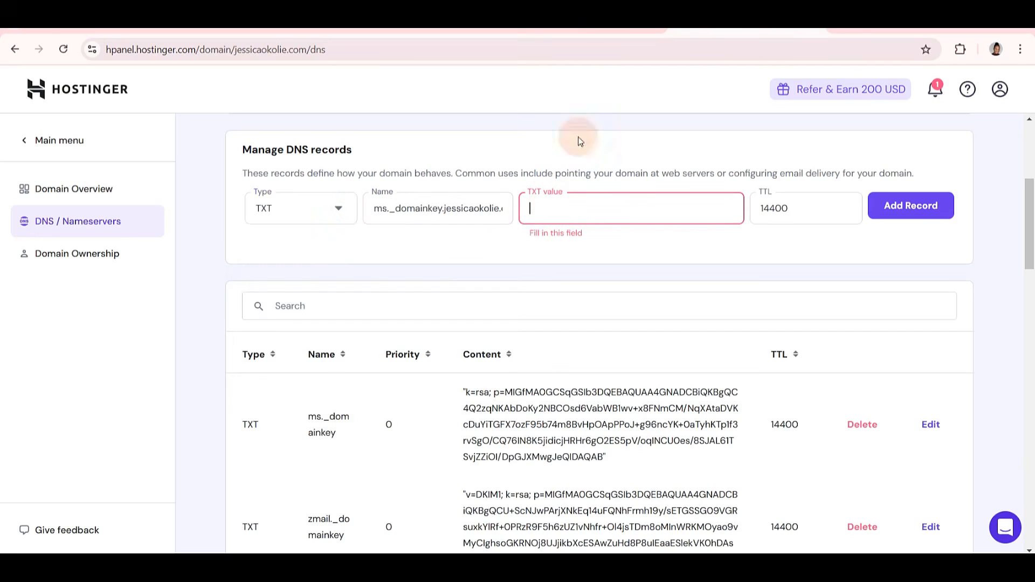
left_click(558, 31)
left_click(485, 396)
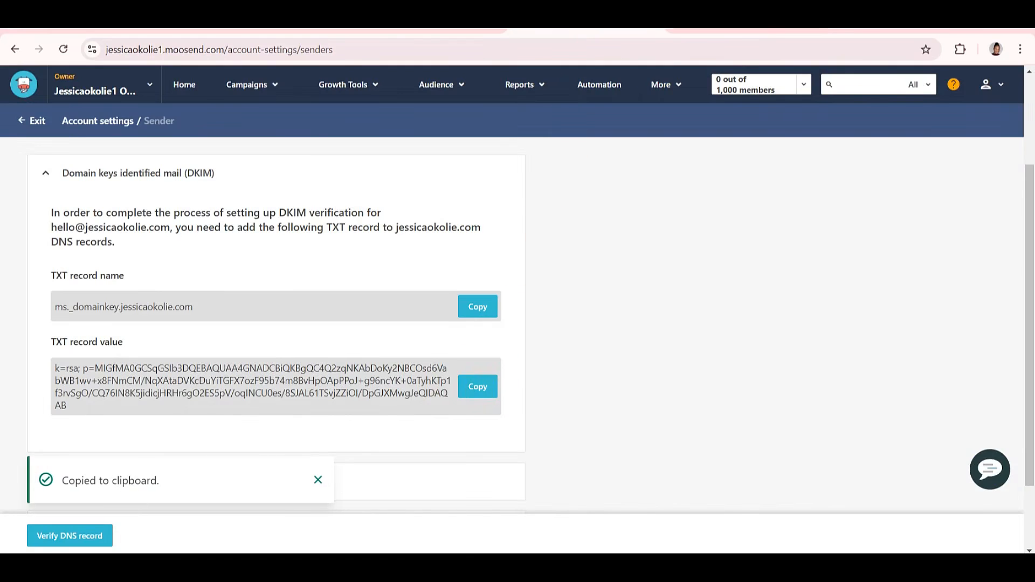
left_click(689, 30)
left_click(627, 223)
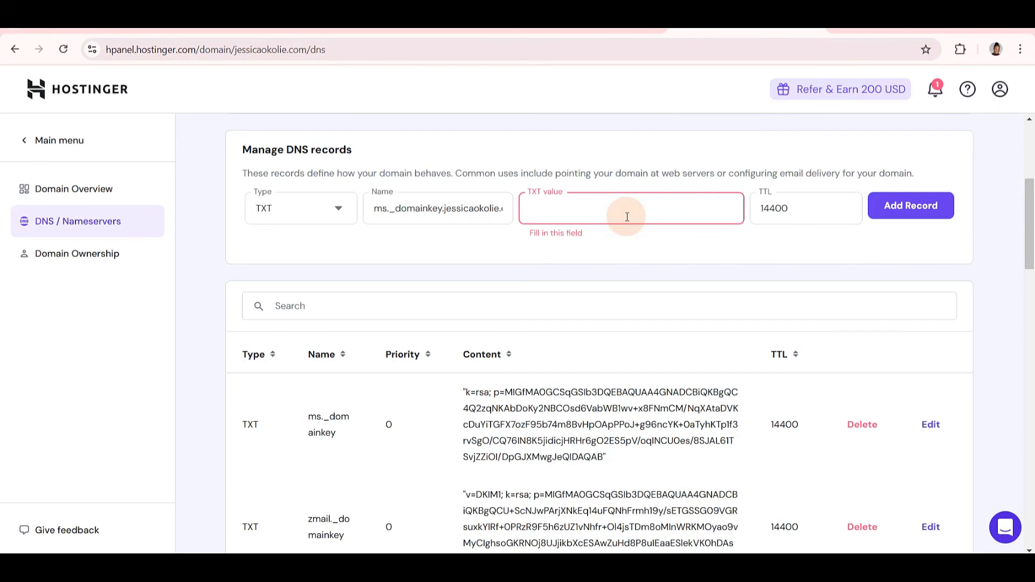
key("ctrl+v")
left_click(923, 215)
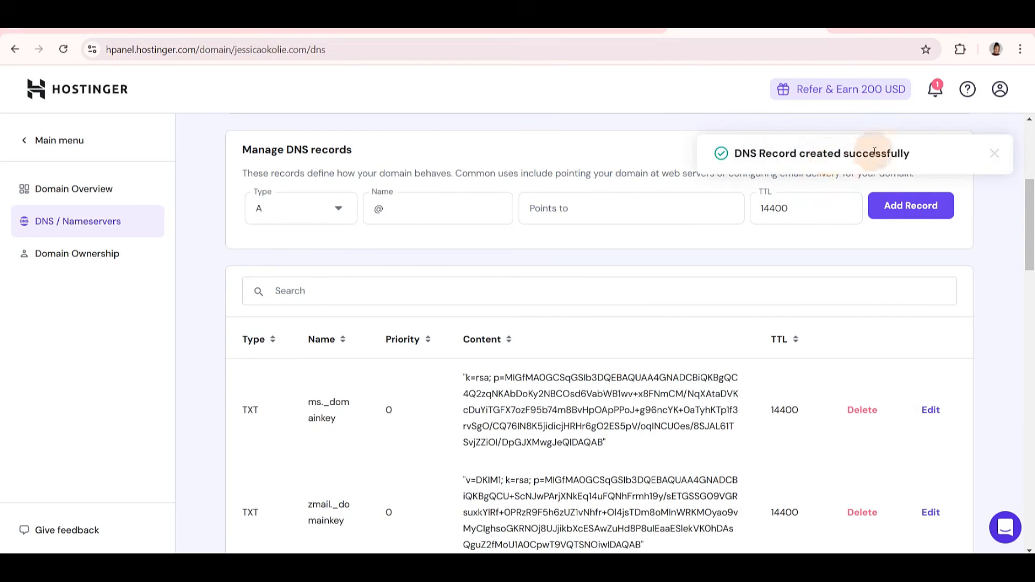
scroll(717, 316, "down", 2)
Step: In Moosend, expand the SPF instructions and copy the SPF record name
mouse_move(593, 567)
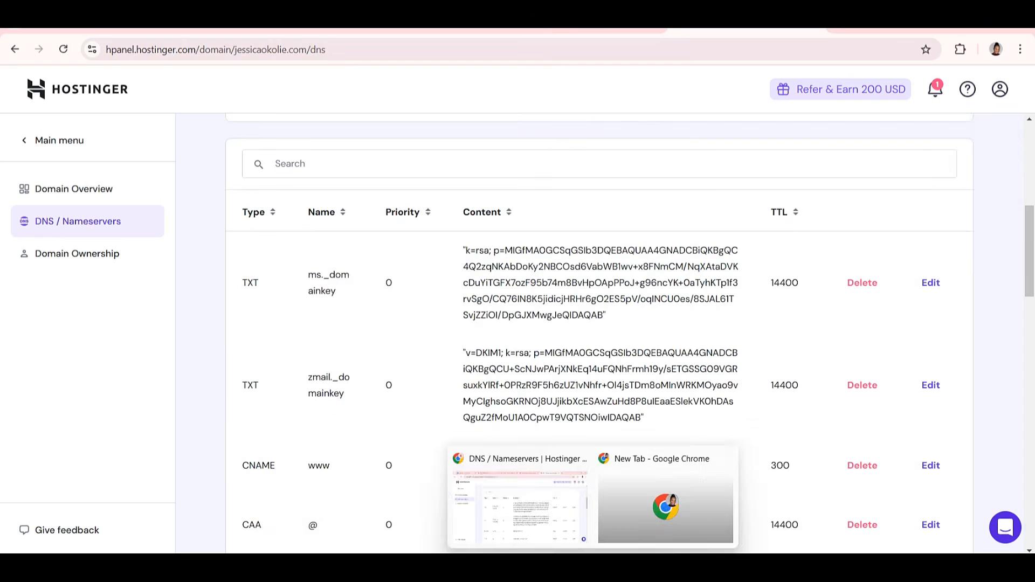
left_click(666, 506)
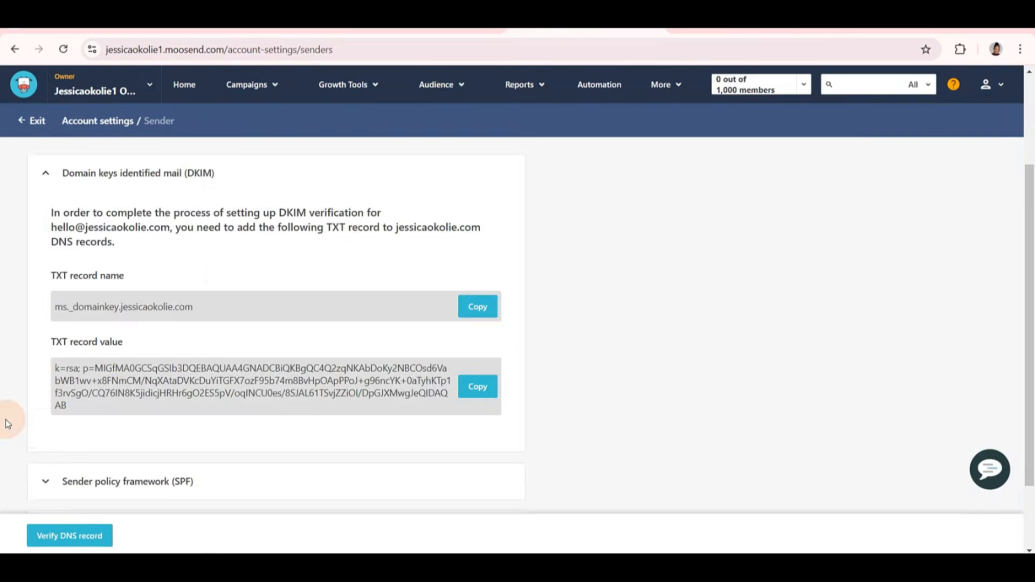
scroll(10, 425, "down", 2)
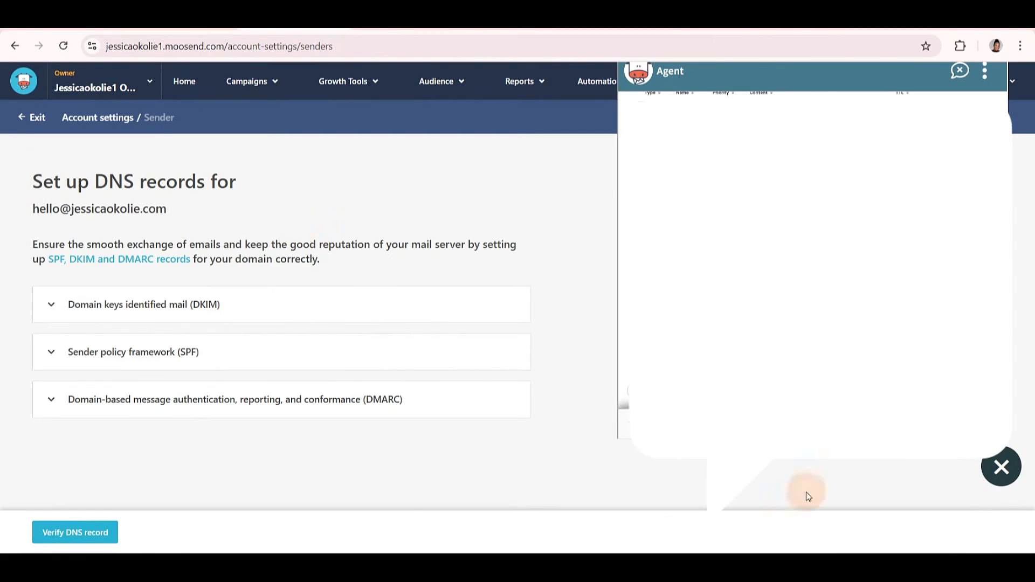
left_click(248, 358)
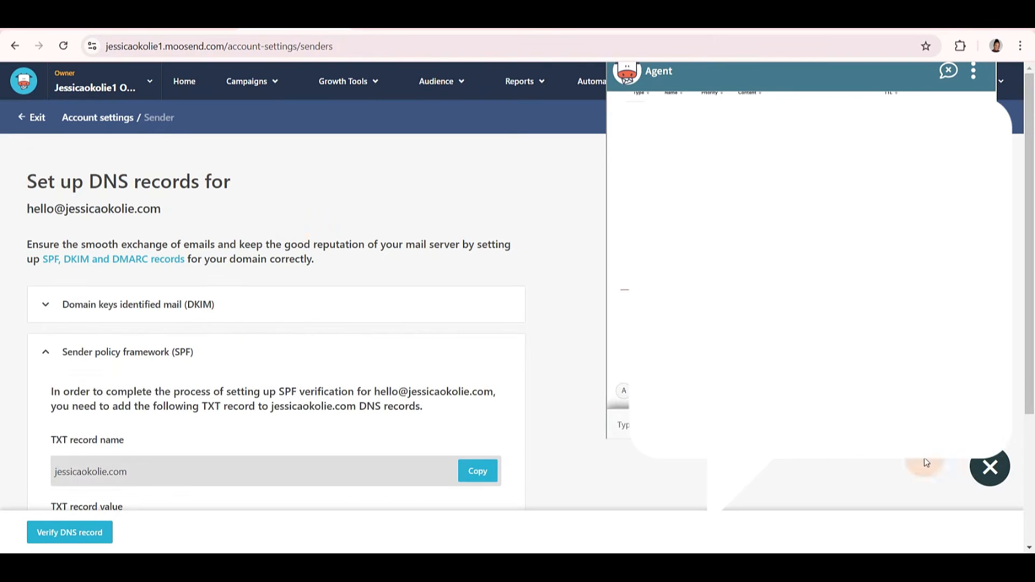
scroll(619, 427, "down", 3)
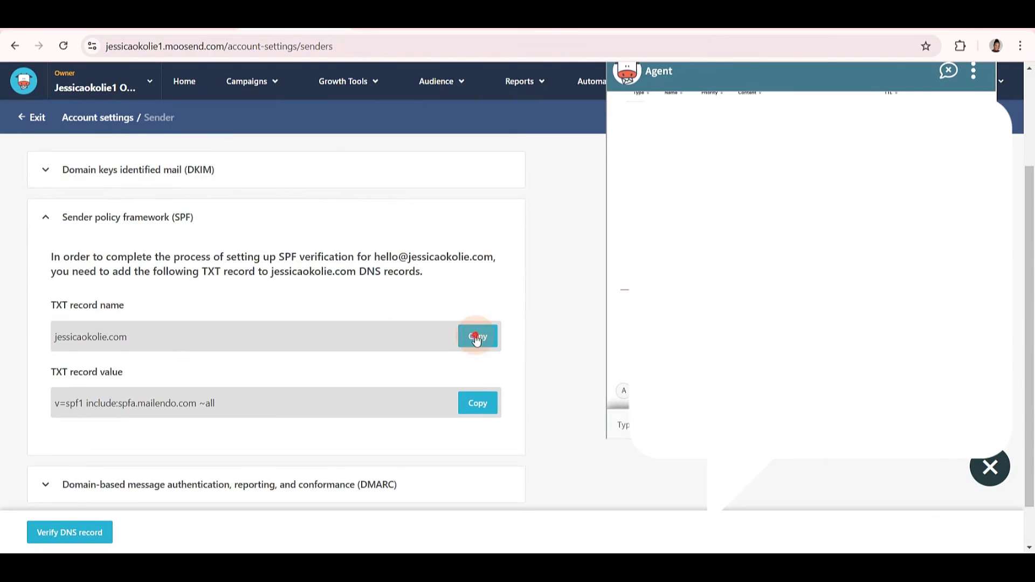
left_click(477, 337)
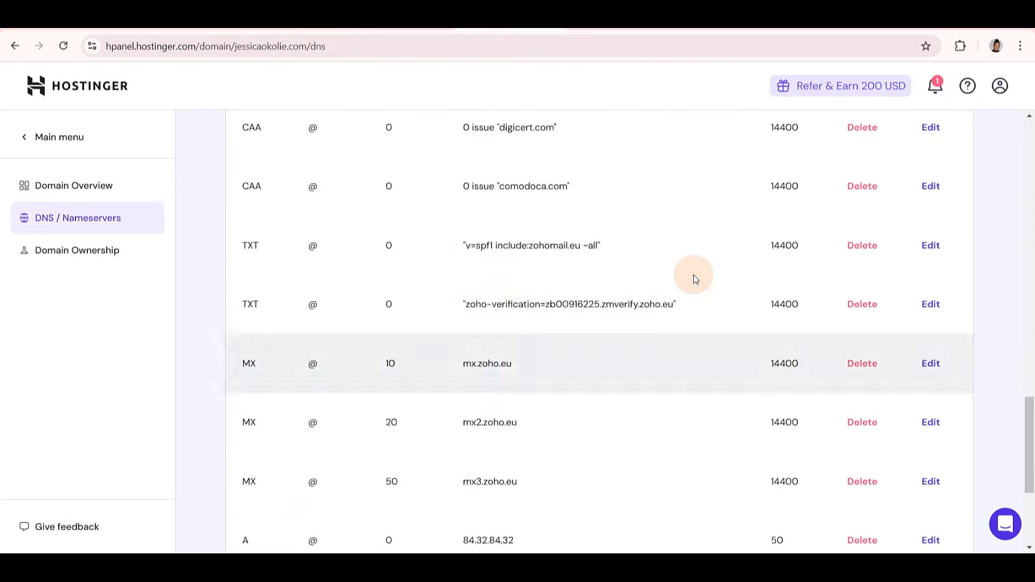
scroll(693, 274, "up", 15)
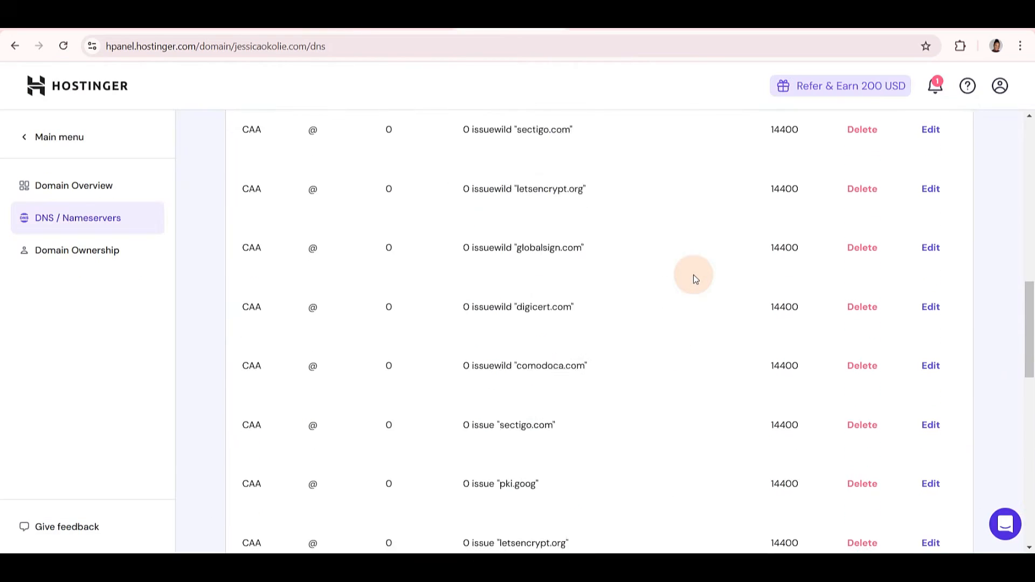
scroll(693, 273, "up", 4)
Step: Add a TXT record for the domain with value v=spf1 include:spfa.mailendo.com ~all
left_click(301, 279)
left_click(291, 475)
double_click(453, 280)
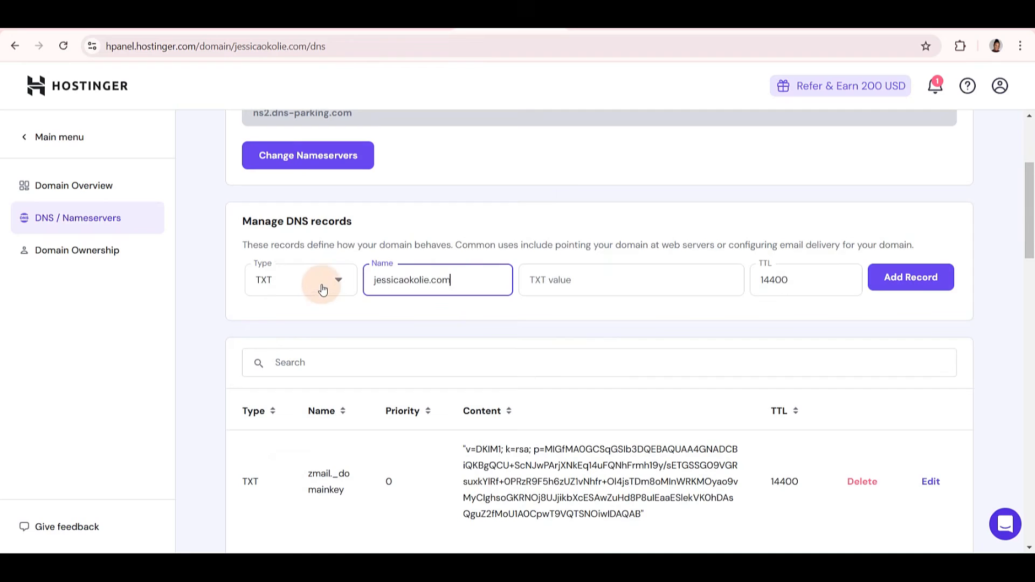
type("jessicaokolie.com")
left_click(536, 272)
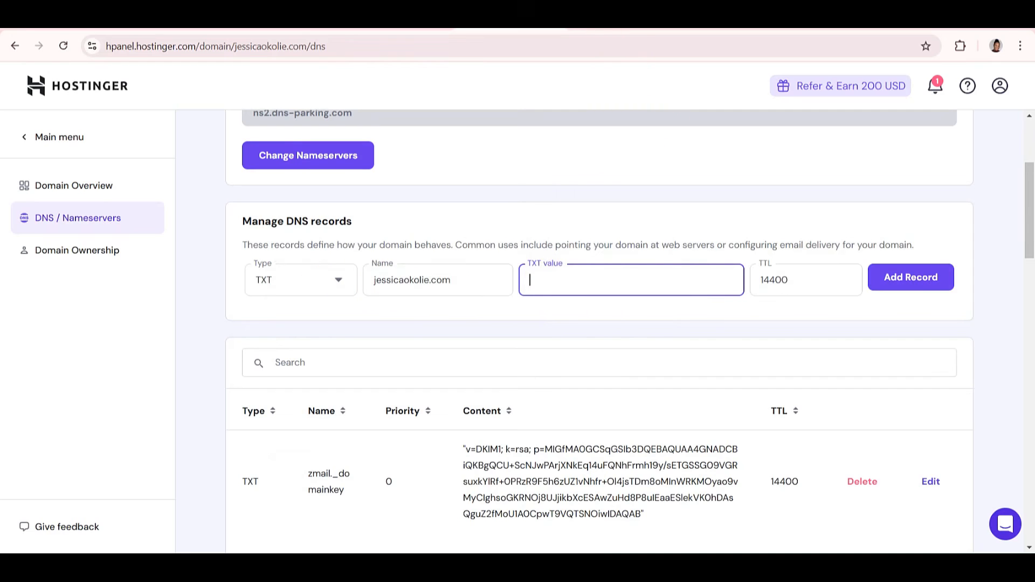
left_click(296, 21)
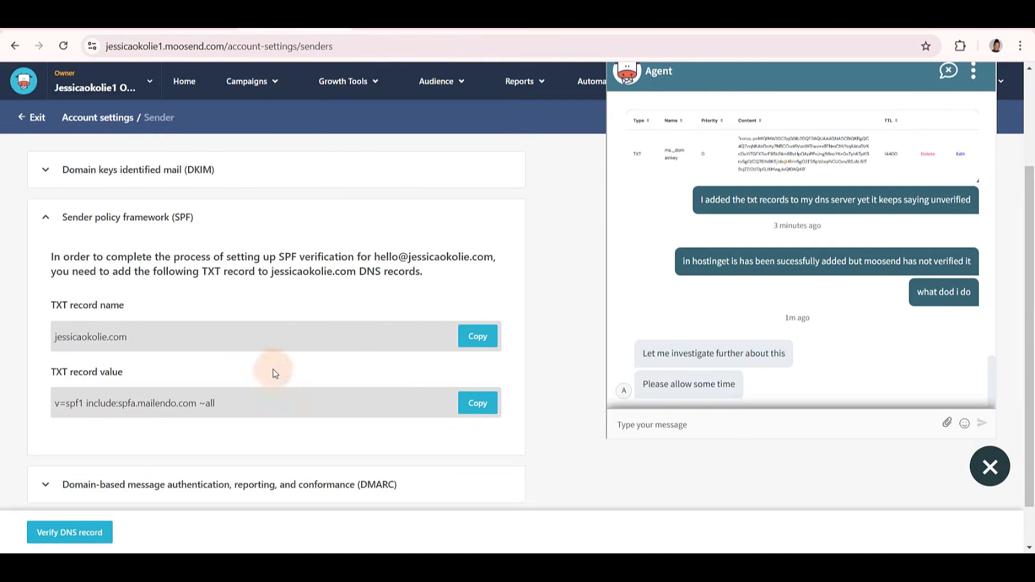
left_click(478, 403)
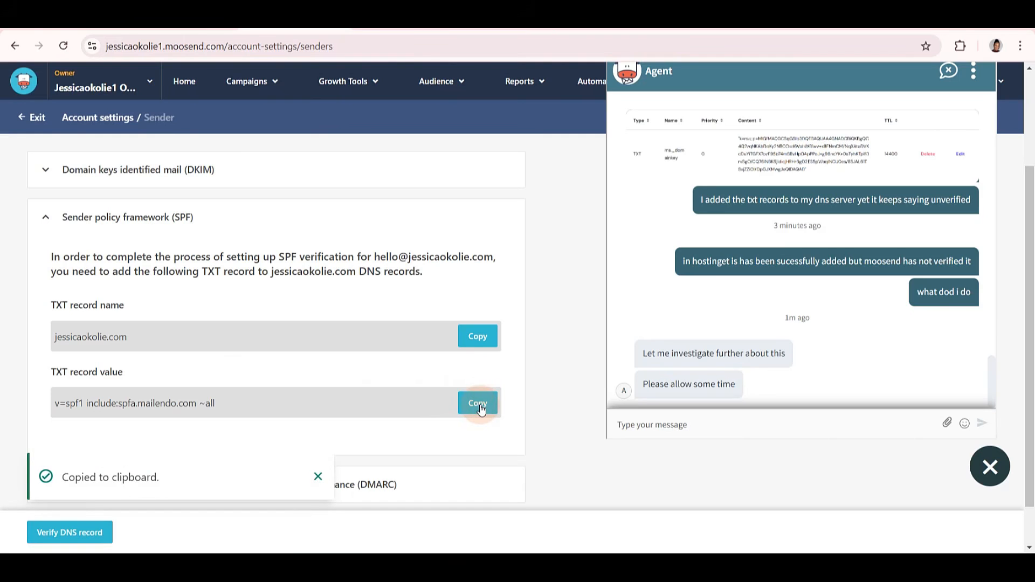
left_click(485, 20)
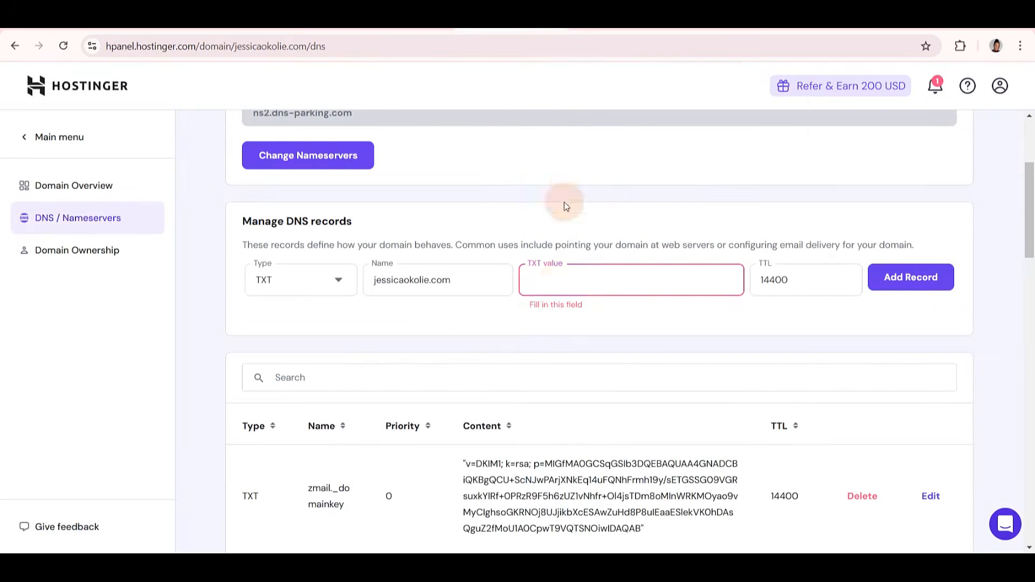
left_click(560, 280)
key("ctrl+v")
left_click(892, 279)
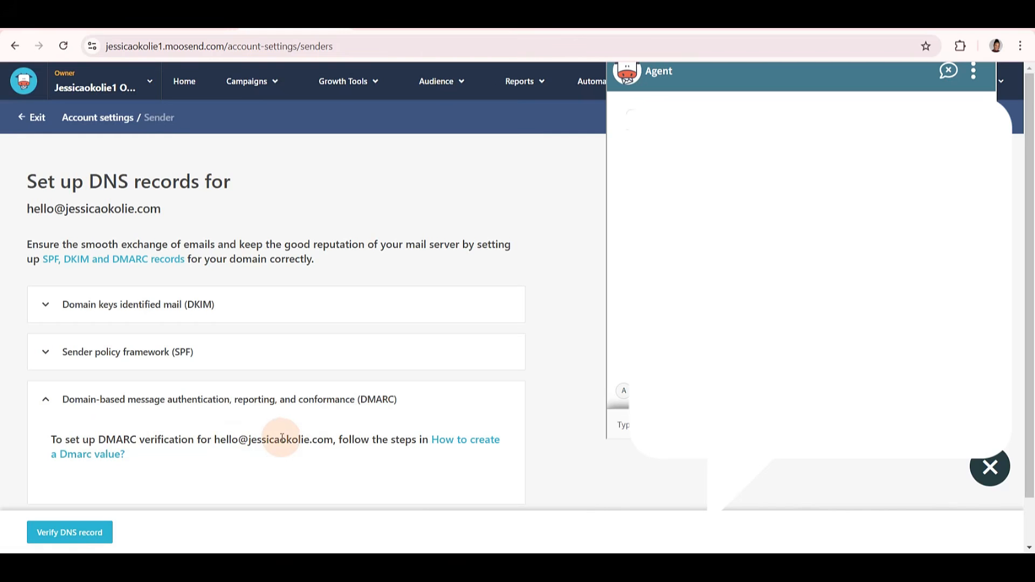
Step: Open the 'How to create a Dmarc value?' guide and start a new TXT record in hPanel
left_click(471, 446)
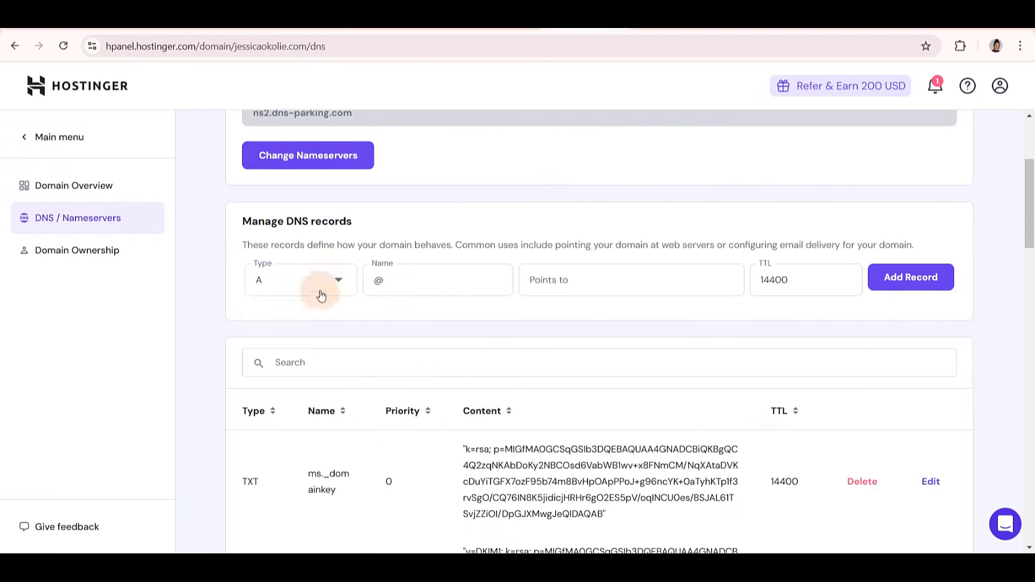
left_click(322, 281)
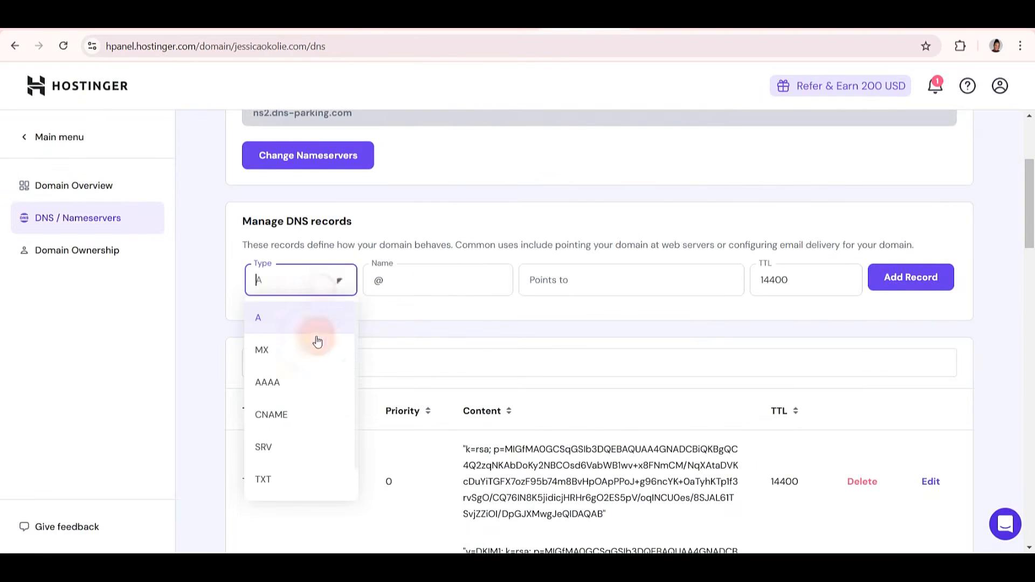
left_click(268, 479)
left_click(418, 277)
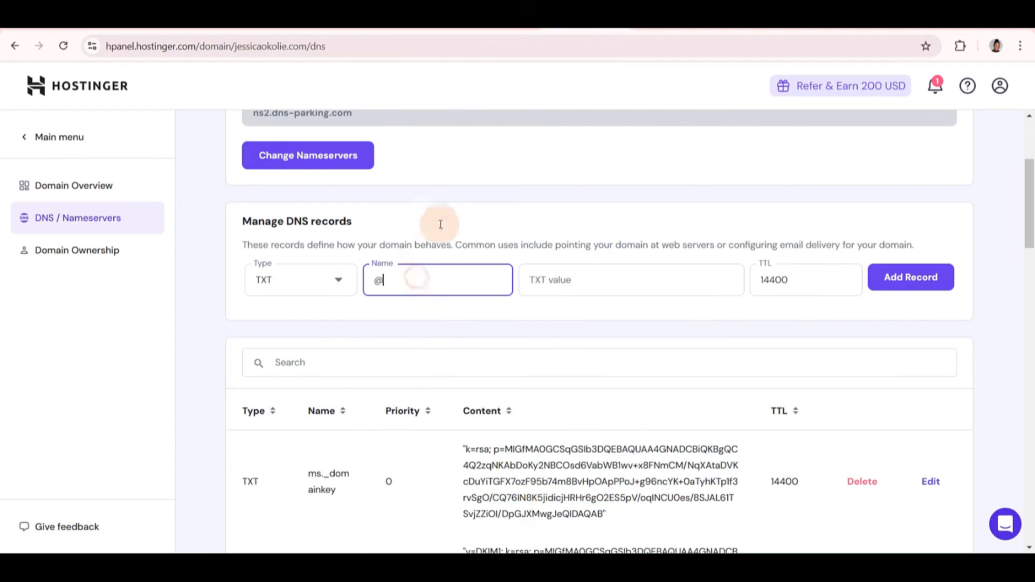
left_click(497, 19)
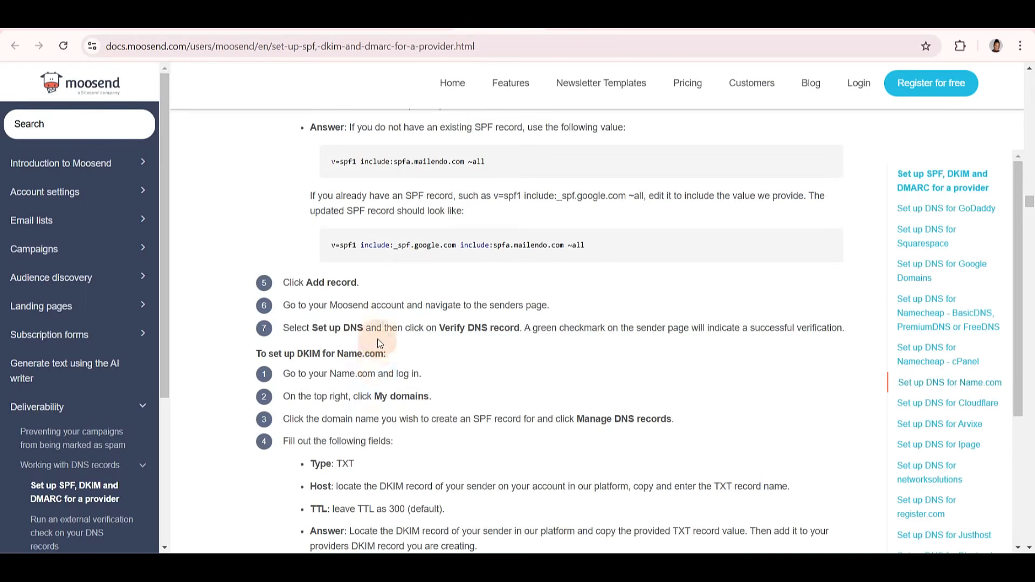
Step: Copy the example DMARC host _dmarc.mydomain.com from the guide's Name.com steps
scroll(369, 395, "down", 10)
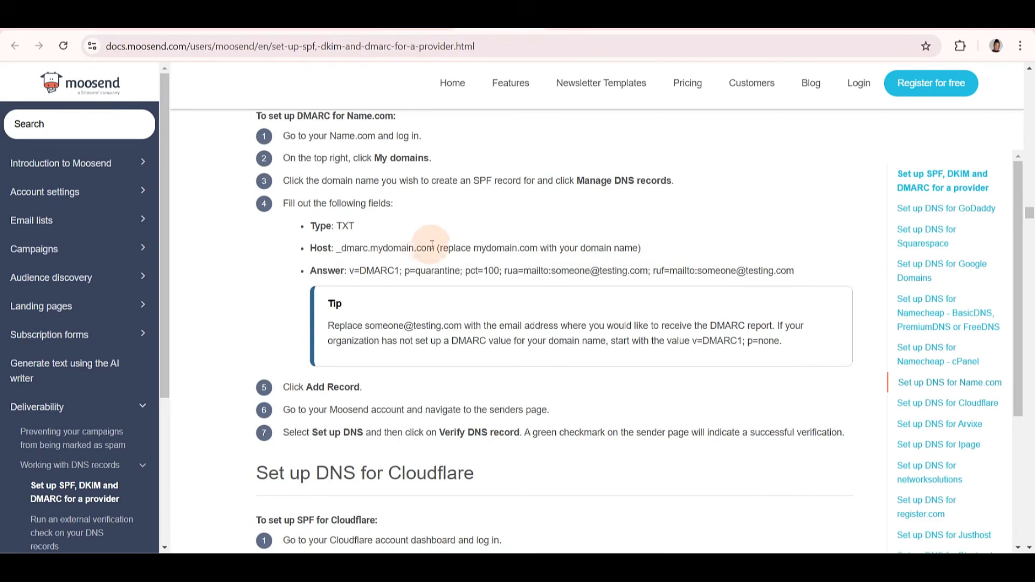
left_click_drag(379, 252, 642, 249)
left_click(411, 249)
left_click_drag(434, 247, 342, 245)
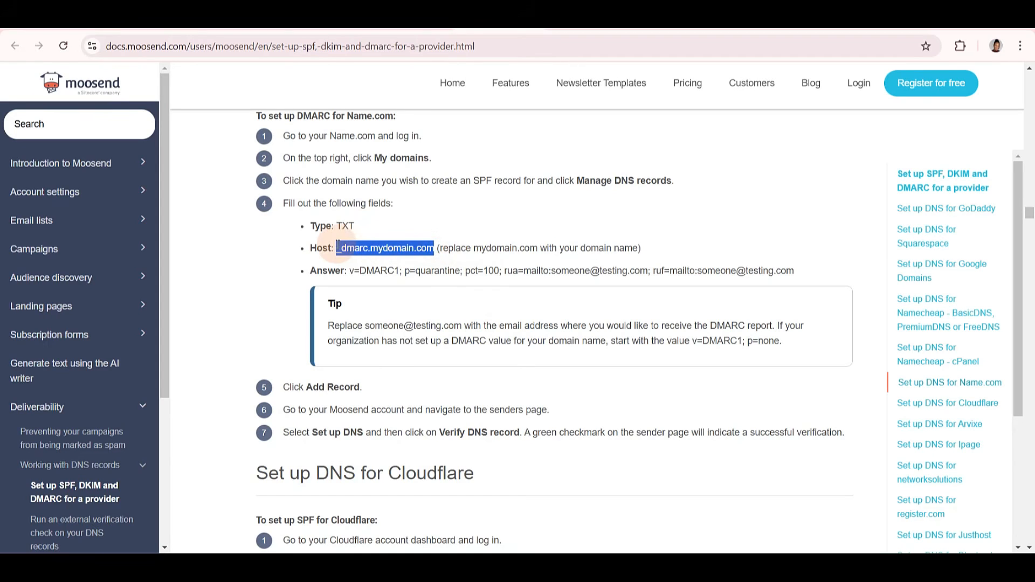
Step: Set the hPanel record name to the _dmarc host, fix the domain, and copy the DMARC Answer value
left_click(574, 17)
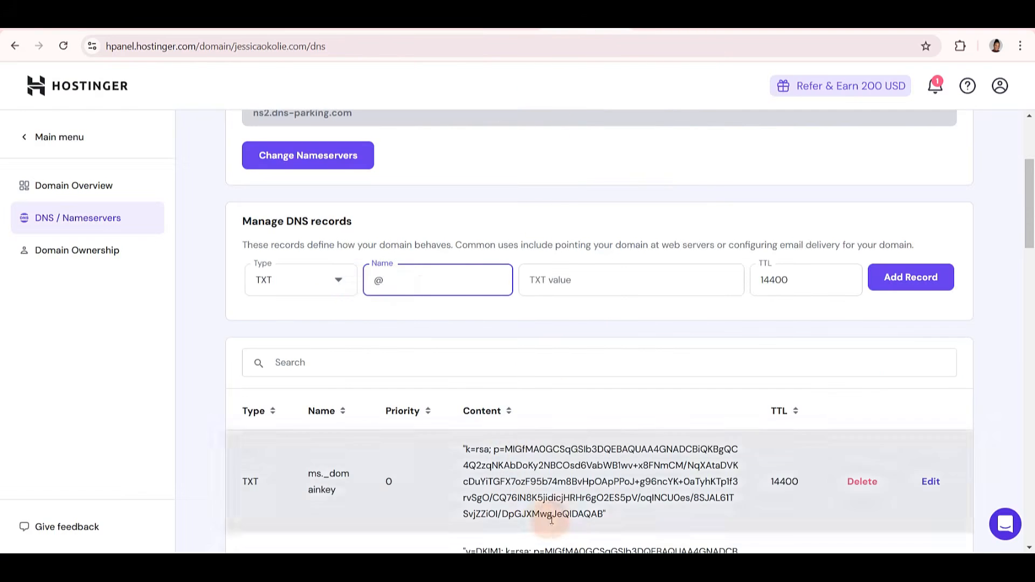
left_click_drag(420, 284, 359, 287)
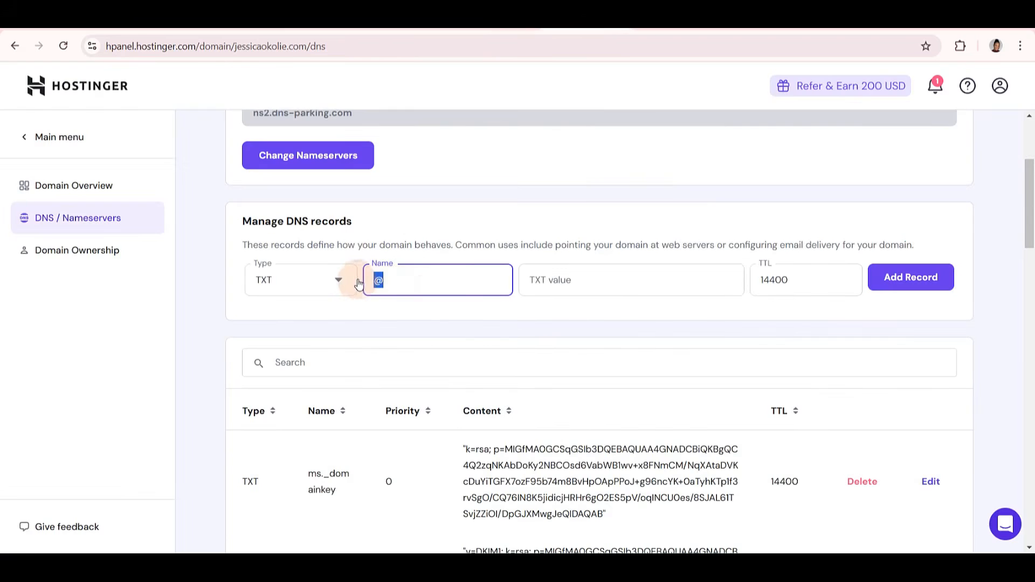
key("ctrl+v")
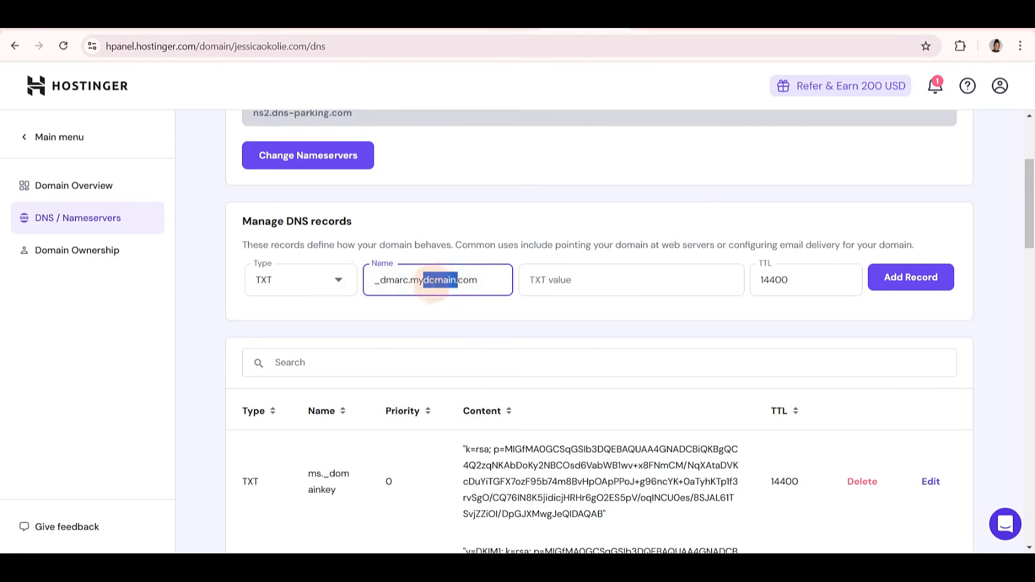
left_click(457, 278)
left_click_drag(456, 280, 411, 286)
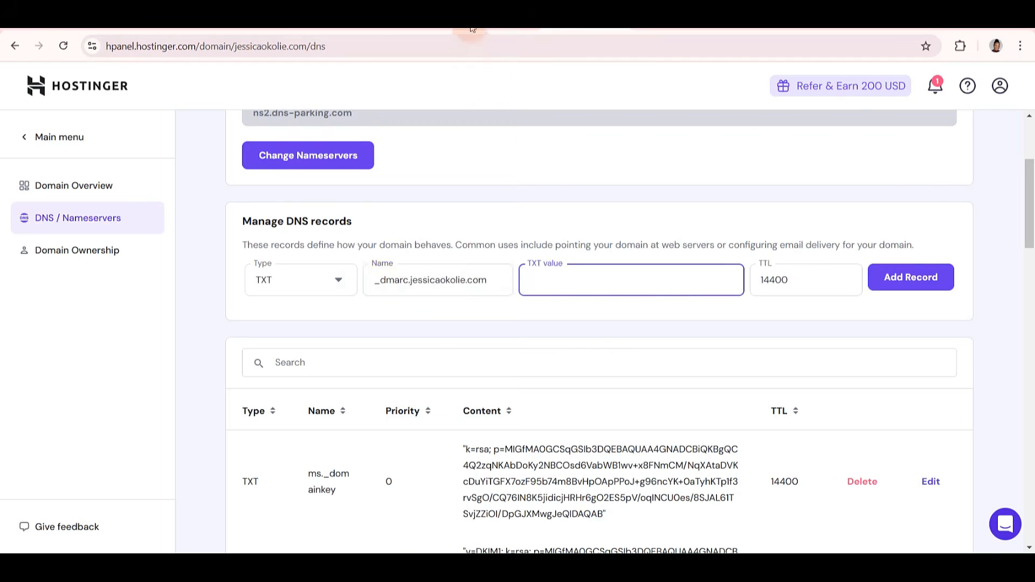
left_click(474, 20)
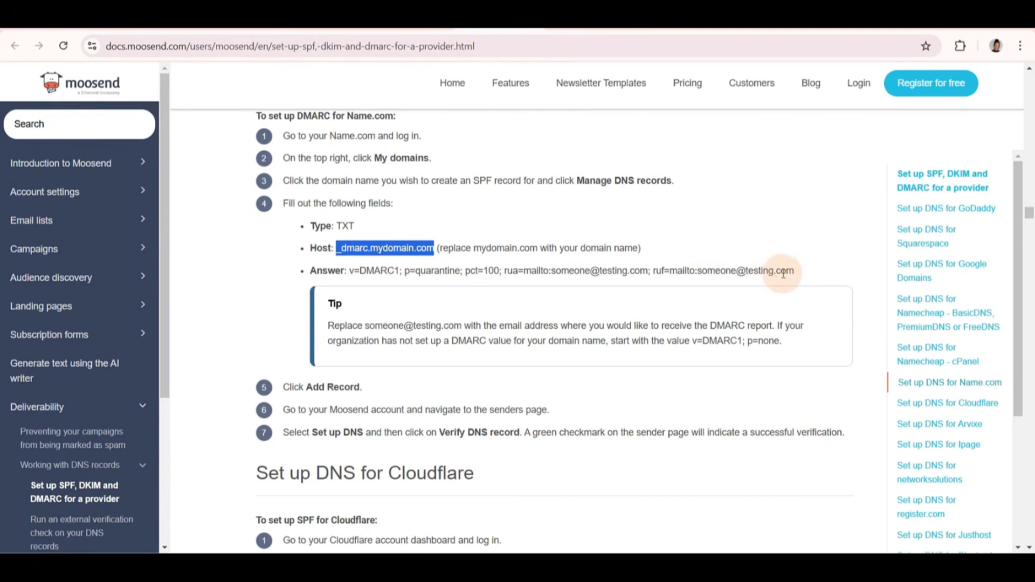
left_click_drag(793, 271, 343, 266)
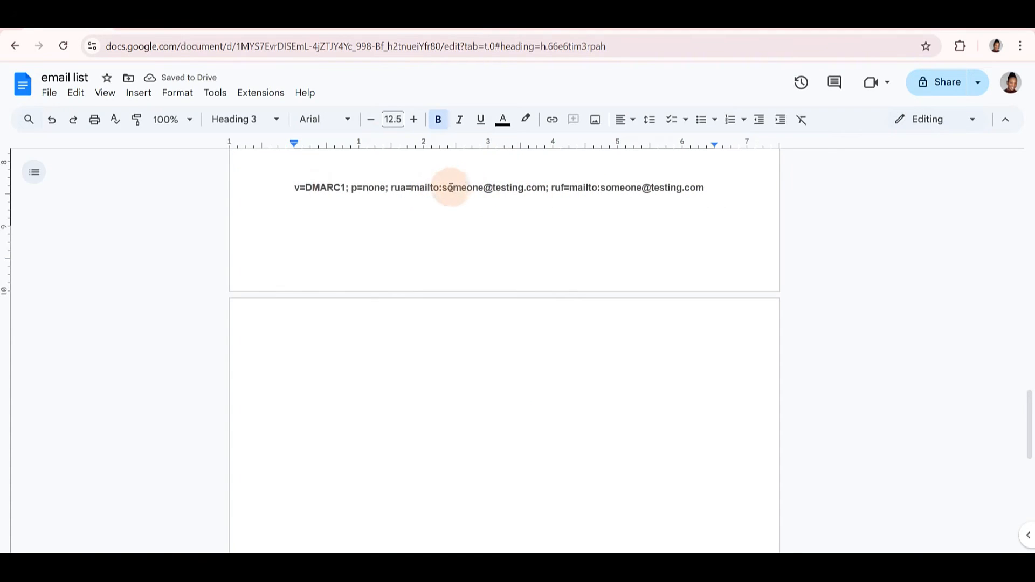
Step: Replace the DMARC record's example rua report address with the sender's own address and copy the full record
left_click_drag(545, 187, 452, 296)
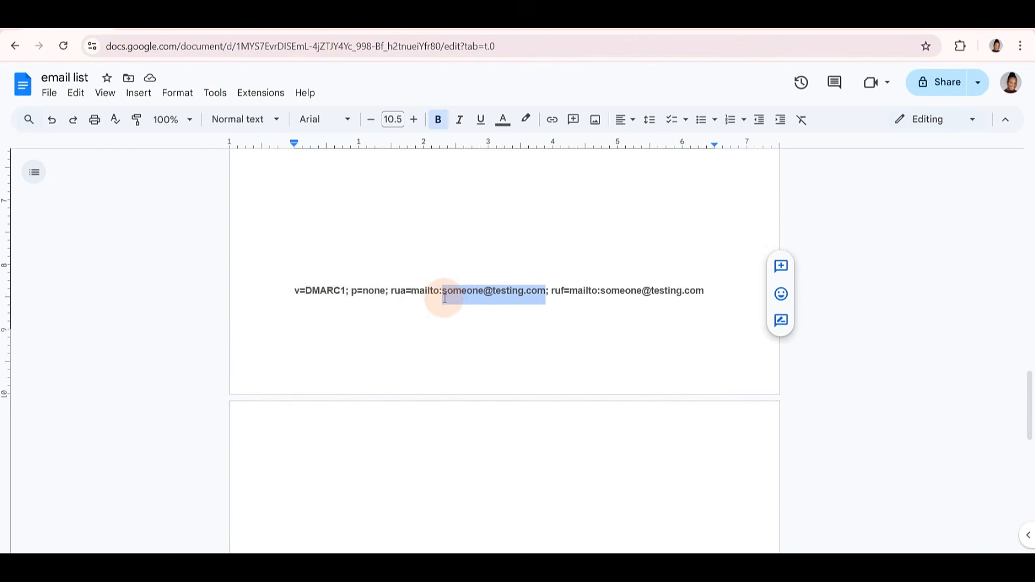
key("ctrl+v")
left_click_drag(553, 294, 503, 293)
left_click_drag(487, 303, 295, 290)
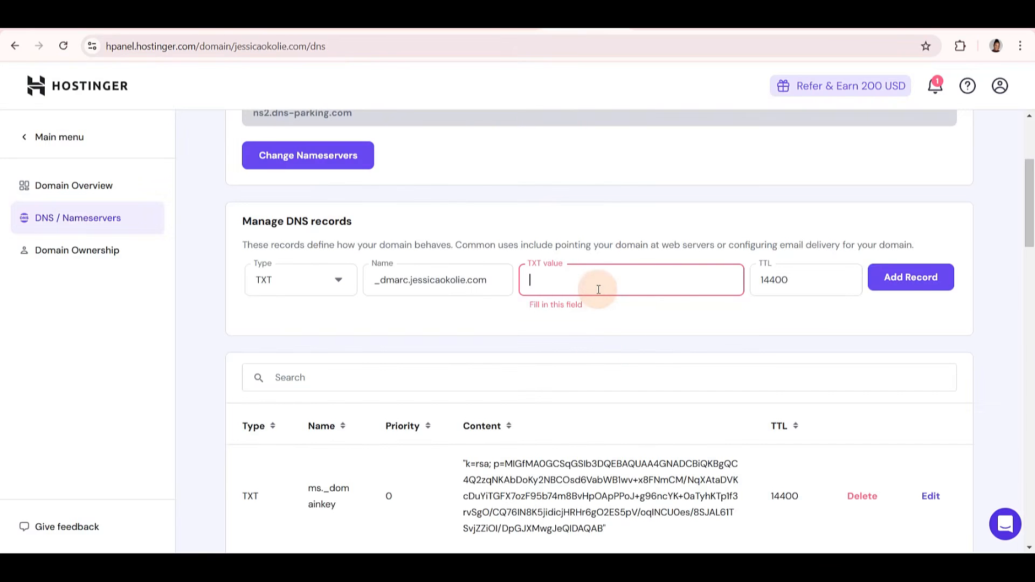
Step: Save the _dmarc TXT record with the DMARC value, then dismiss Moosend's failed DMARC check
key("ctrl+v")
scroll(897, 201, "down", 2)
left_click(897, 201)
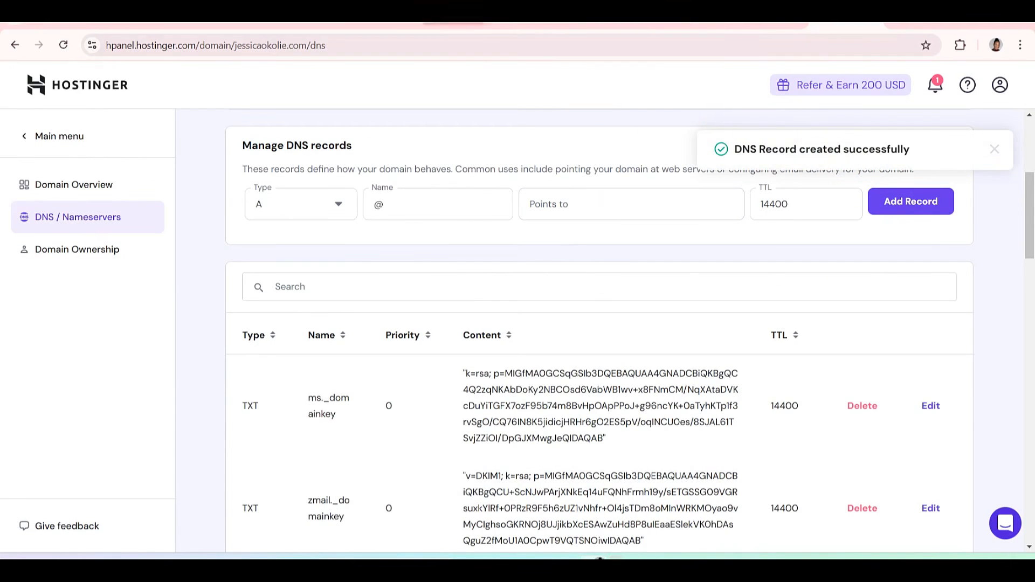
left_click(213, 23)
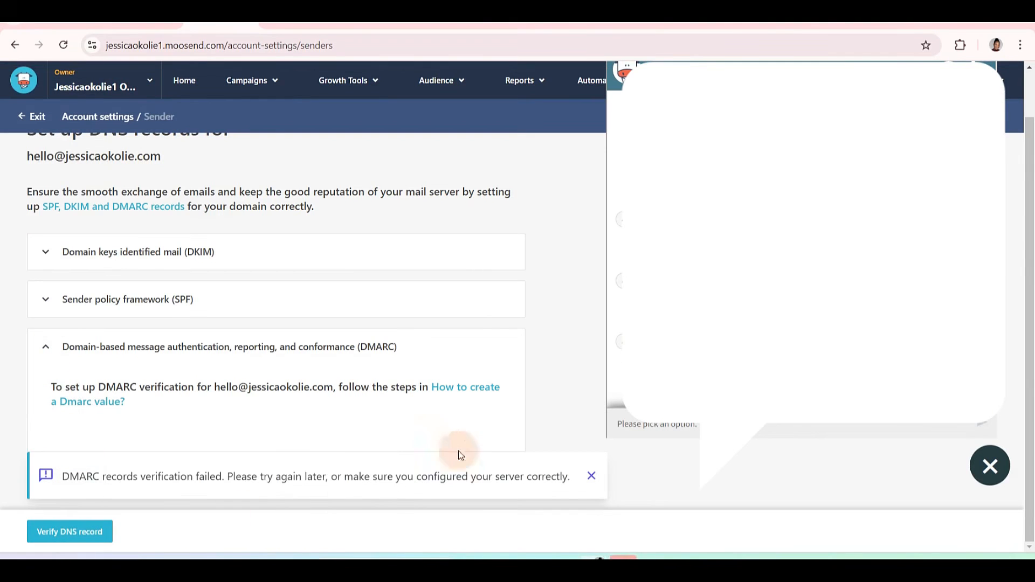
left_click(592, 475)
Step: Rerun DNS verification until the sender shows DMARC and verified ticks; open and cancel a new sender
left_click(72, 531)
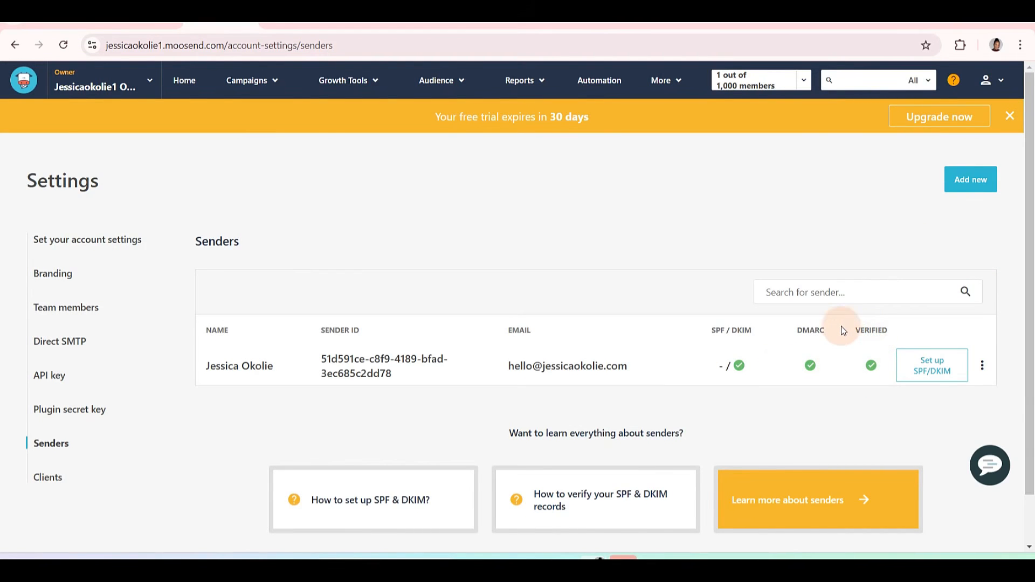
left_click(970, 183)
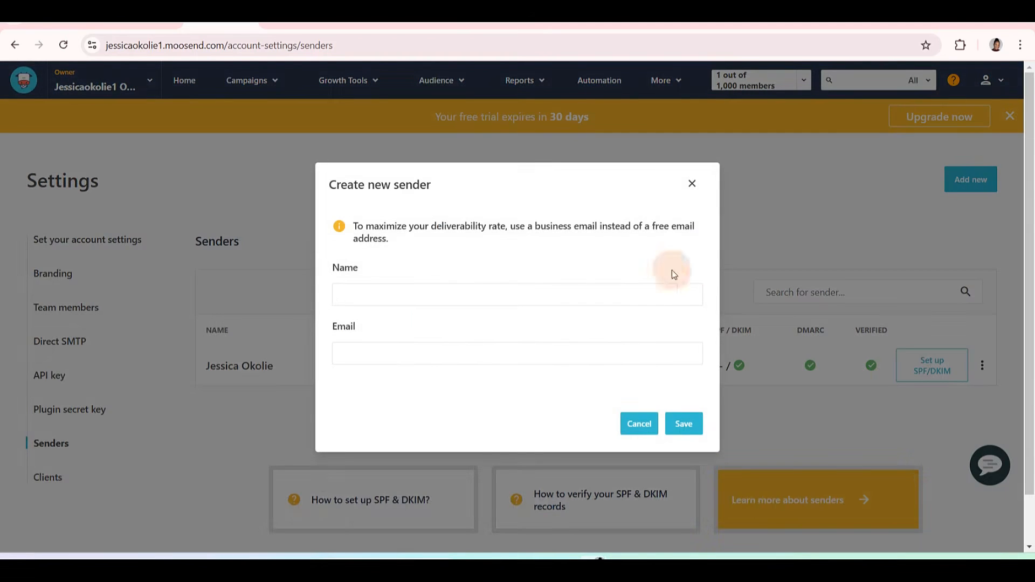
left_click(692, 183)
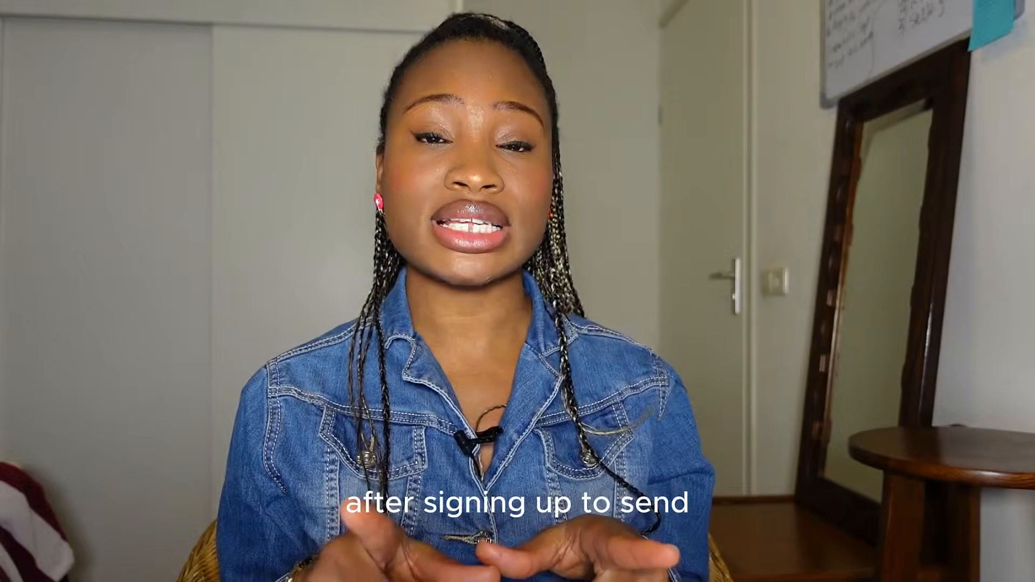
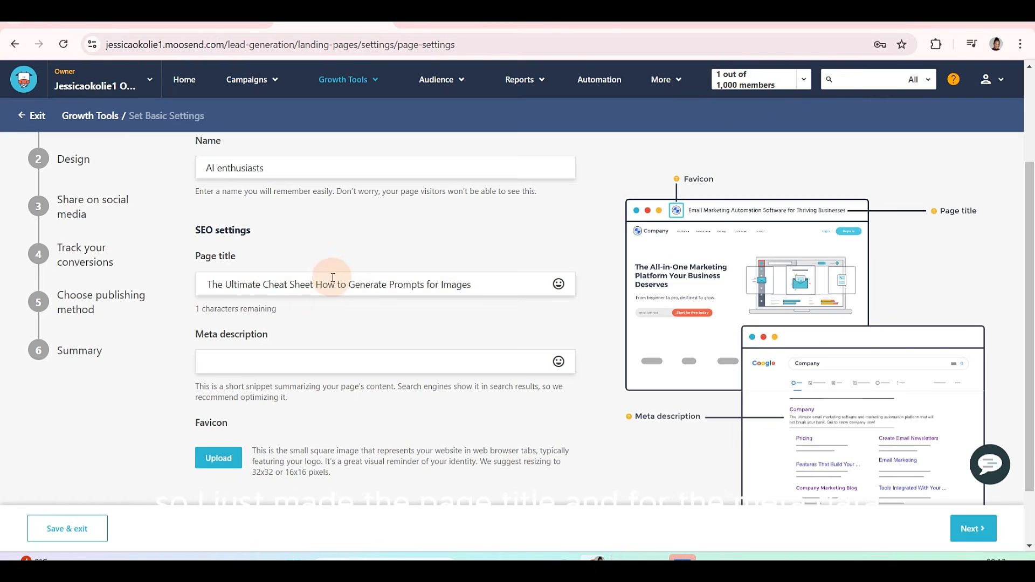
Step: Paste in a meta description about the free guide and upload the orange logo as favicon
left_click(269, 360)
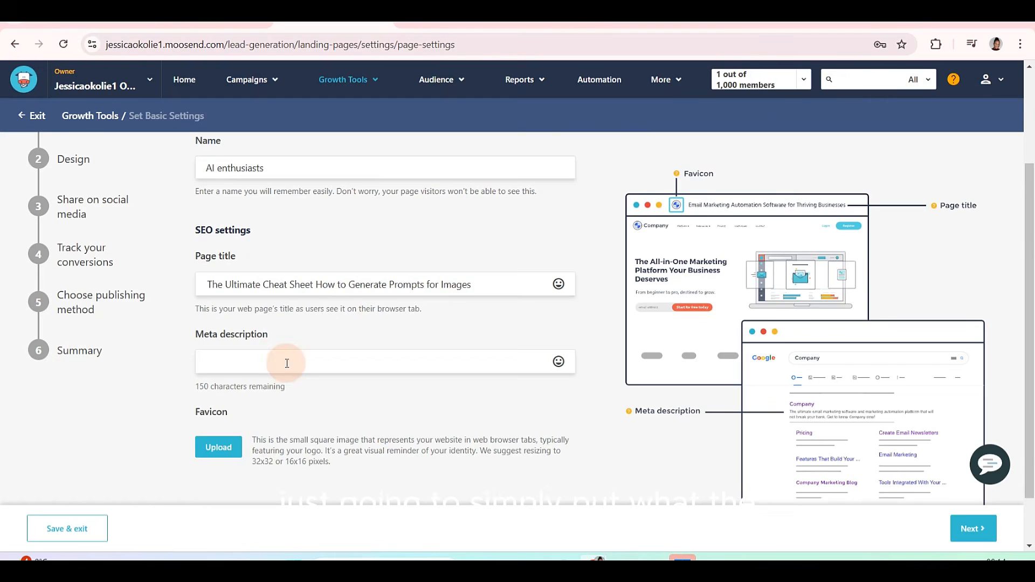
key("ctrl+v")
scroll(307, 334, "down", 1)
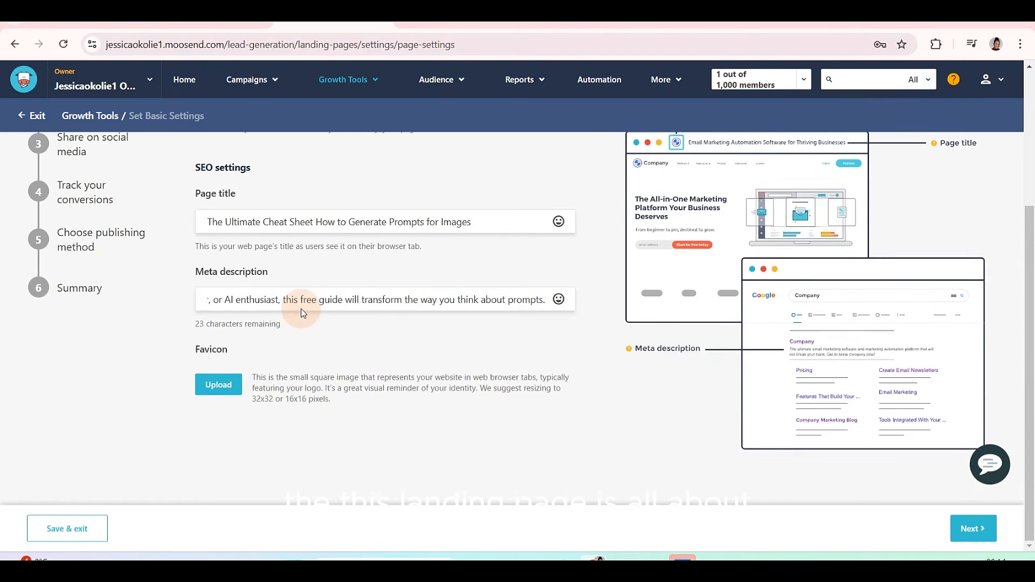
left_click(223, 389)
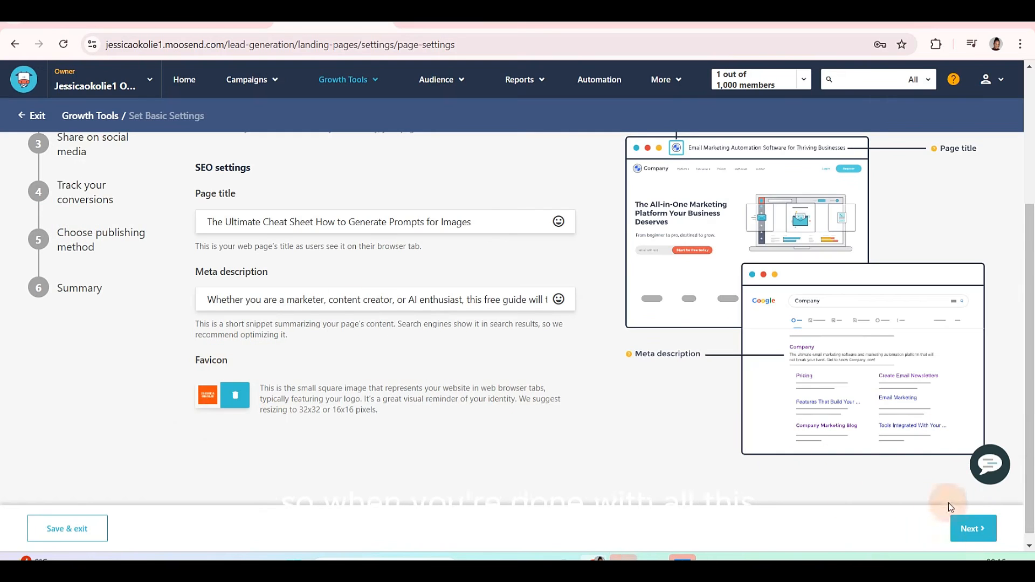
left_click(973, 528)
Step: Open the template library and browse down through the Ebook templates
scroll(549, 401, "down", 2)
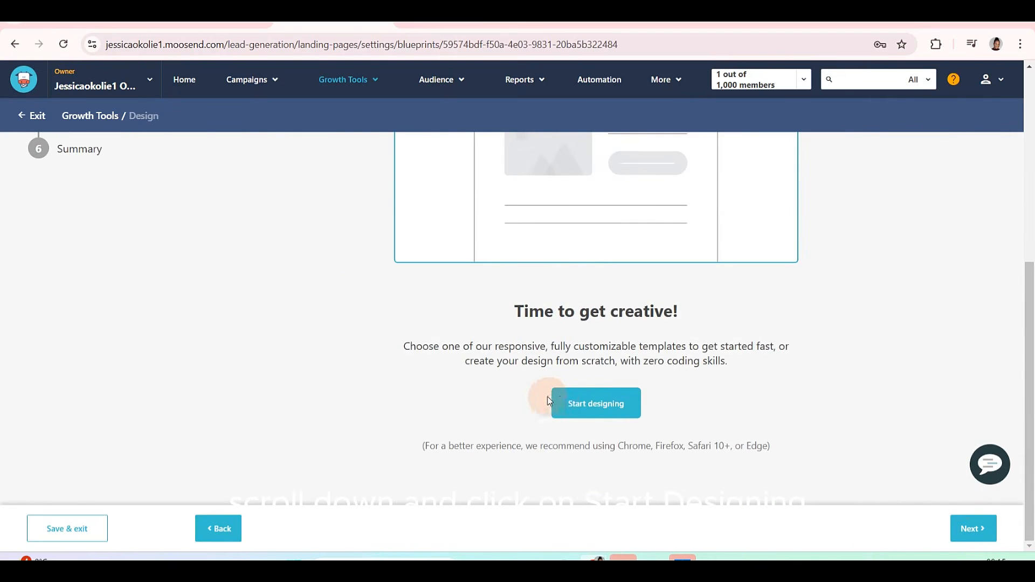
left_click(608, 413)
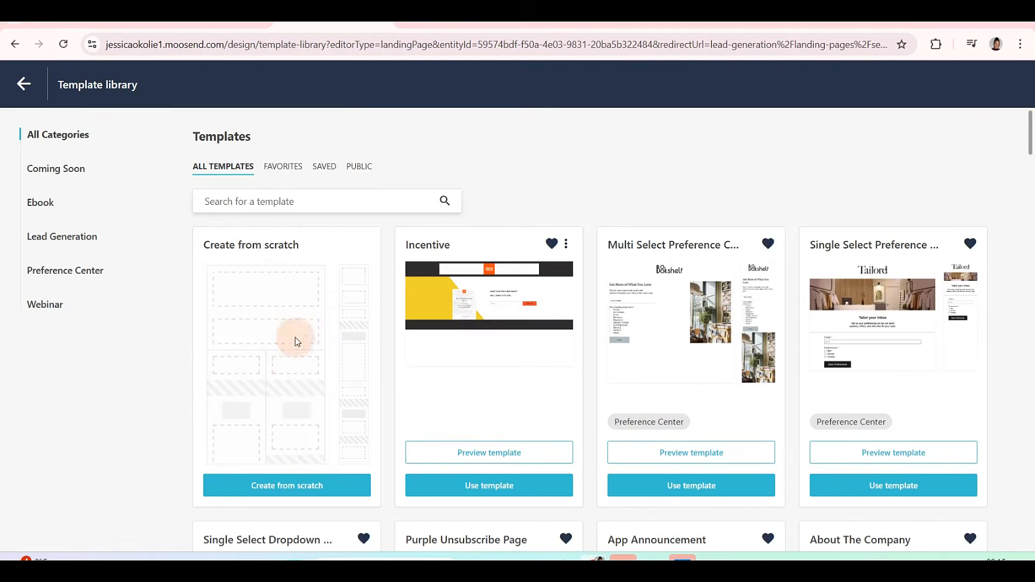
scroll(300, 335, "down", 3)
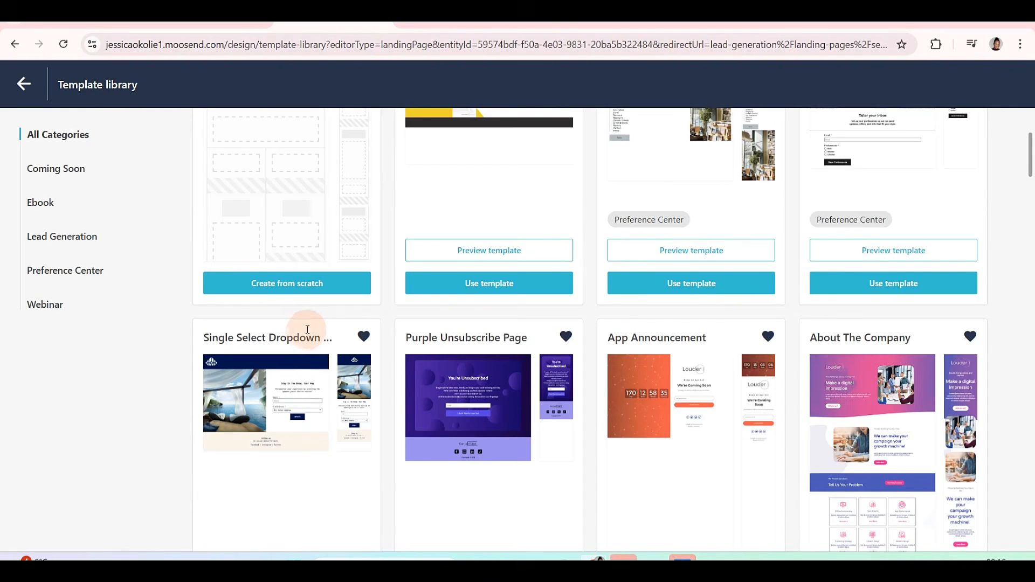
scroll(372, 337, "down", 1)
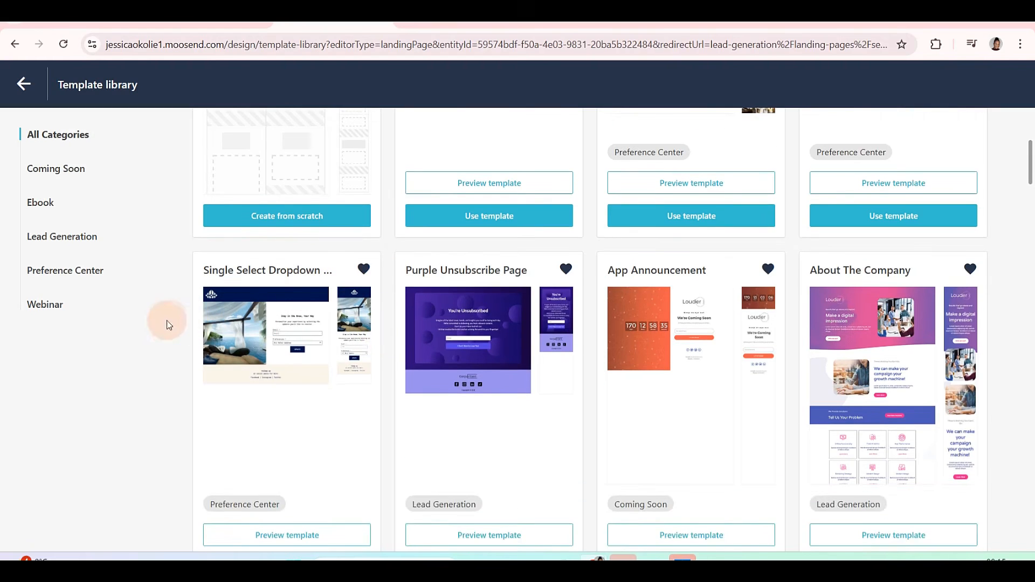
scroll(327, 344, "down", 7)
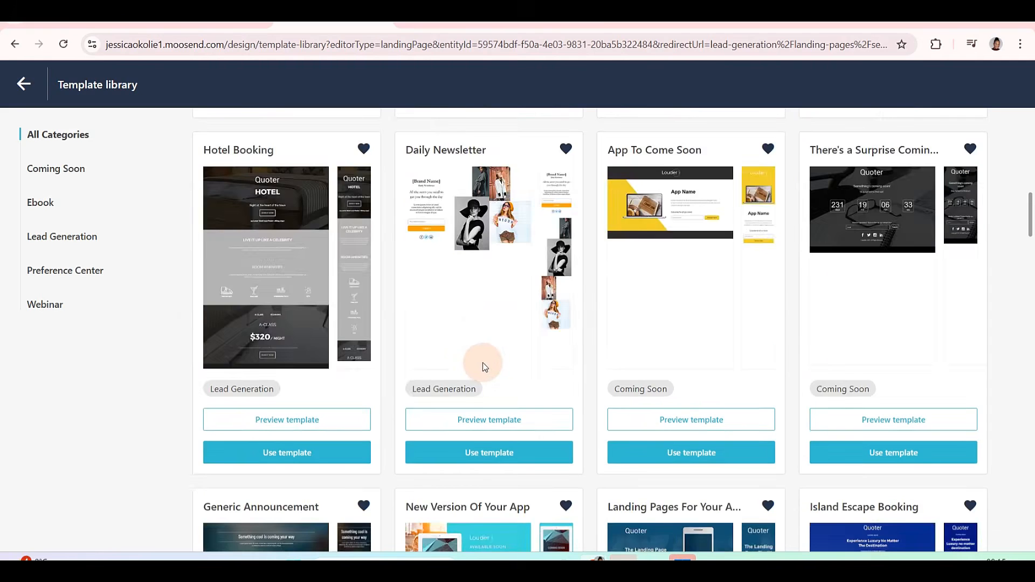
scroll(483, 363, "down", 7)
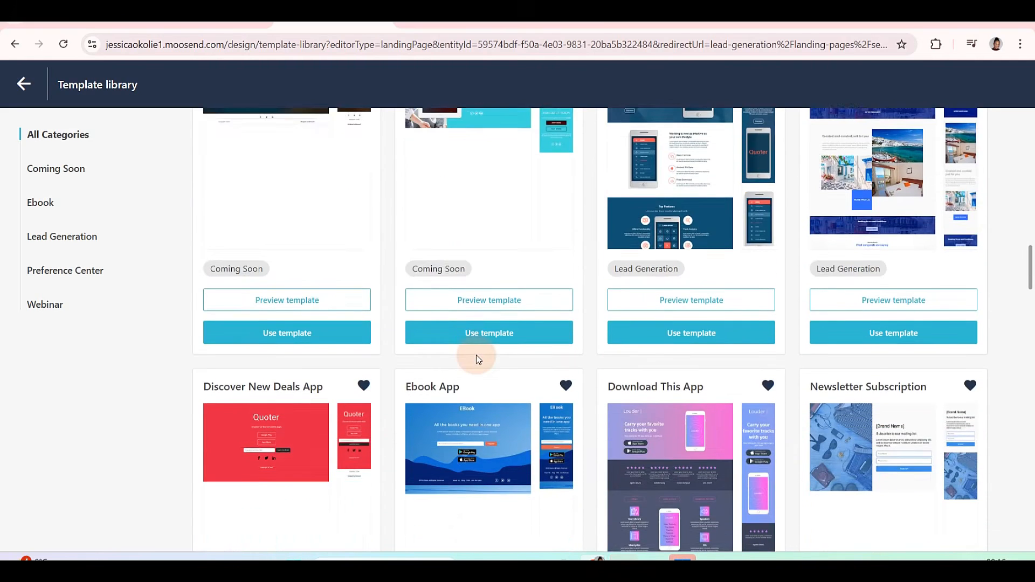
scroll(477, 359, "down", 3)
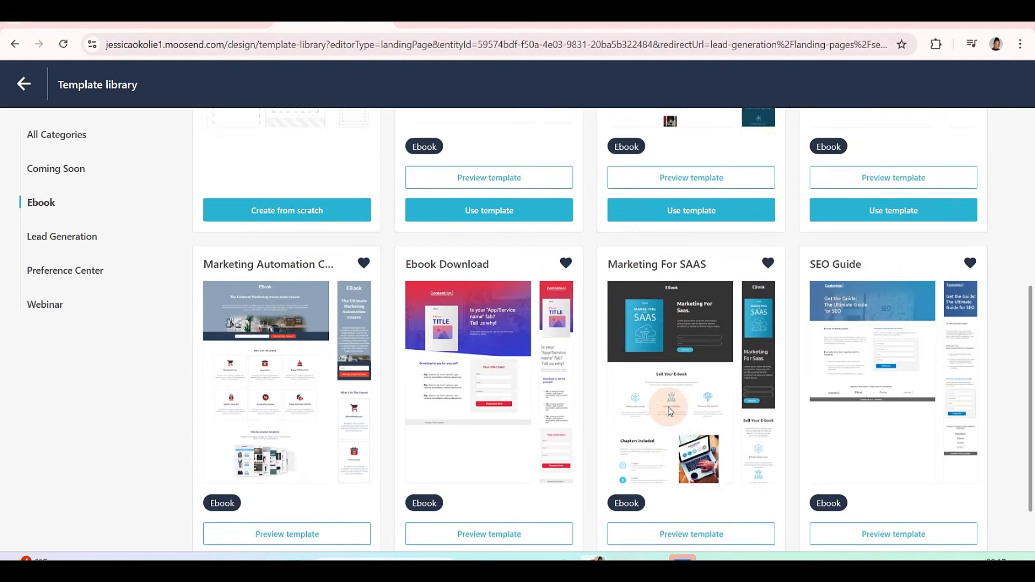
scroll(674, 401, "down", 1)
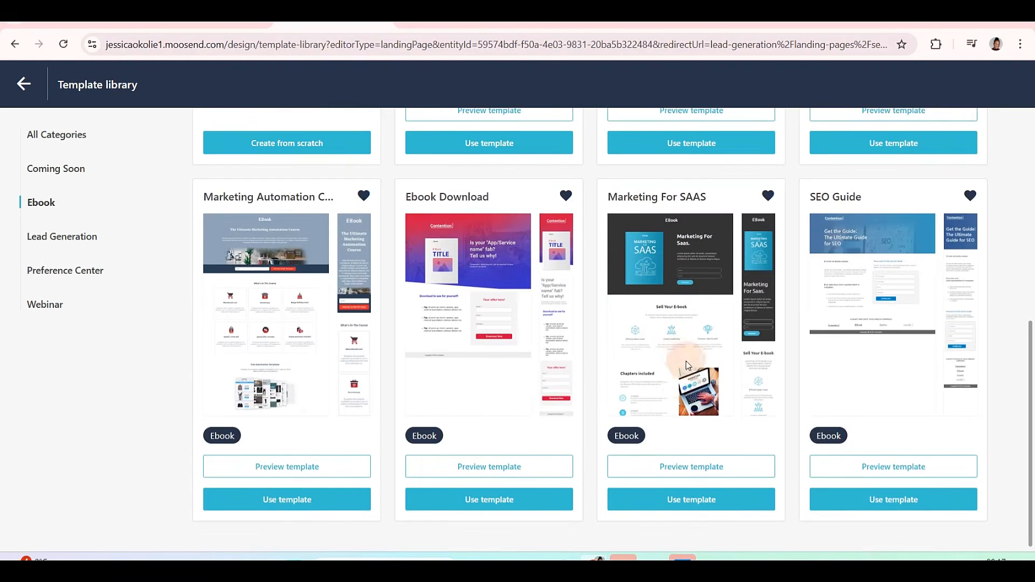
Step: Preview the Marketing For SAAS template and use it for the landing page
left_click(677, 468)
scroll(628, 420, "down", 3)
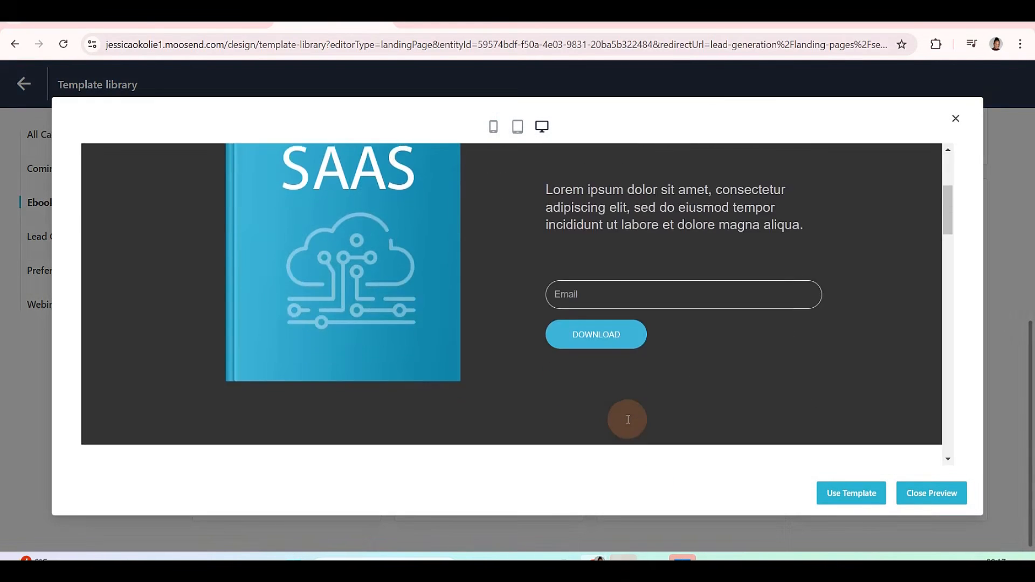
scroll(628, 420, "up", 2)
scroll(628, 419, "down", 1)
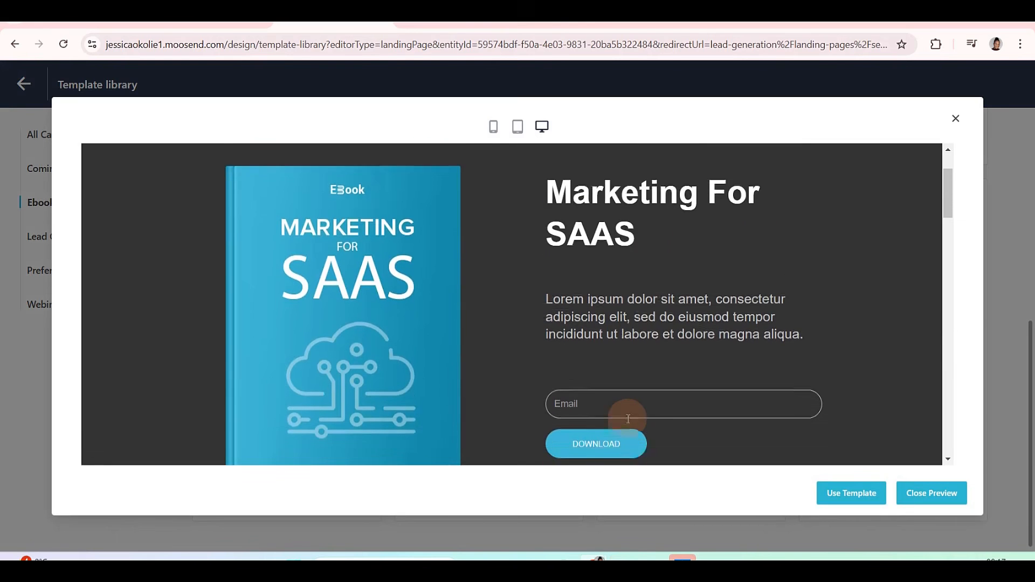
left_click(852, 493)
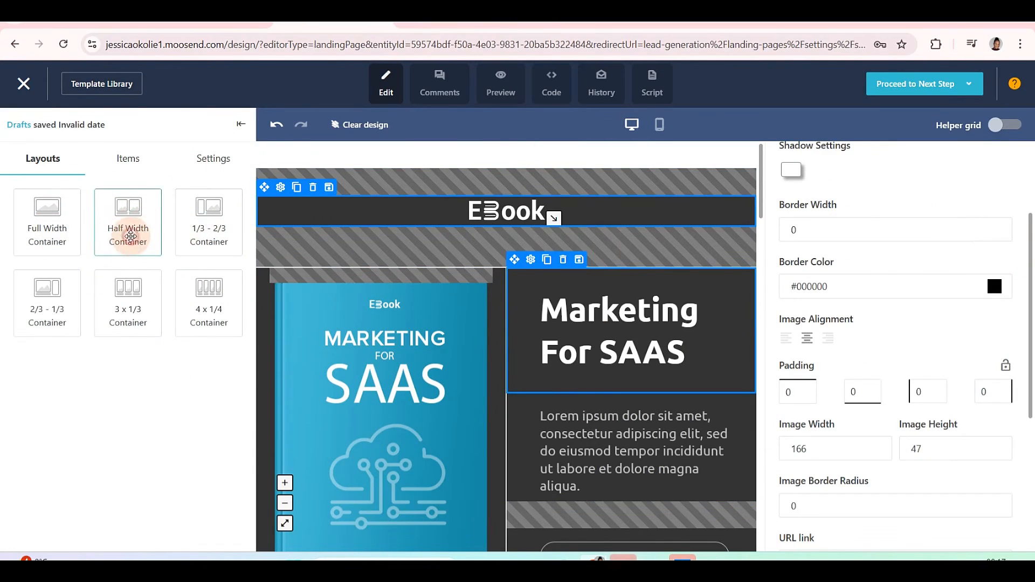
Step: Try adding a text block over the EBook header, then undo the change
left_click(128, 167)
left_click_drag(131, 229, 370, 214)
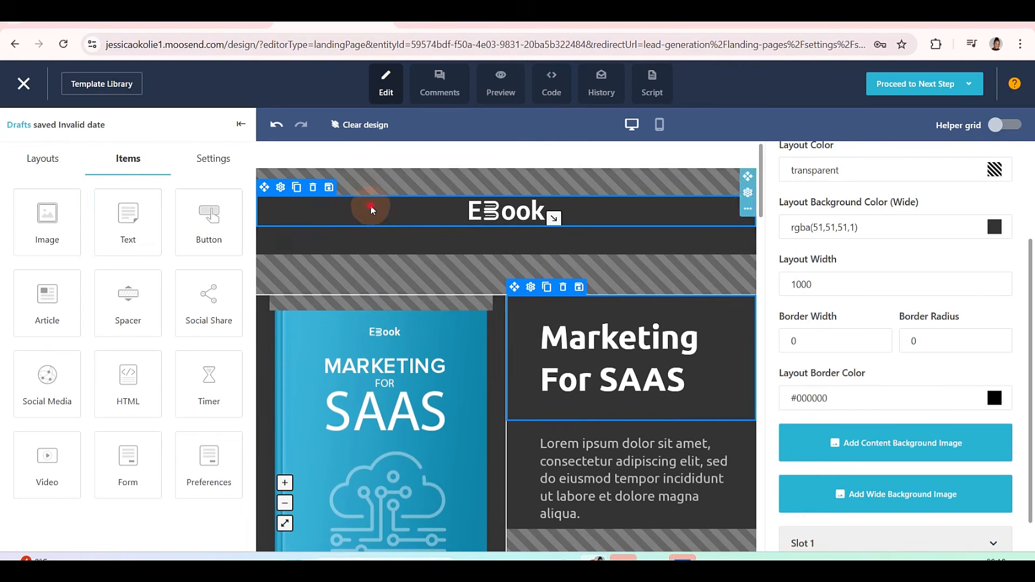
left_click(371, 207)
left_click(374, 208)
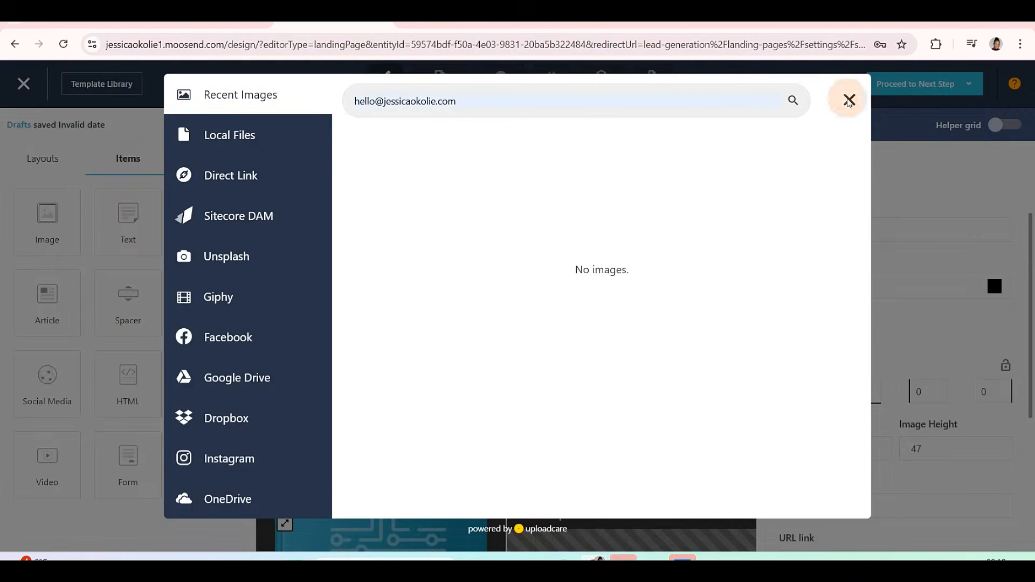
left_click(848, 99)
left_click(277, 125)
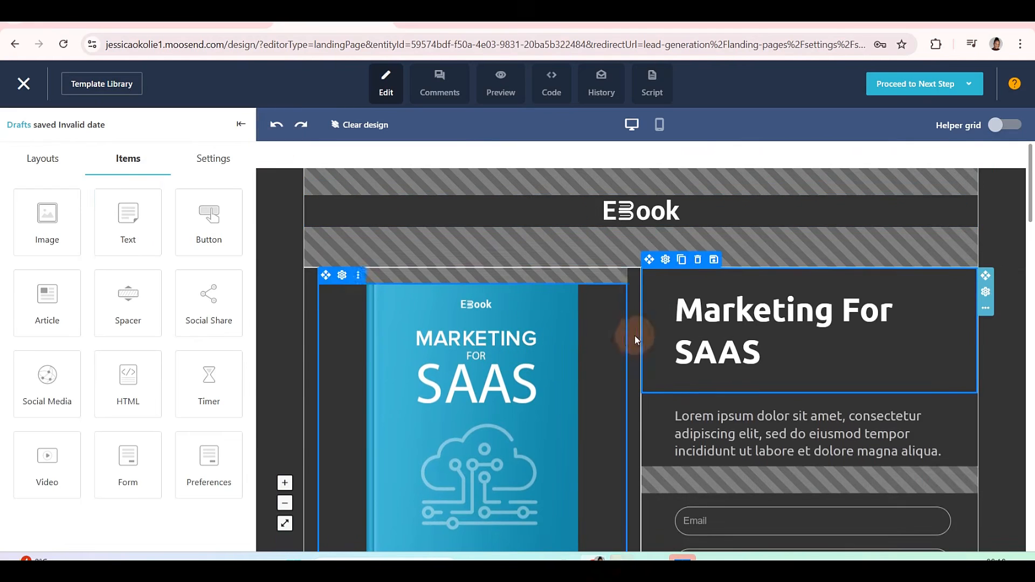
Step: Drag a button row onto the page and move it above the EBook header
left_click_drag(194, 229, 496, 256)
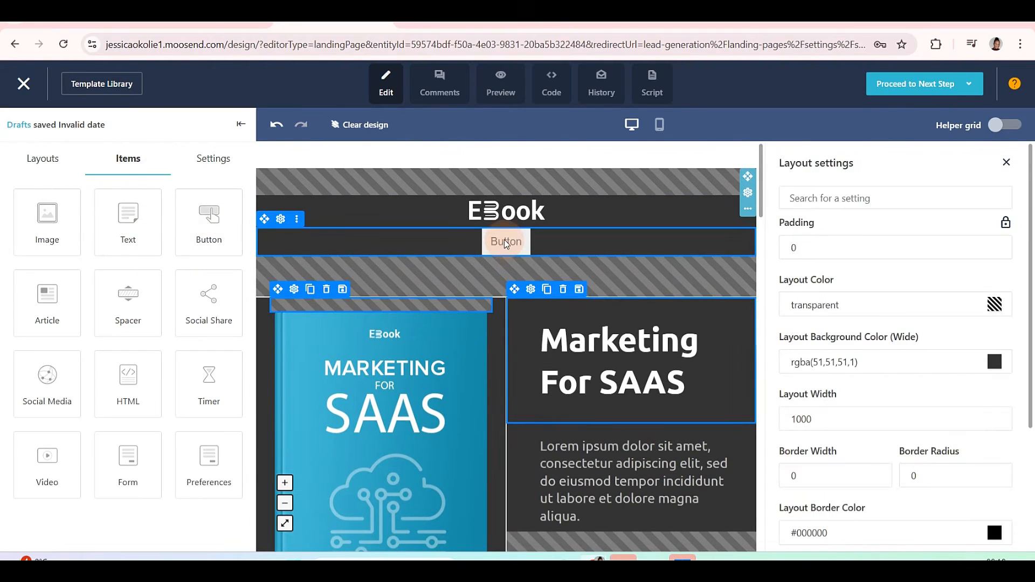
left_click_drag(506, 244, 234, 186)
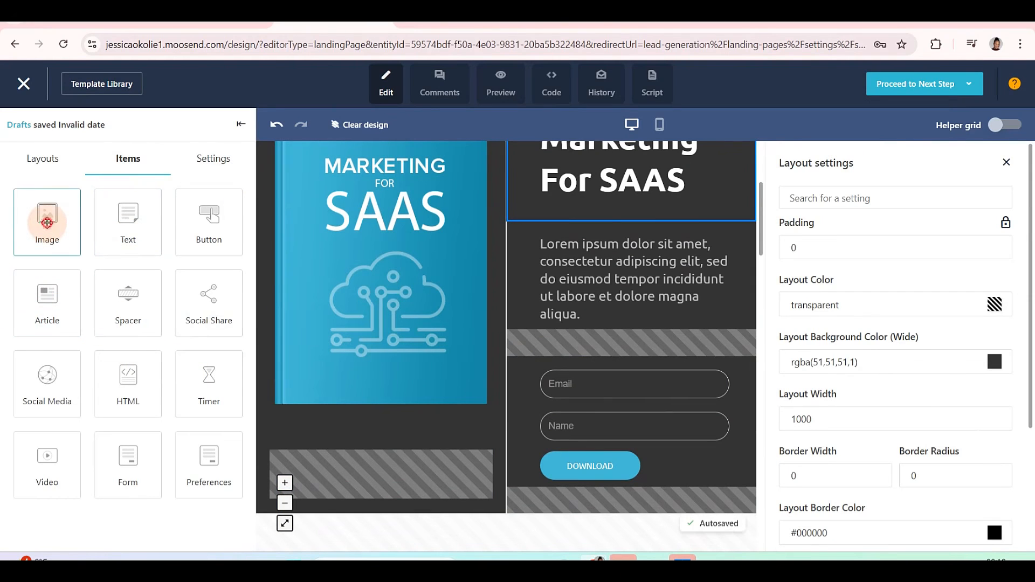
left_click_drag(47, 217, 585, 267)
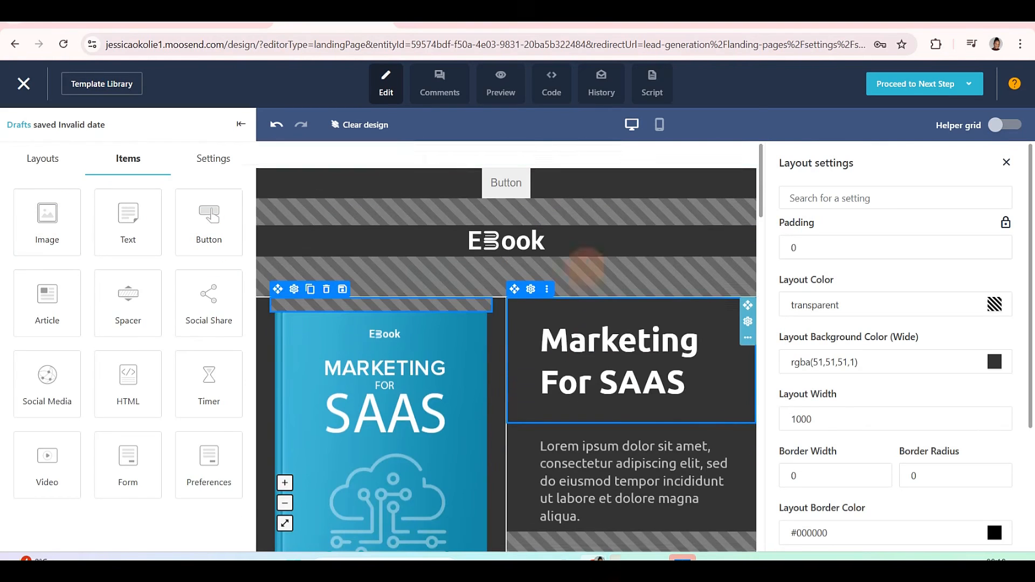
scroll(590, 270, "down", 3)
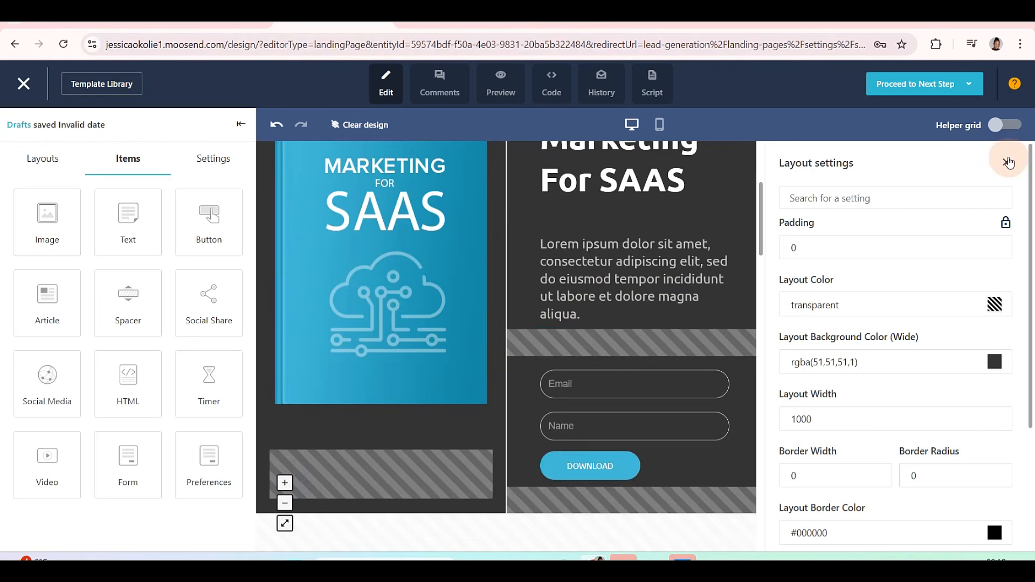
scroll(539, 210, "up", 2)
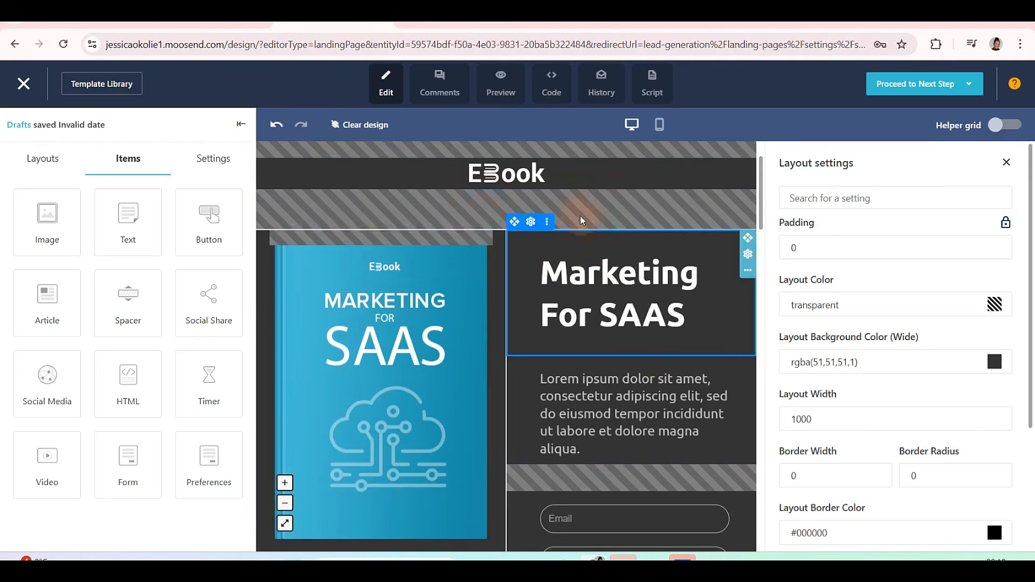
Step: Swap the EBook header image for the orange logo from Recent Images
double_click(522, 180)
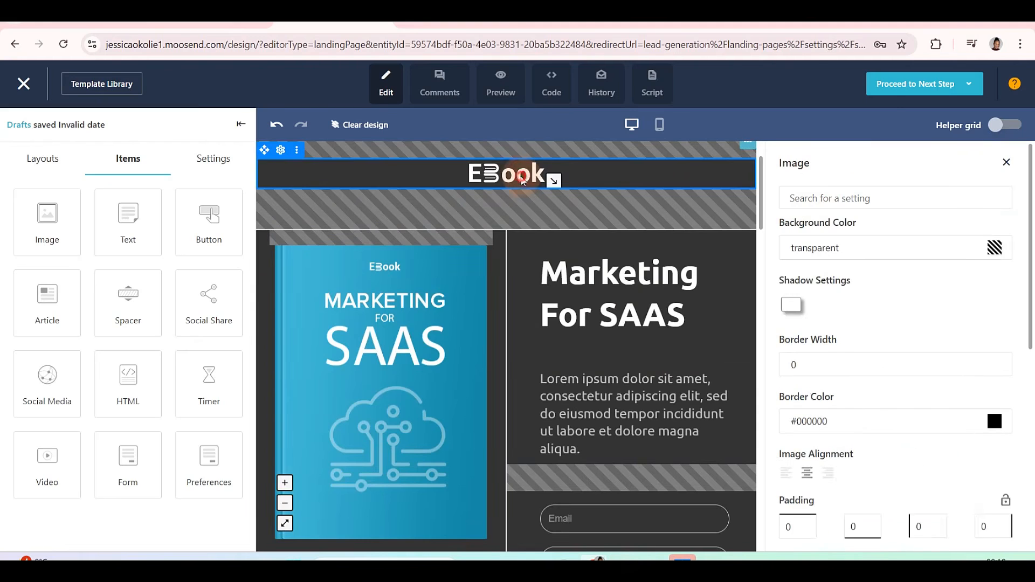
mouse_move(554, 217)
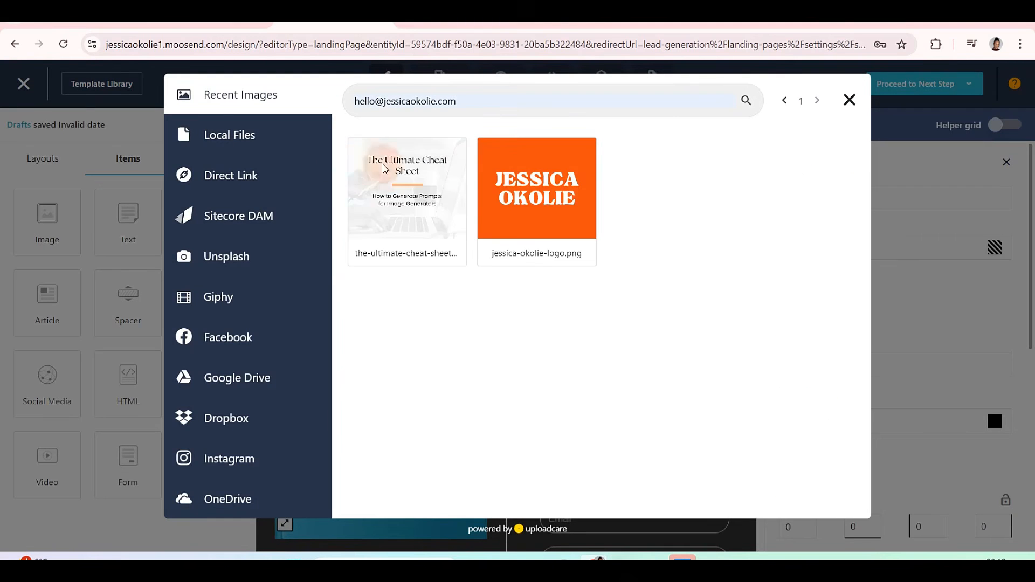
left_click(536, 176)
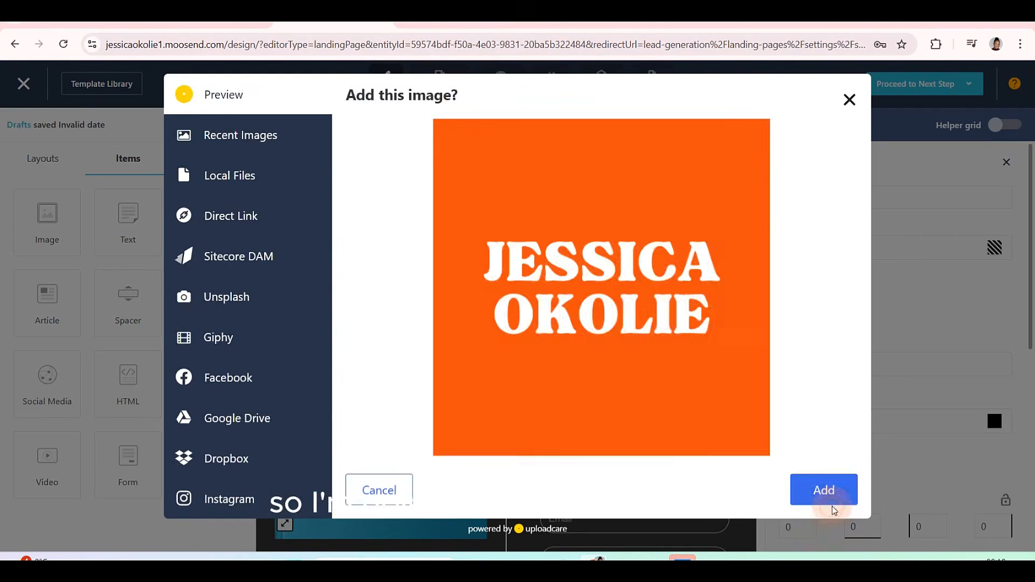
left_click(824, 491)
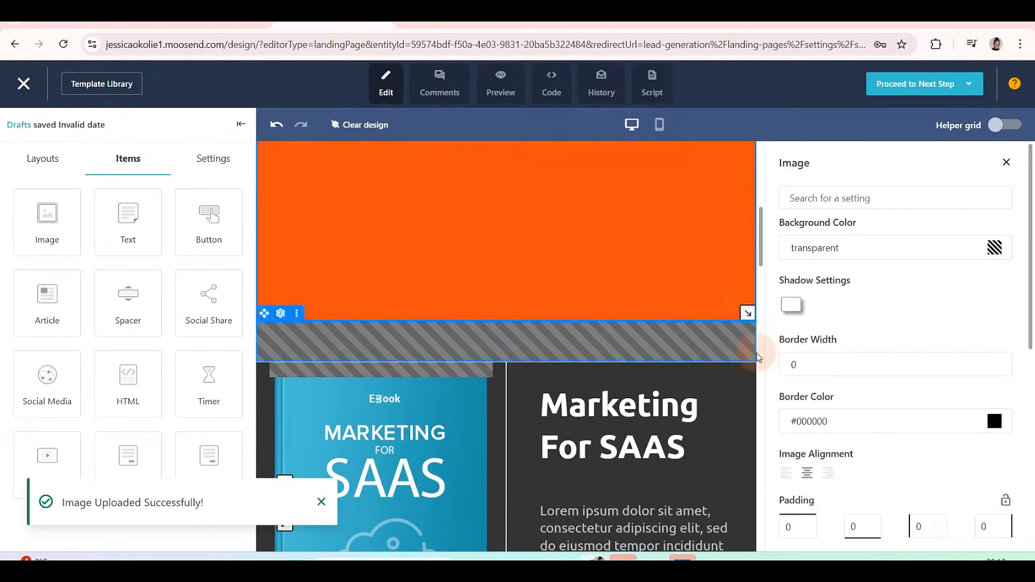
Step: Shrink the logo from full width down to a small size
left_click_drag(755, 316, 617, 208)
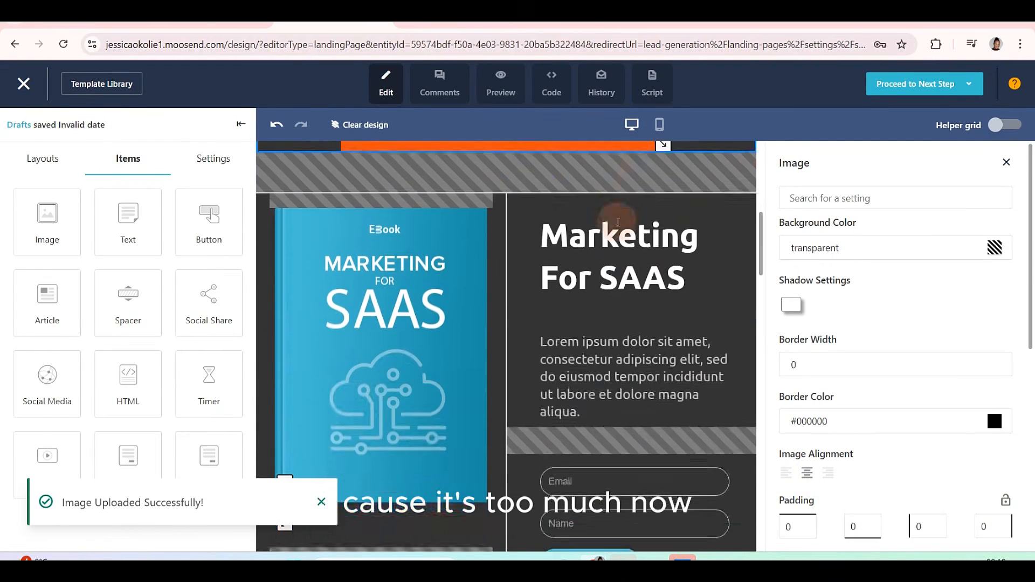
left_click_drag(663, 411, 554, 161)
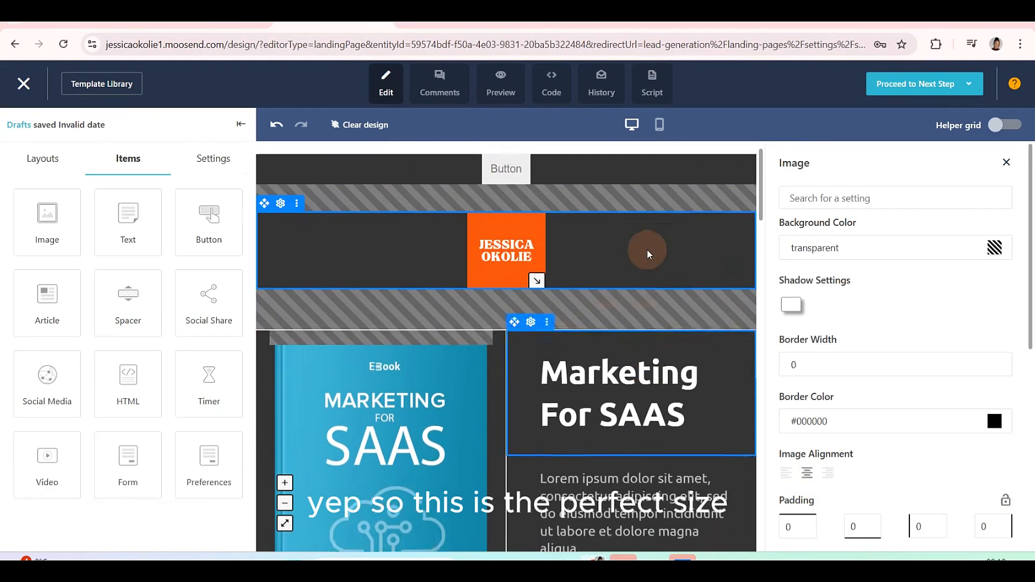
left_click_drag(537, 294, 532, 281)
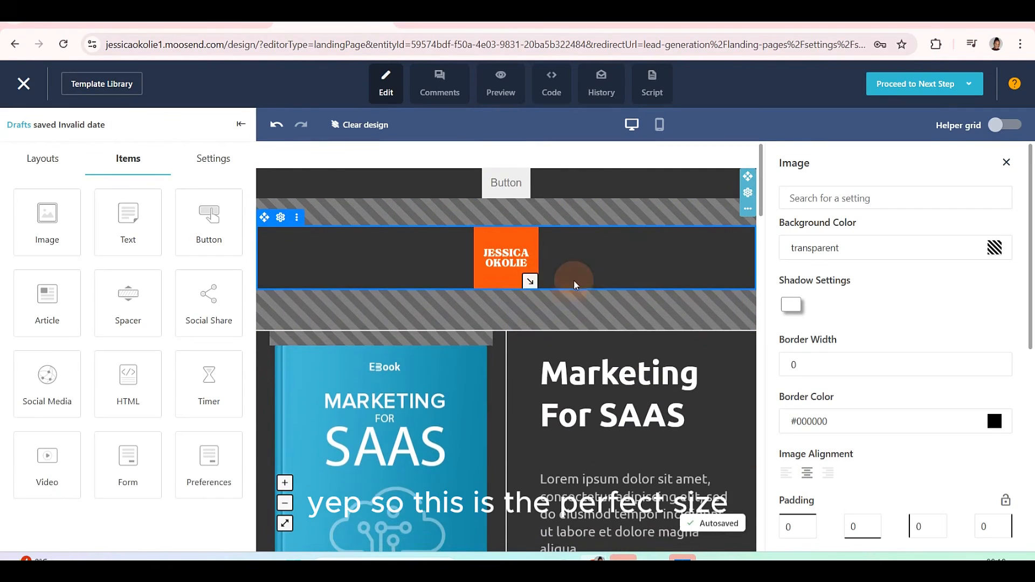
scroll(606, 277, "down", 2)
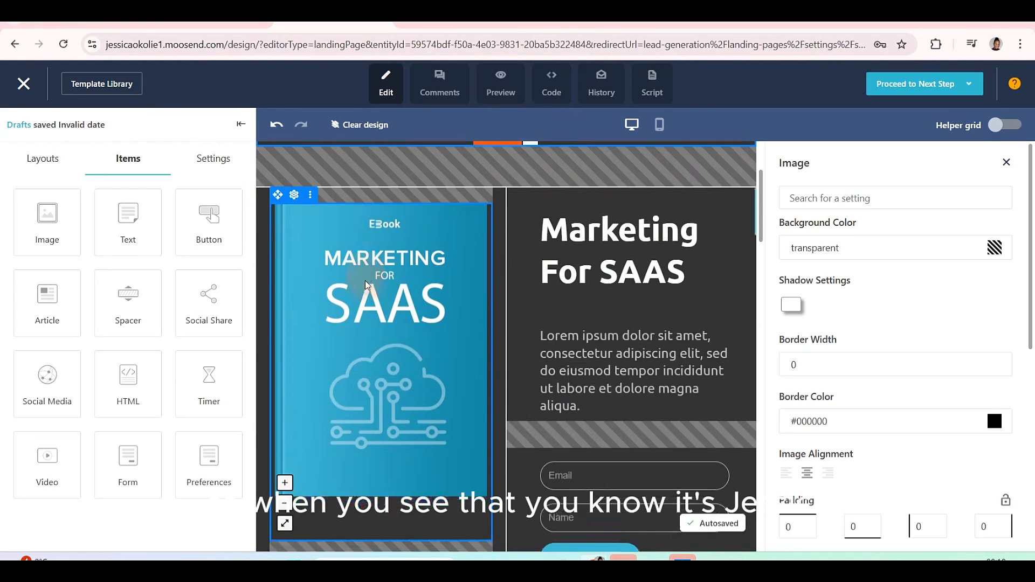
scroll(431, 314, "down", 3)
scroll(431, 314, "up", 3)
Step: Replace the Marketing For SAAS heading with the pasted 'WANT 15% OFF? WE'LL EMAIL YOU A CODE.'
left_click(595, 280)
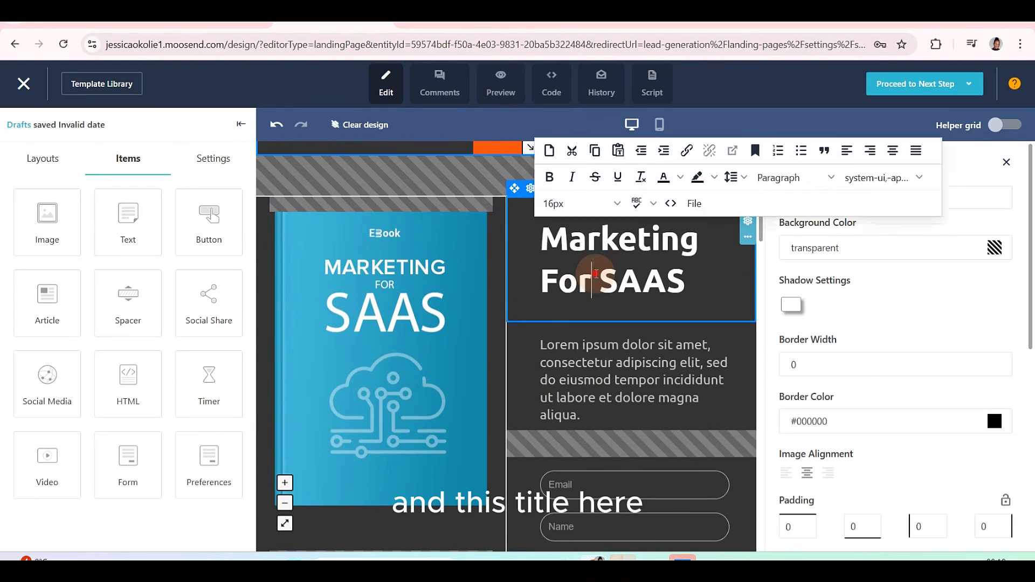
left_click_drag(686, 281, 532, 239)
left_click_drag(693, 284, 555, 254)
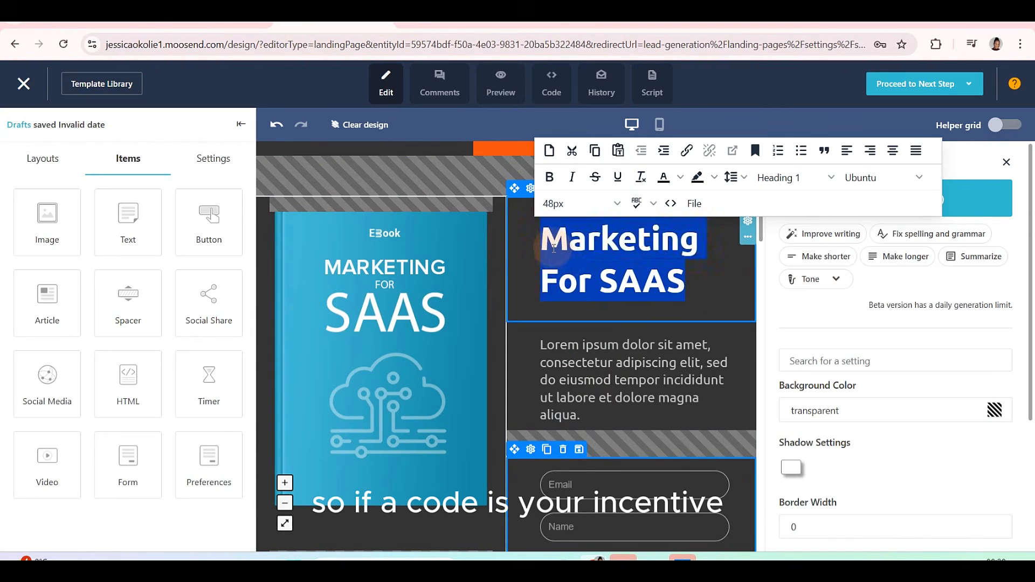
key("ctrl+v")
key("Return")
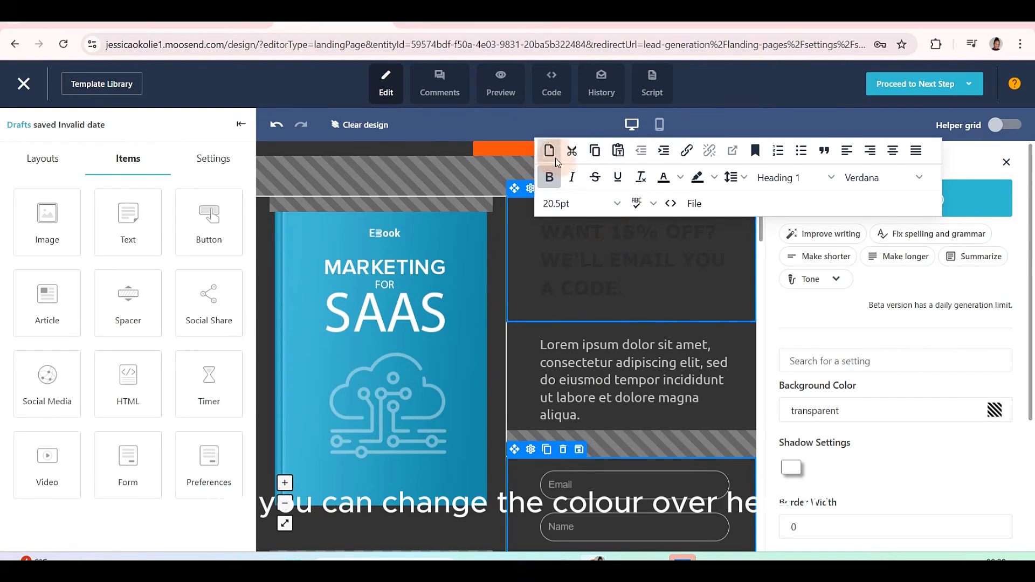
Step: Colour the whole headline white using the font colour dropdown
left_click(666, 180)
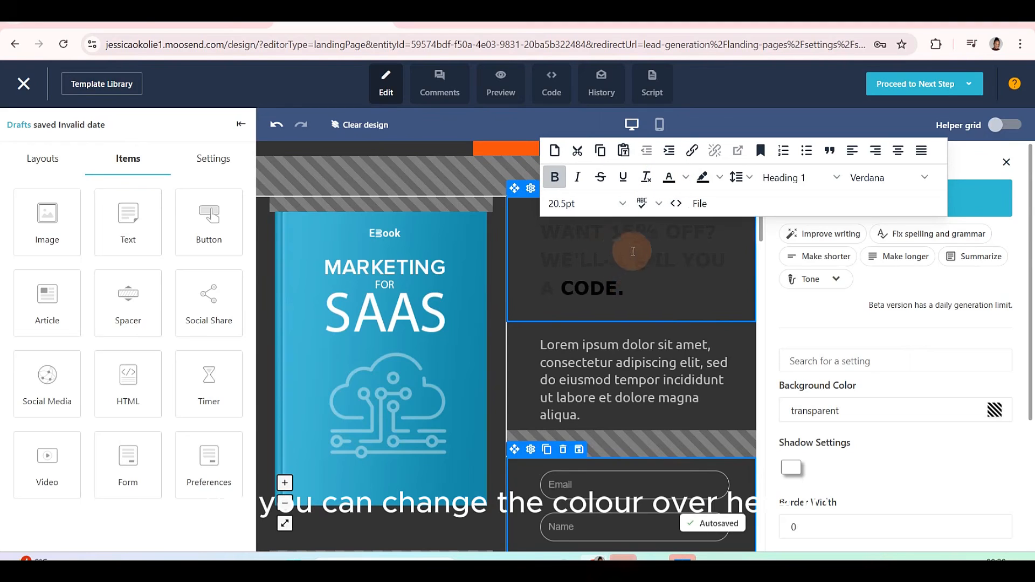
left_click_drag(625, 290, 525, 226)
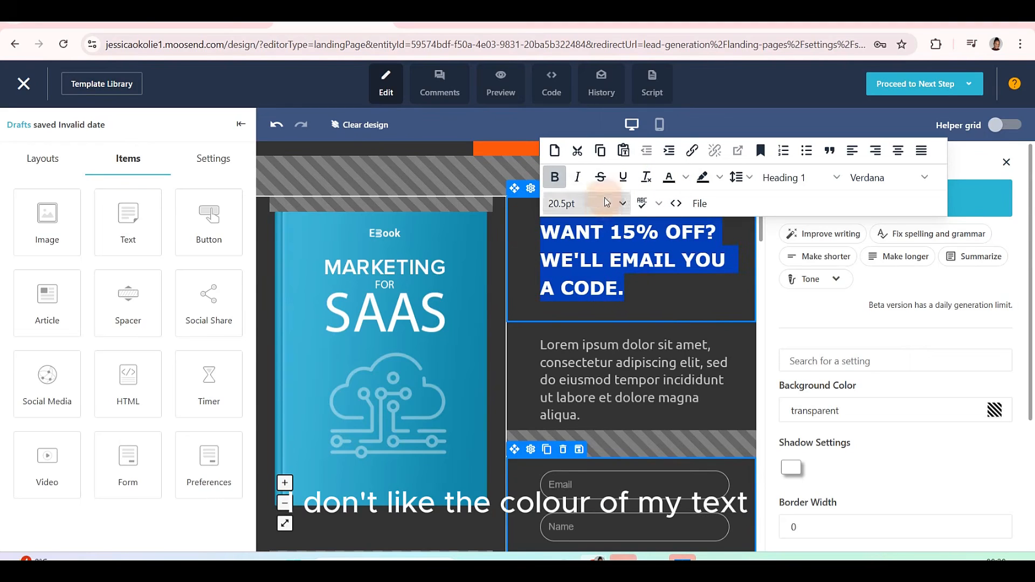
left_click(687, 185)
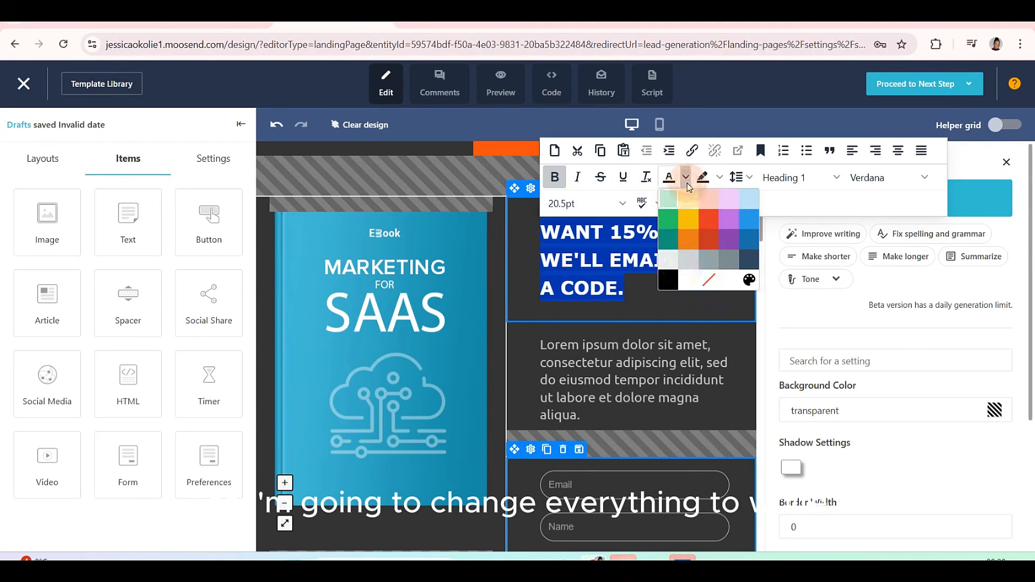
left_click(663, 261)
left_click(669, 376)
left_click(512, 225)
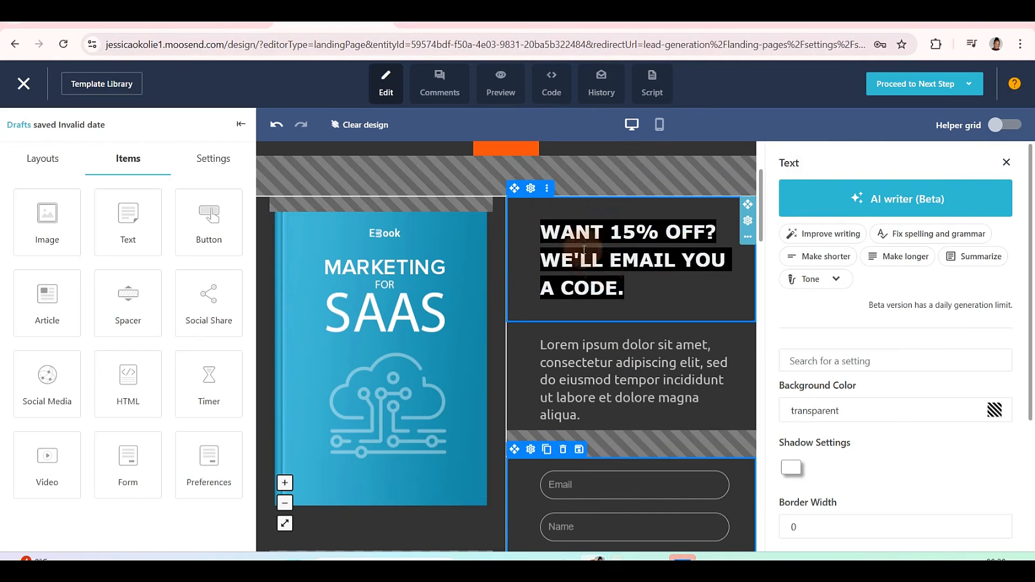
left_click_drag(628, 291, 546, 218)
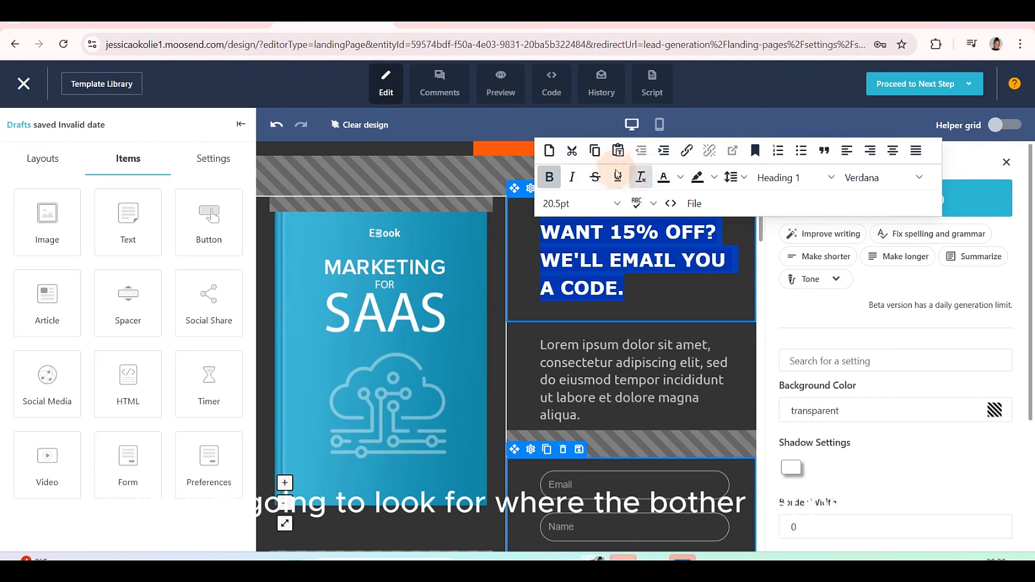
Step: Remove the dark highlight colour from behind the headline
left_click(714, 178)
left_click(729, 279)
left_click(641, 305)
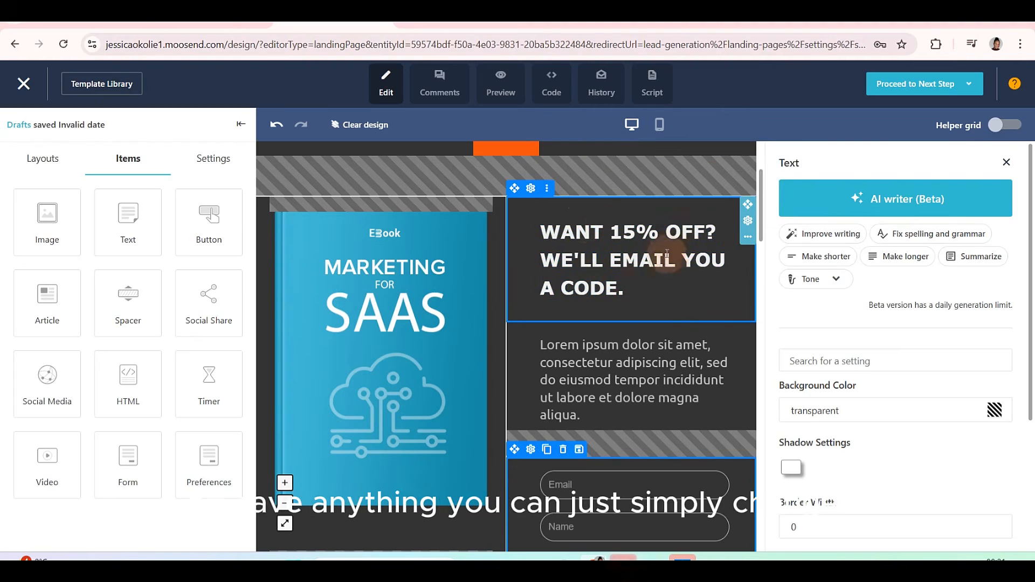
Step: Reword the headline to 'WANT THIS FREE GUIDE? WE'LL EMAIL IT TO YOU.'
left_click_drag(611, 233, 680, 233)
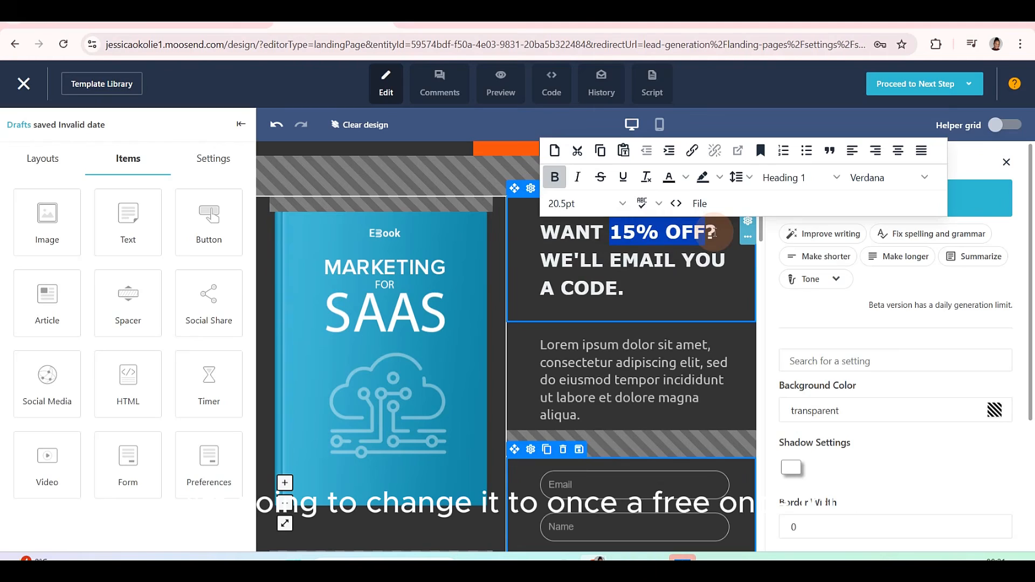
type("THIS ")
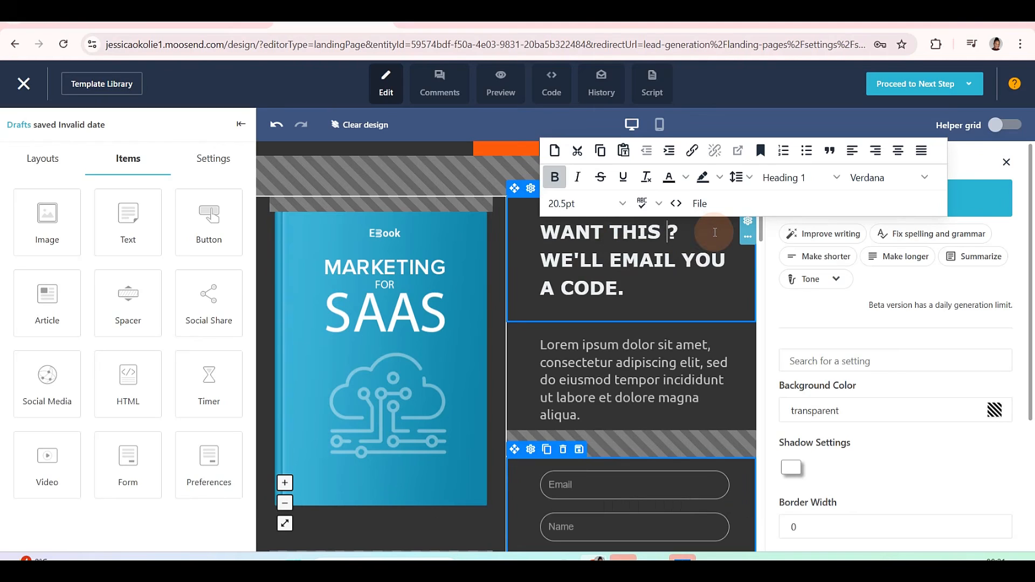
type("FREE")
key("Return")
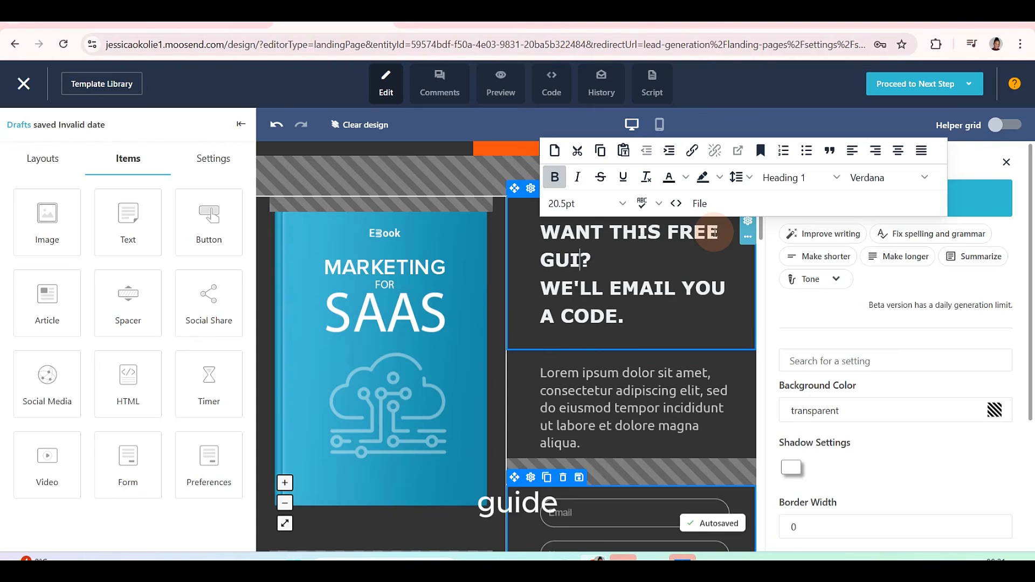
type("GUIDE")
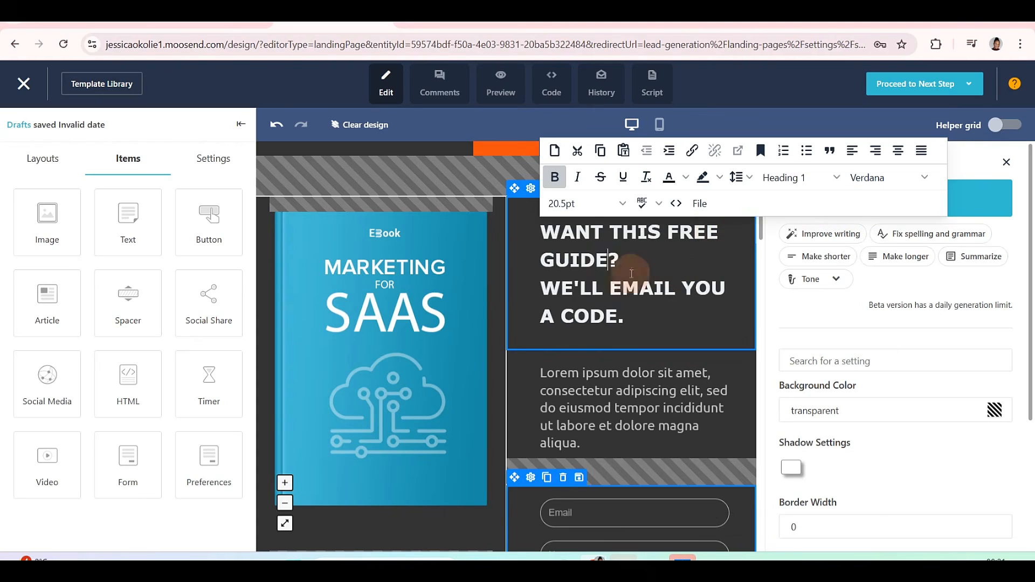
left_click(681, 278)
type("IT TO")
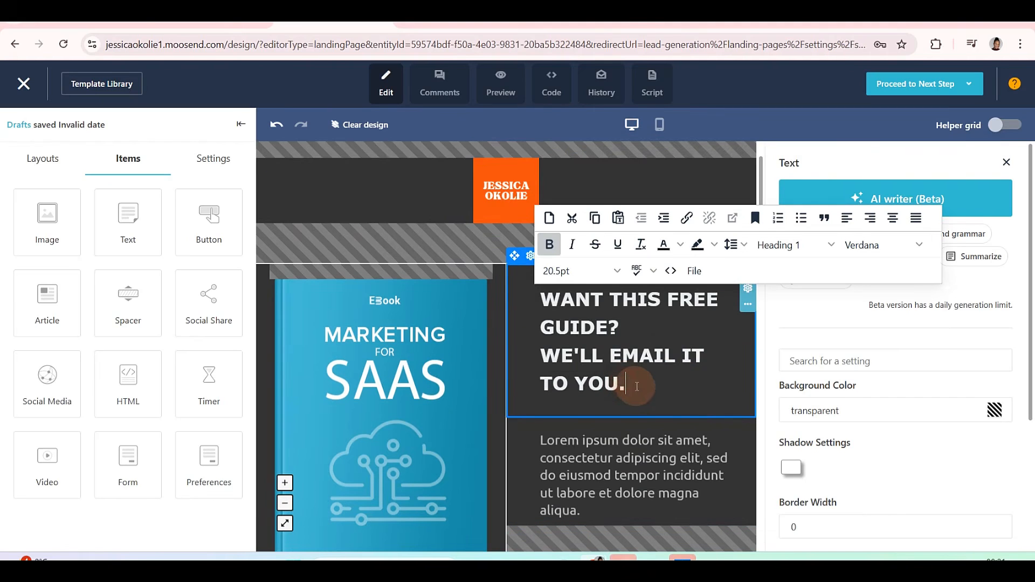
left_click_drag(625, 384, 544, 295)
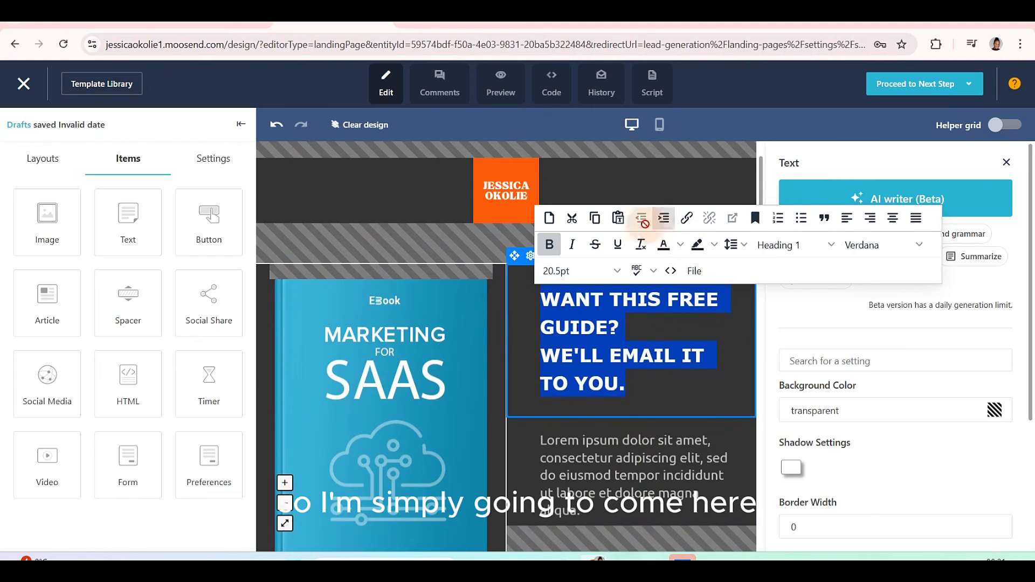
Step: Reduce the headline font size to 18px
left_click(573, 270)
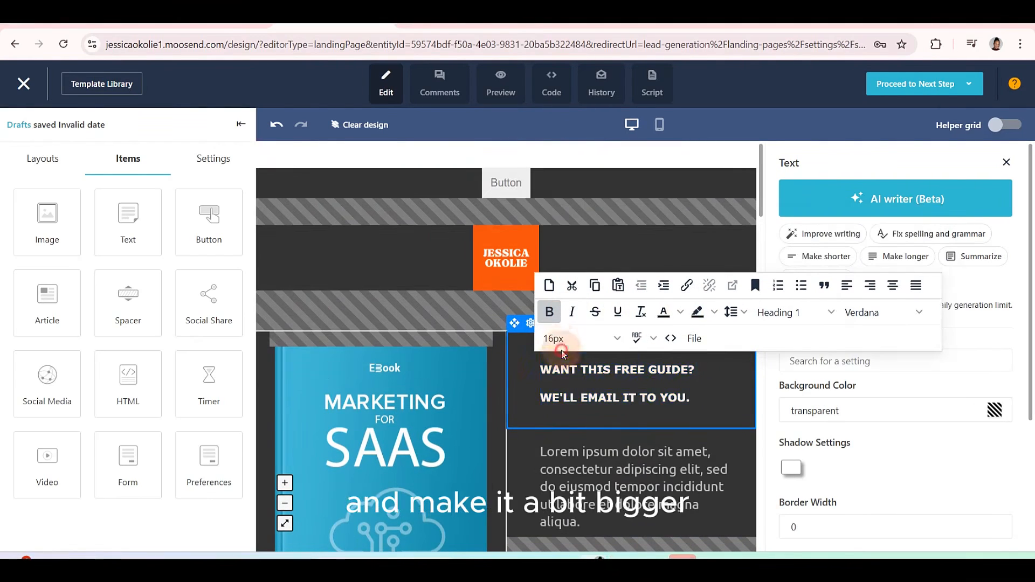
left_click(561, 350)
left_click(566, 199)
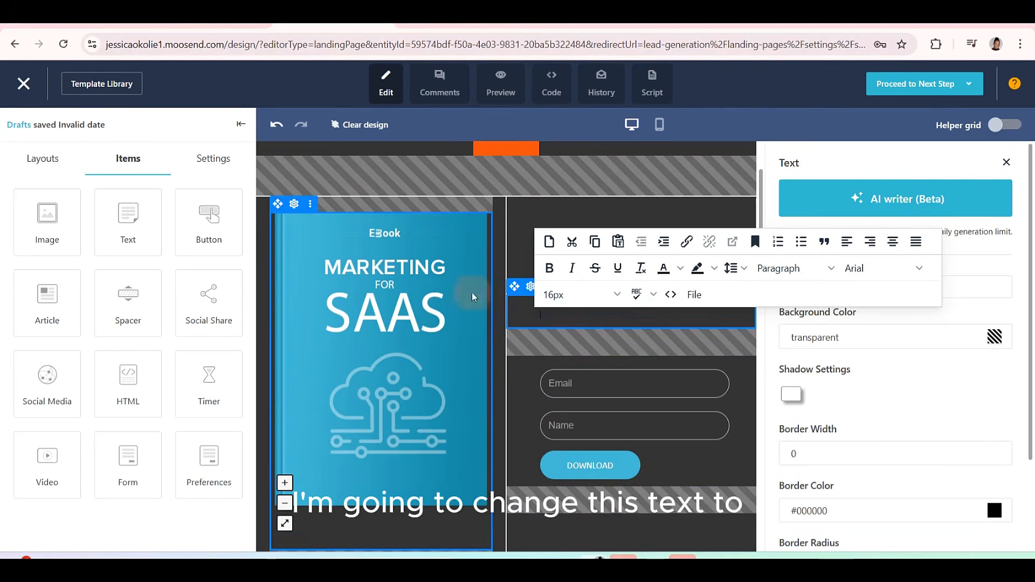
Step: Retype the line under the headline so it reads 'Subscribe to my newsletter to download'
left_click(681, 314)
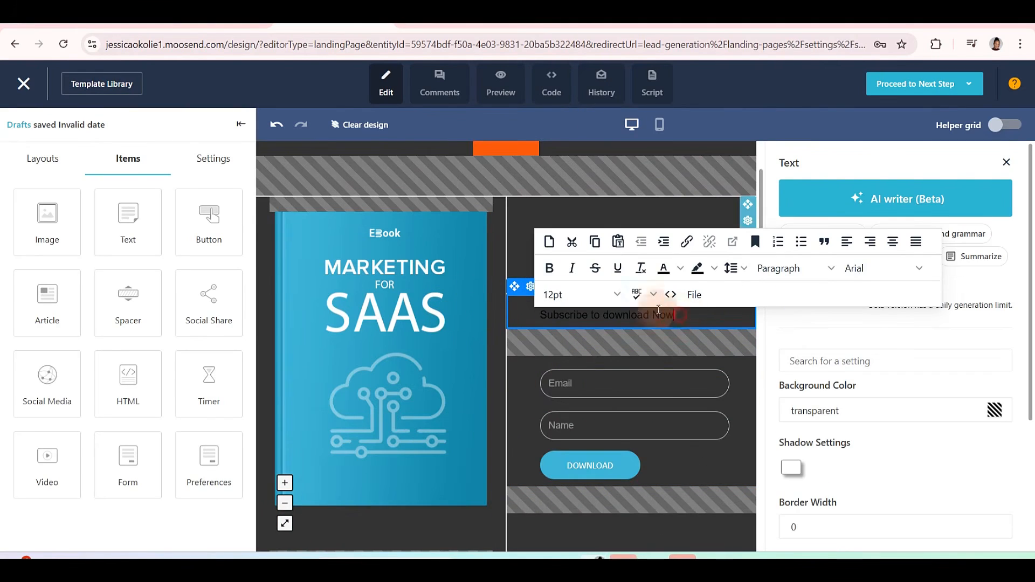
left_click_drag(658, 310, 606, 309)
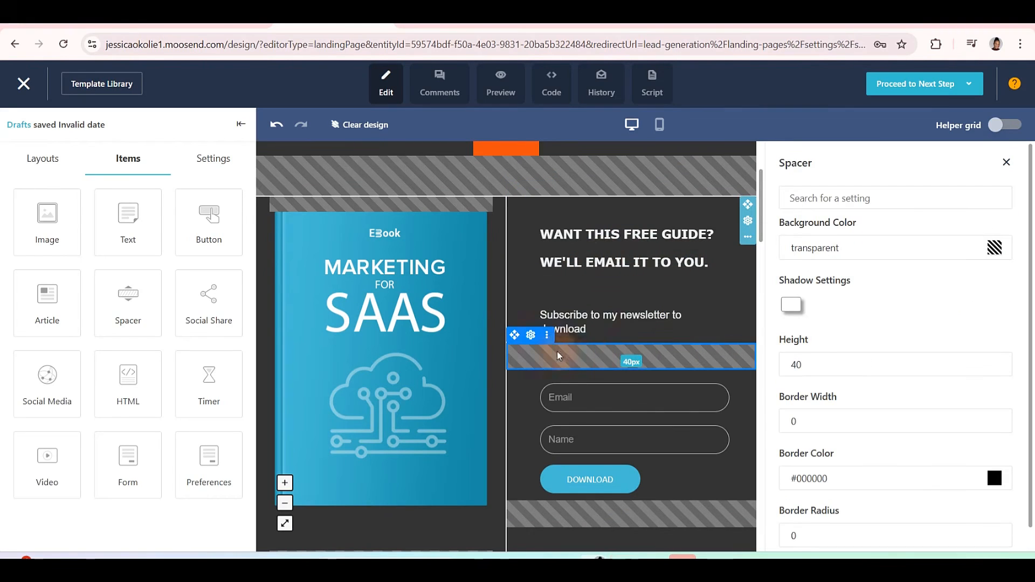
left_click(597, 320)
scroll(560, 330, "down", 1)
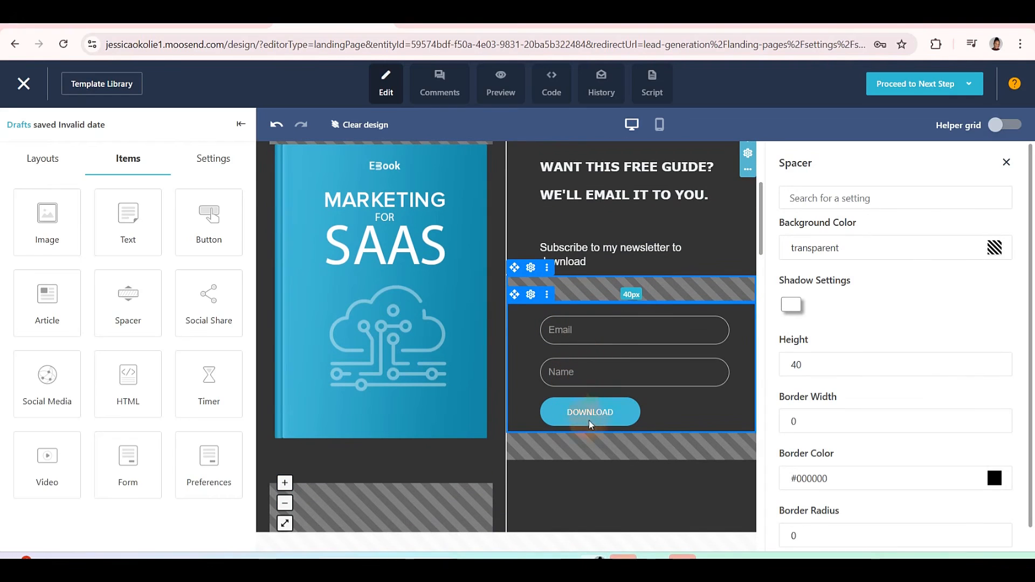
Step: Change the signup form button's label from DOWNLOAD to Request
left_click(664, 375)
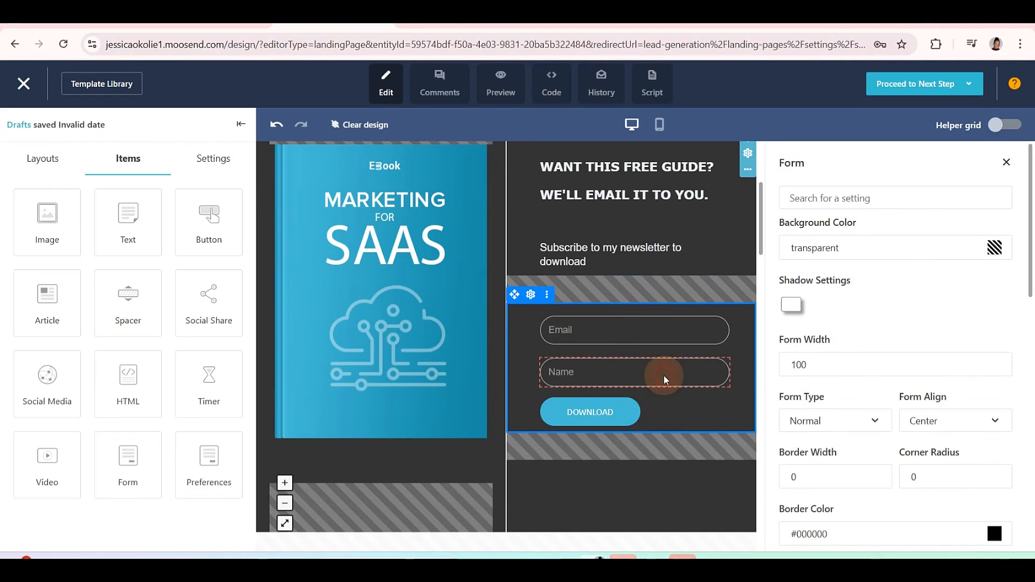
left_click(665, 412)
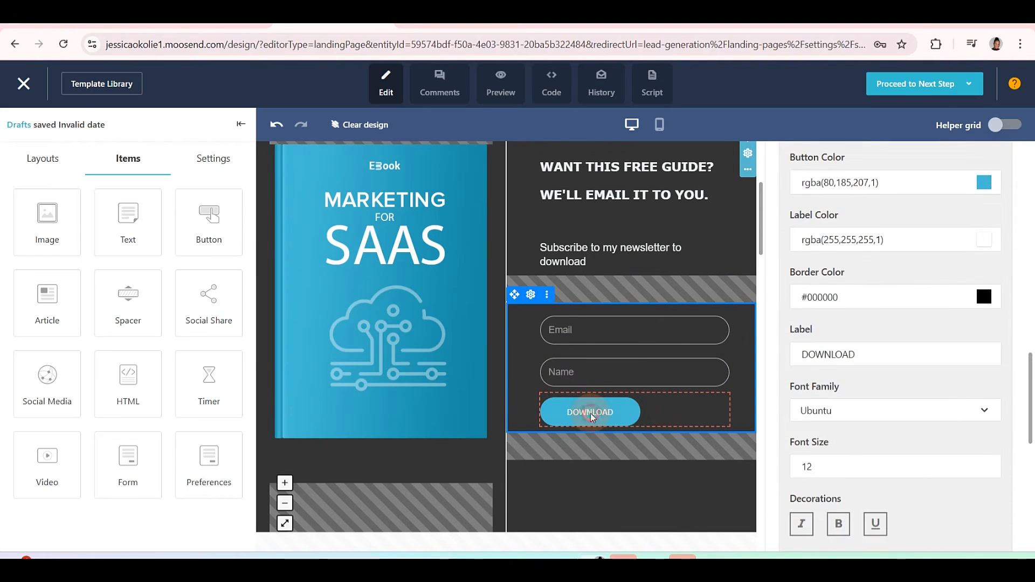
scroll(859, 425, "down", 4)
scroll(802, 411, "up", 3)
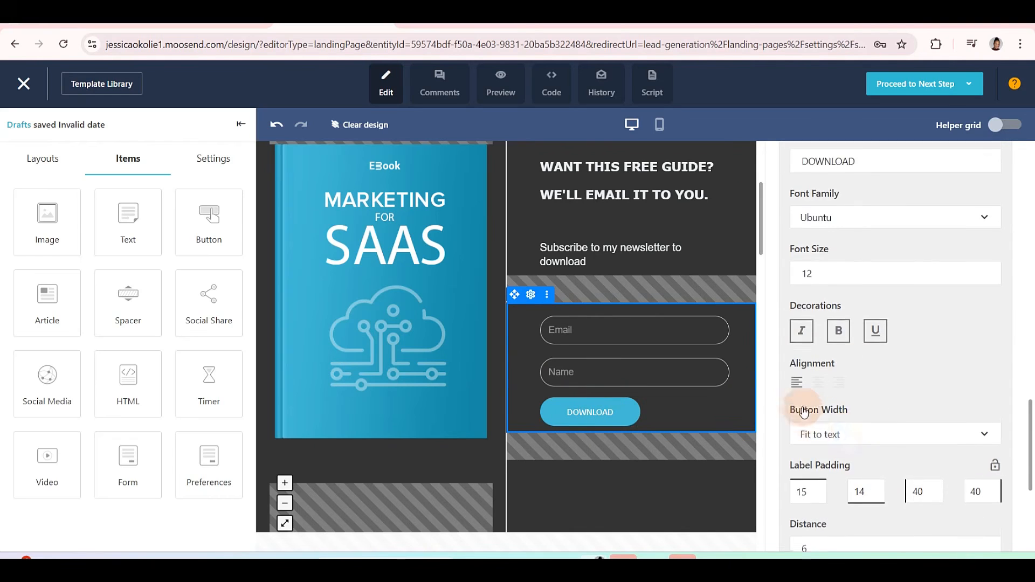
left_click_drag(855, 285, 783, 284)
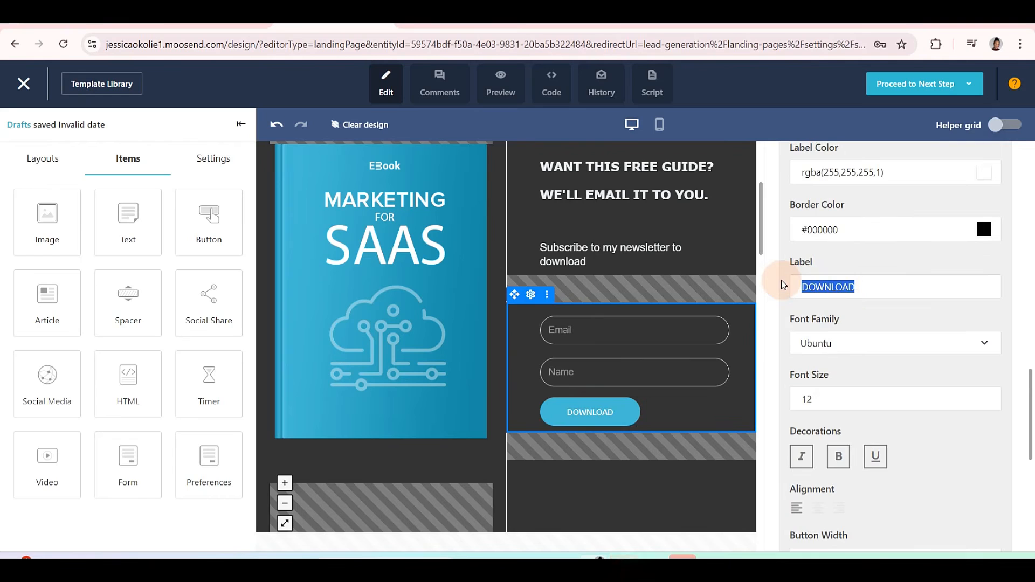
type("Request")
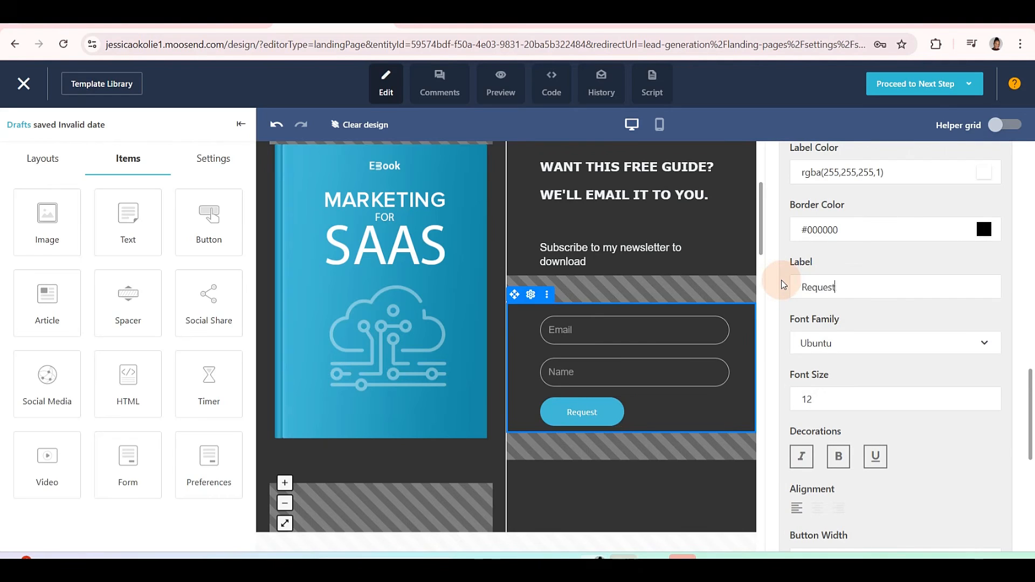
left_click(649, 446)
left_click(350, 207)
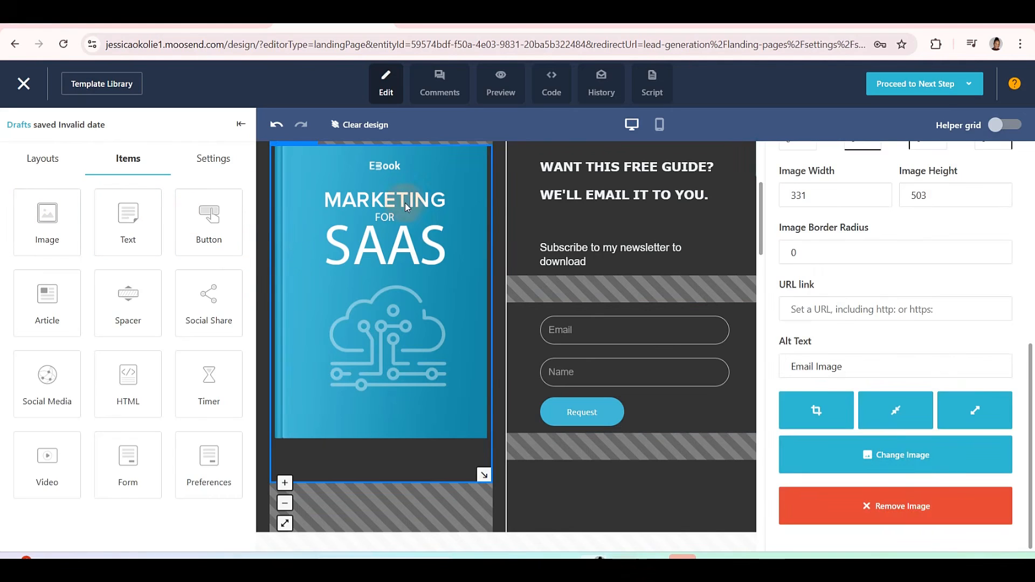
Step: Replace the ebook cover with The Ultimate Cheat Sheet image from Recent Images
scroll(377, 295, "down", 1)
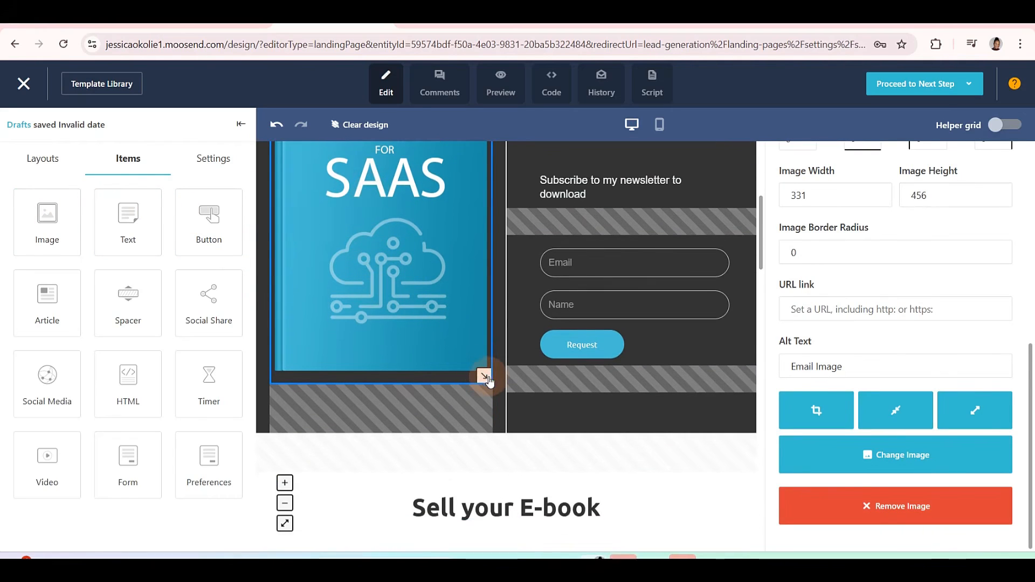
left_click(487, 378)
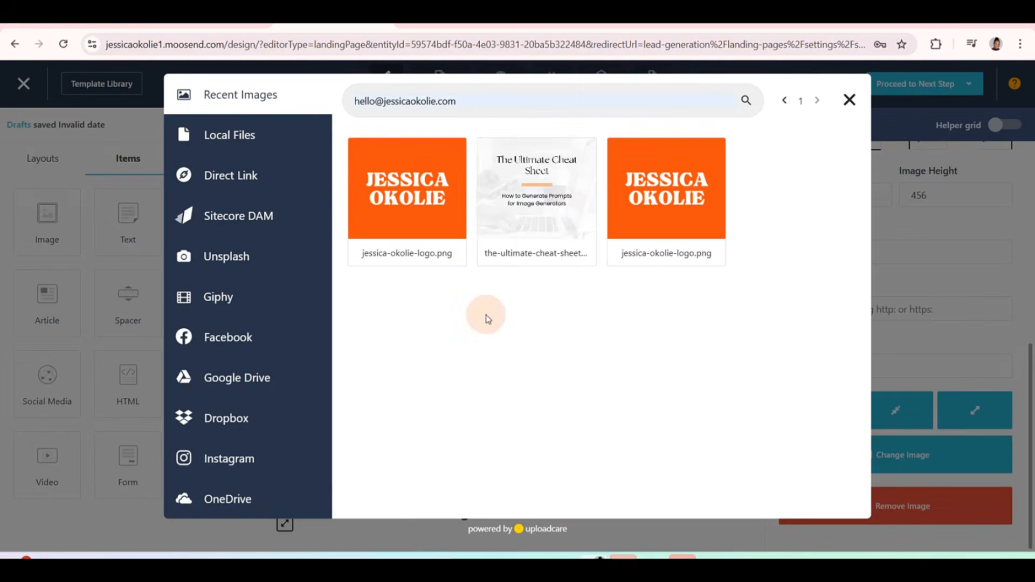
left_click(533, 209)
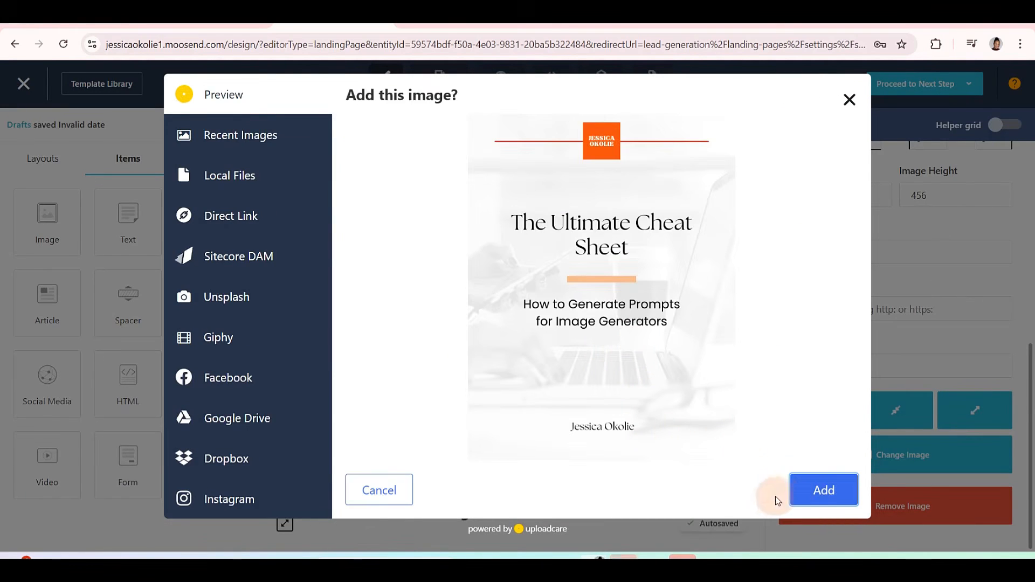
left_click(810, 491)
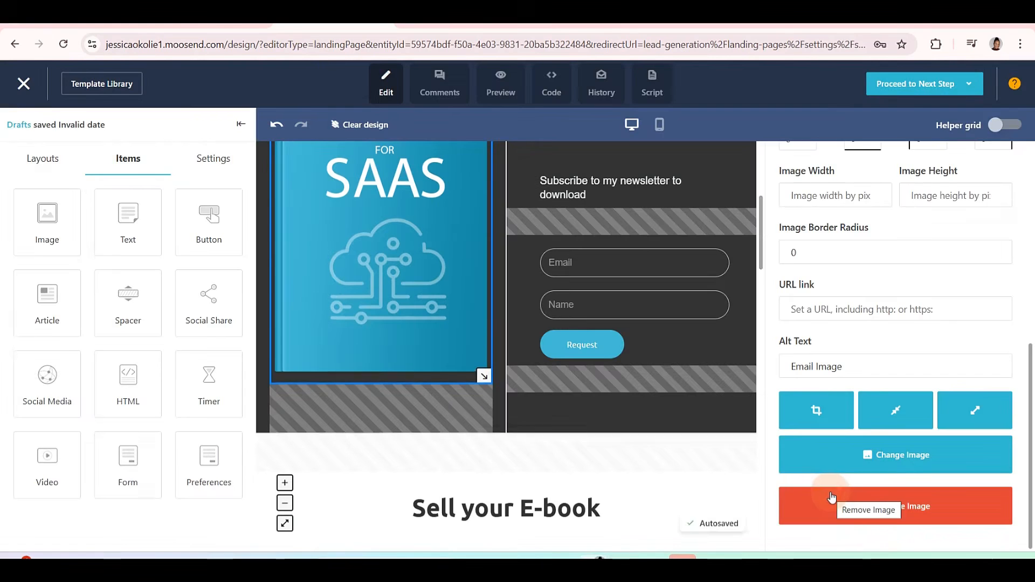
scroll(580, 366, "up", 3)
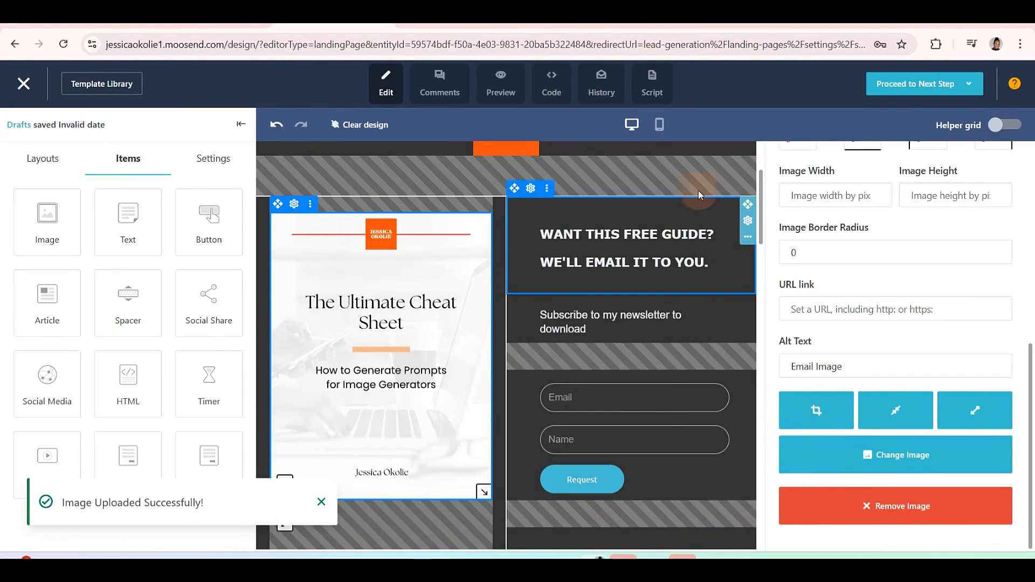
left_click(694, 168)
Step: Delete the Sell your E-book section with its more-actions trash icon
scroll(614, 240, "down", 4)
scroll(619, 244, "up", 4)
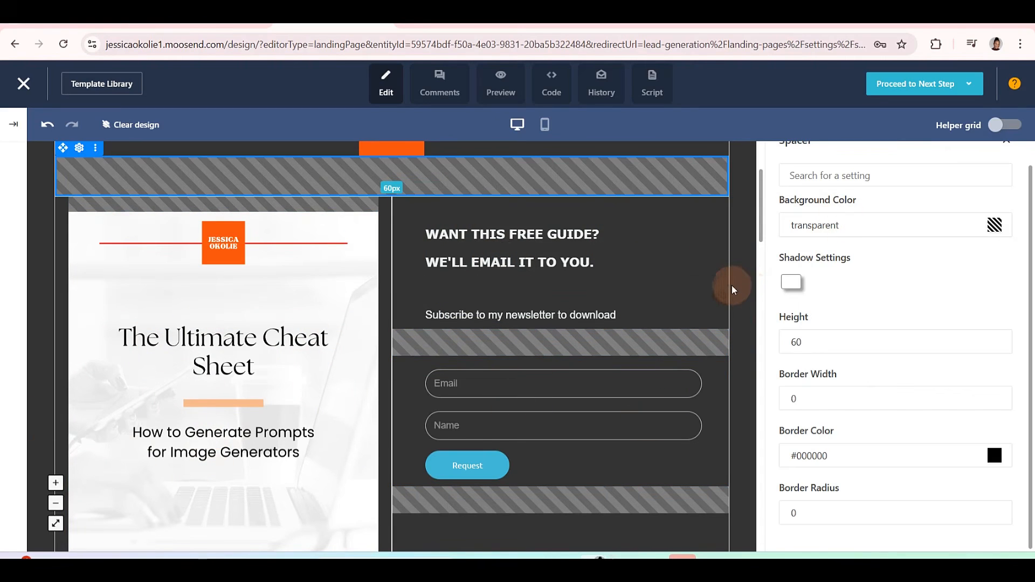
scroll(701, 294, "down", 1)
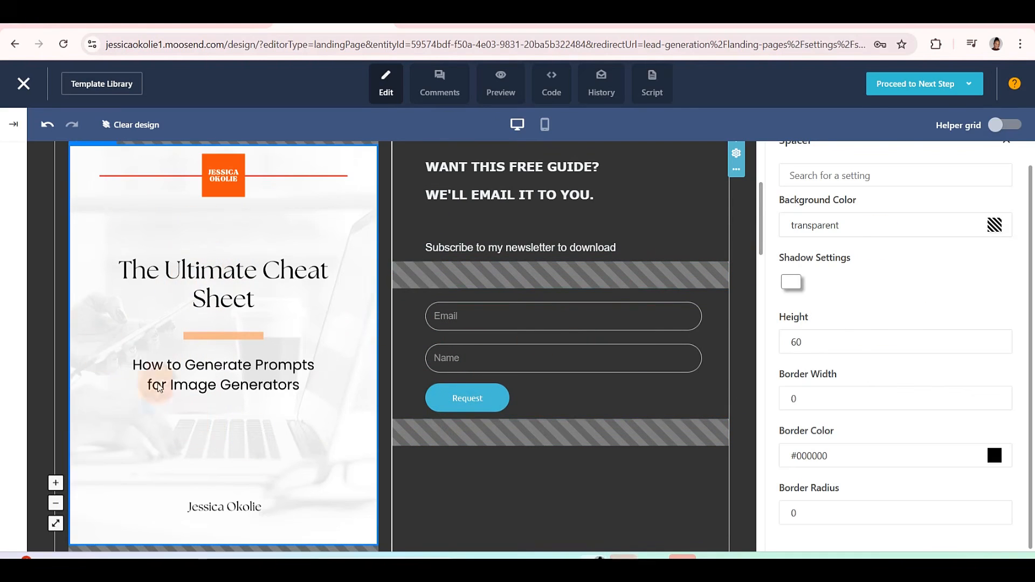
left_click(405, 337)
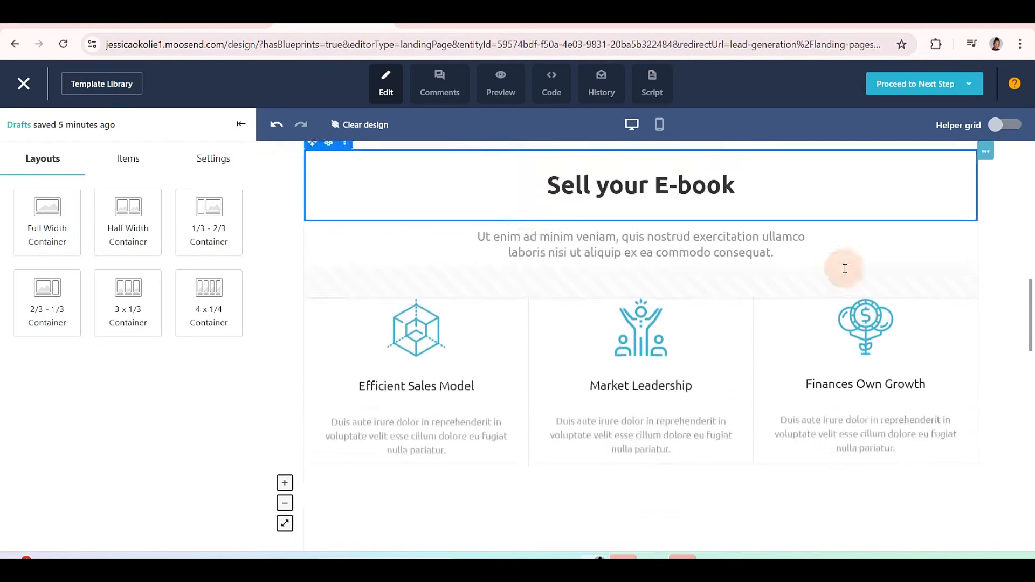
left_click(509, 430)
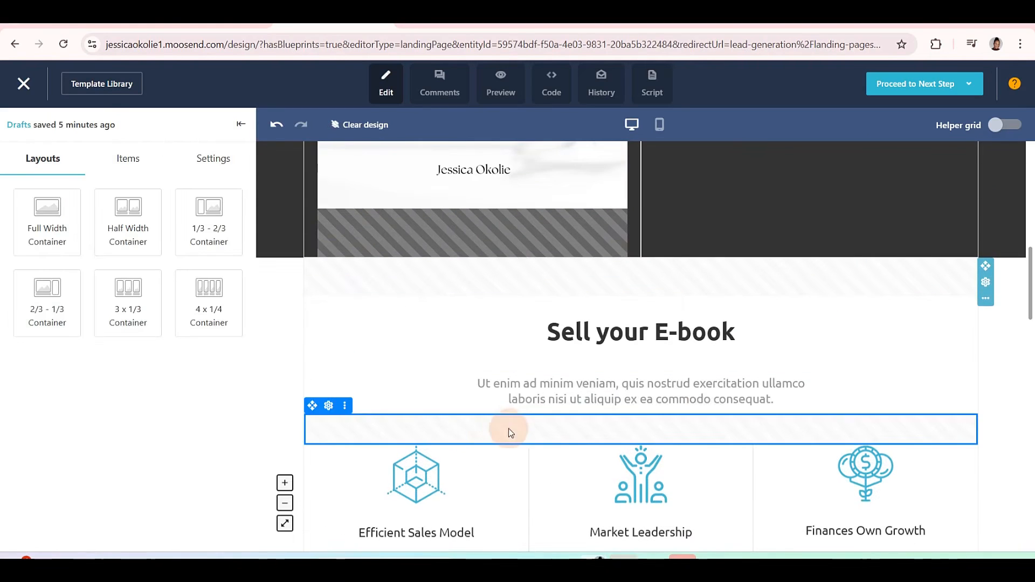
left_click(985, 298)
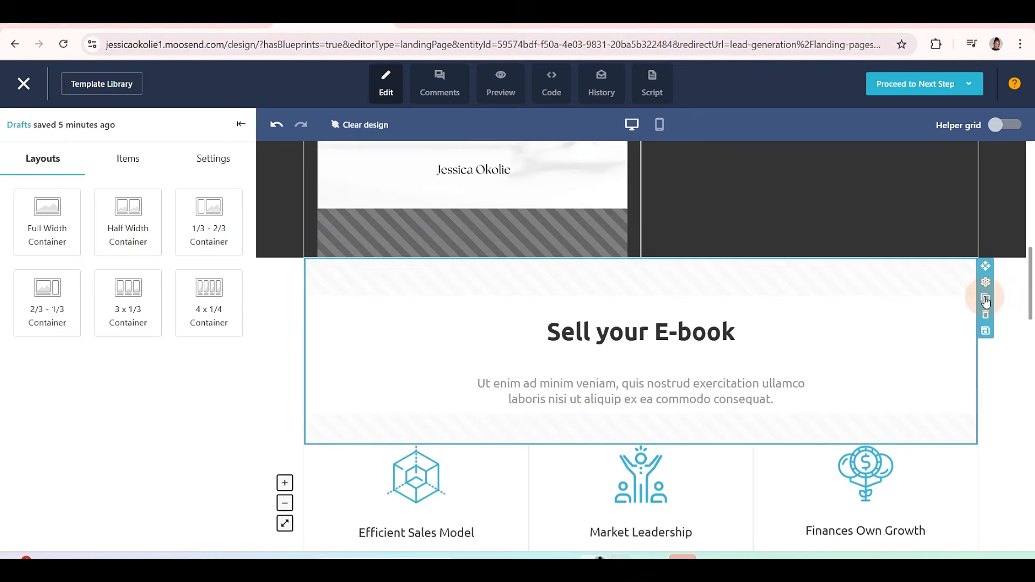
left_click(986, 315)
left_click(493, 312)
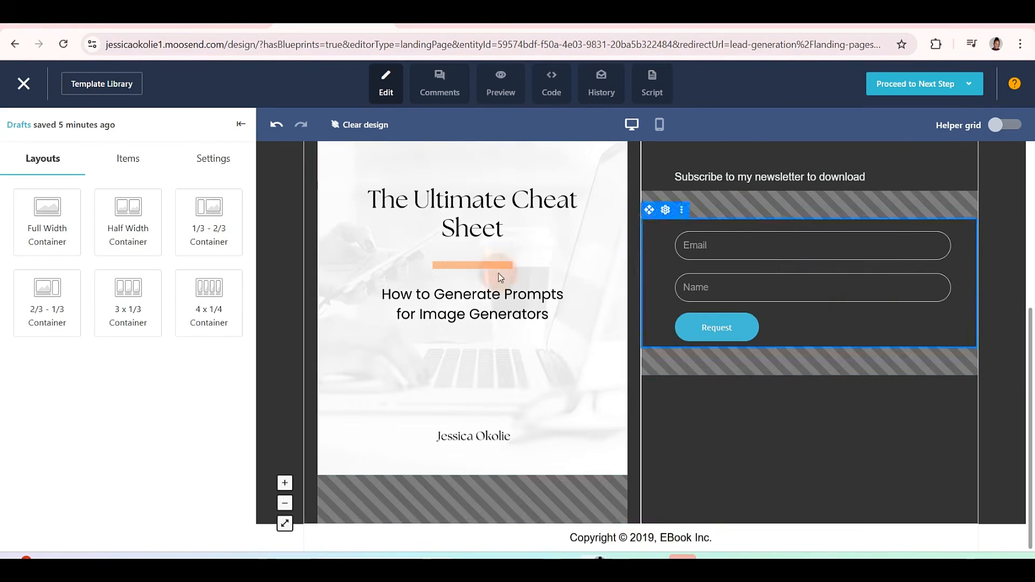
left_click(647, 537)
Step: Change the copyright year in the landing page footer from 2019 to 2025
left_click(738, 538)
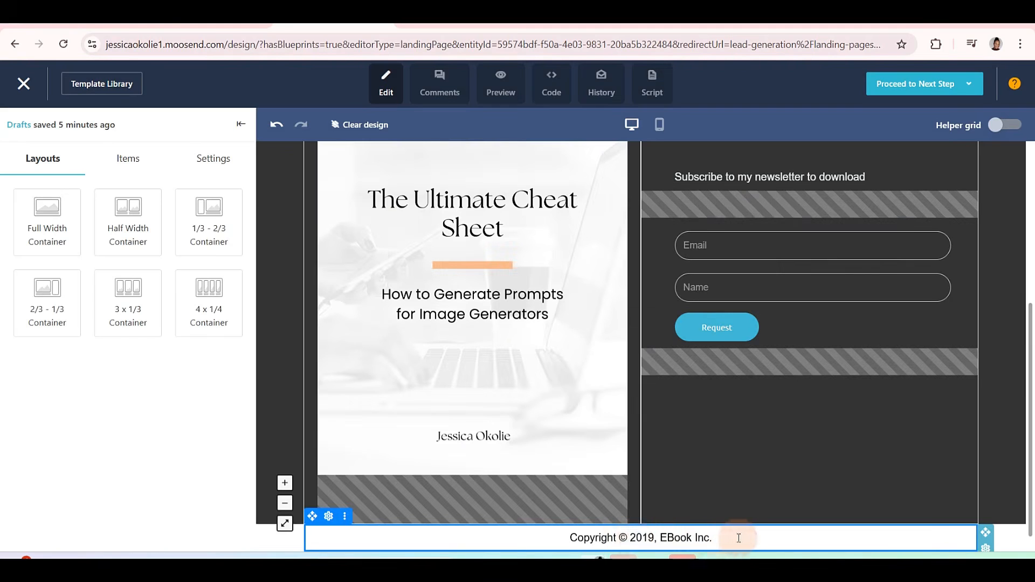
left_click_drag(690, 540, 654, 544)
left_click(518, 515)
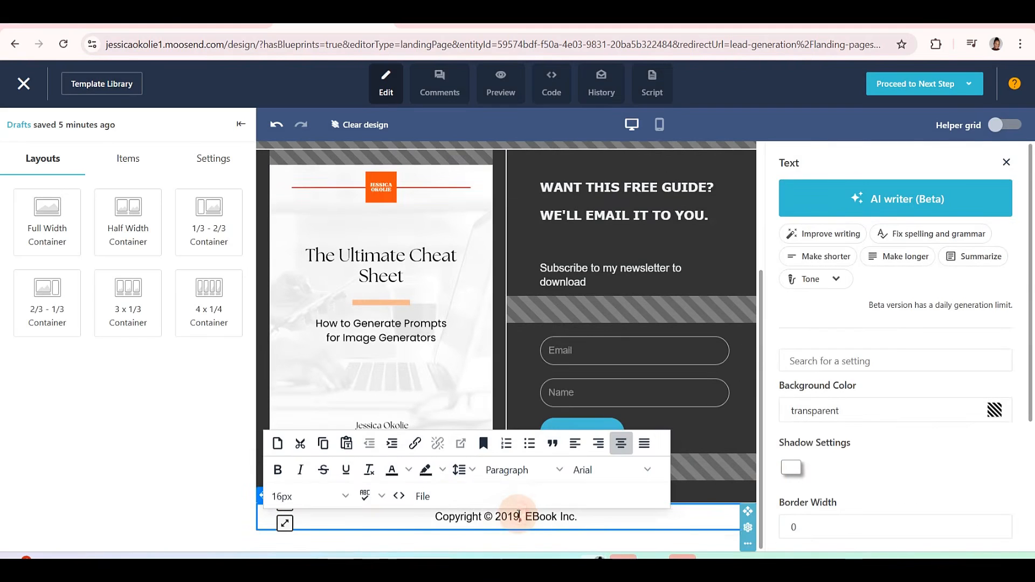
key("BackSpace")
key("BackSpace")
type("25")
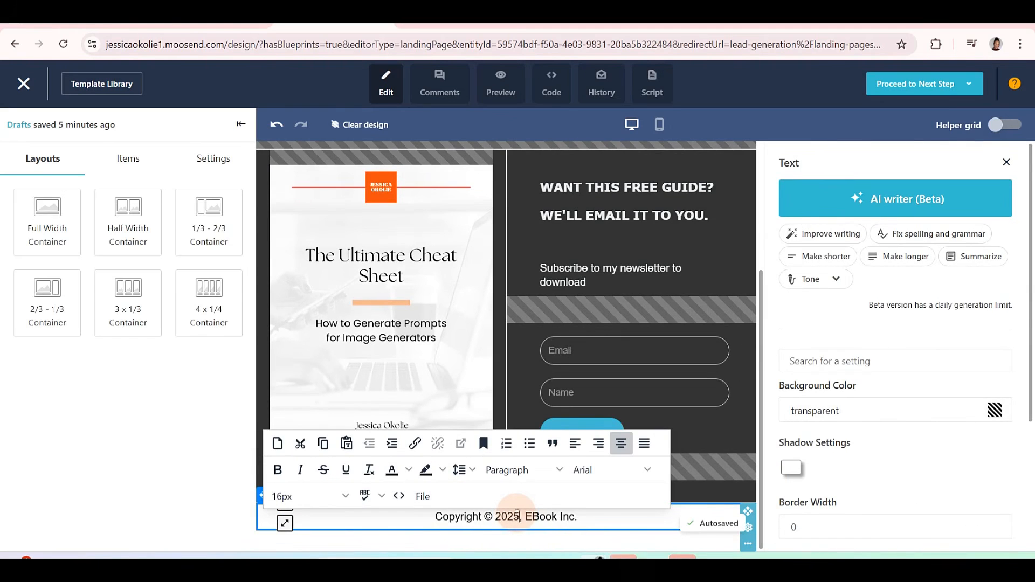
left_click(696, 329)
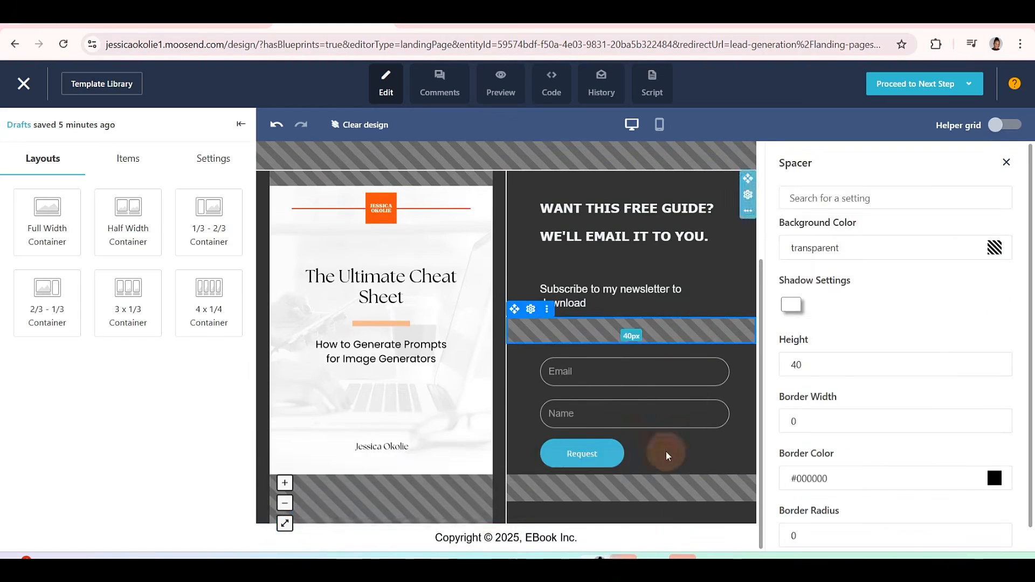
Step: Replace 'EBook Inc.' in the copyright line with the author's website address
left_click(501, 537)
left_click_drag(575, 537, 535, 537)
left_click(602, 351)
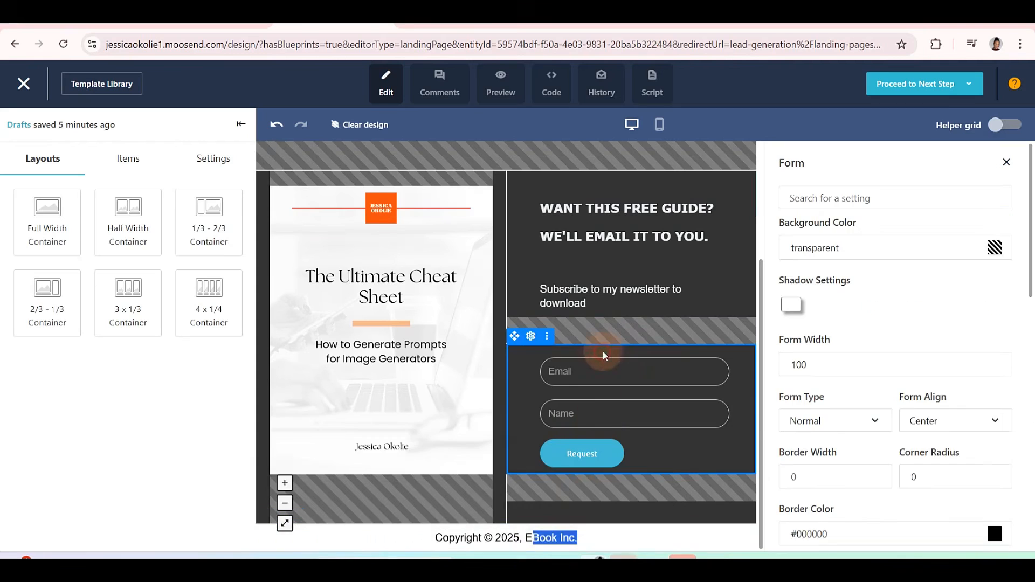
left_click(545, 537)
scroll(899, 341, "down", 1)
left_click(578, 537)
key("BackSpace")
key("BackSpace")
key("BackSpace")
key("BackSpace")
key("BackSpace")
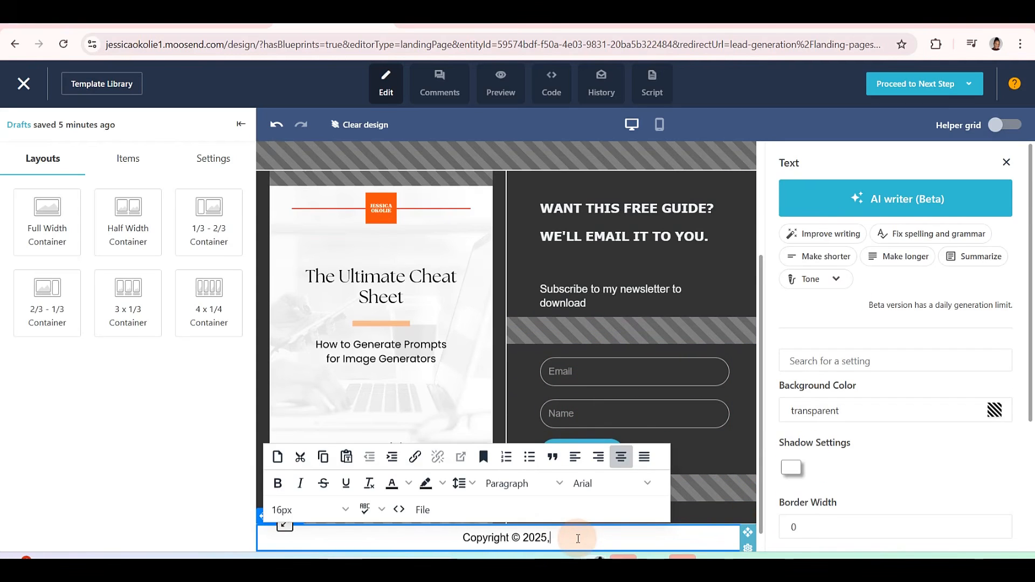
type("Jess")
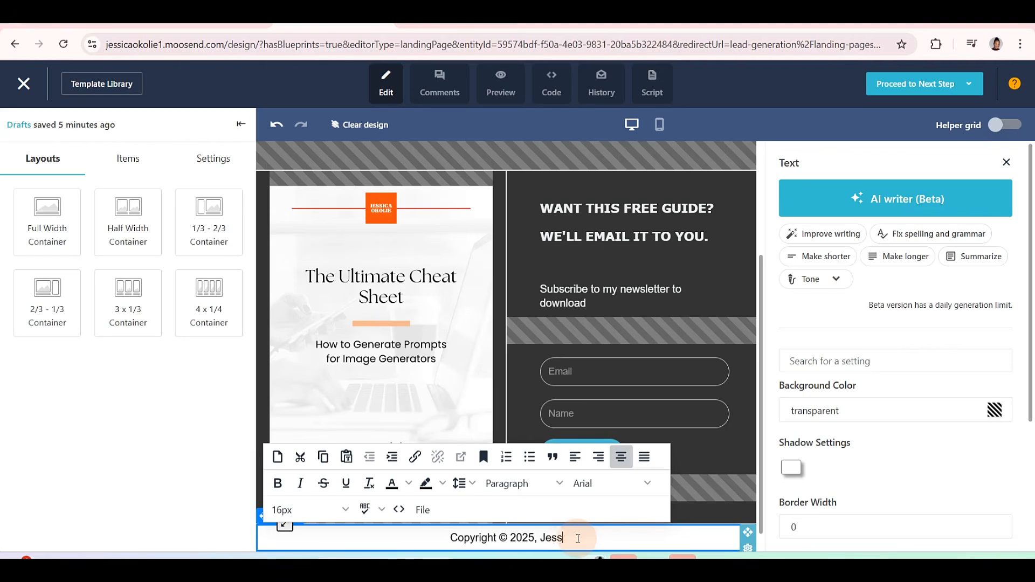
type("icaokolie.com")
left_click(647, 532)
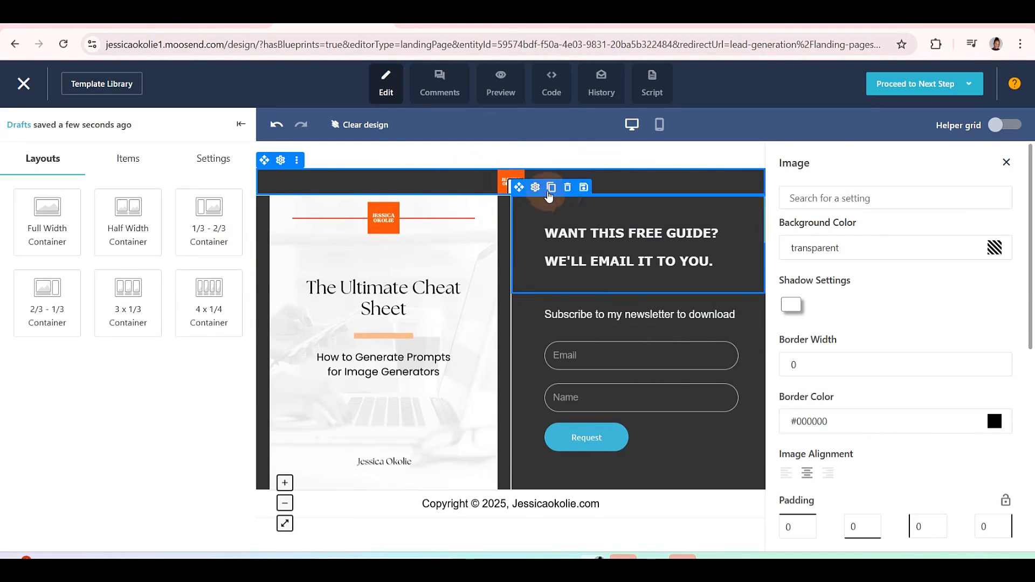
Step: Delete the small logo from the landing page's top row and confirm the removal
left_click(565, 190)
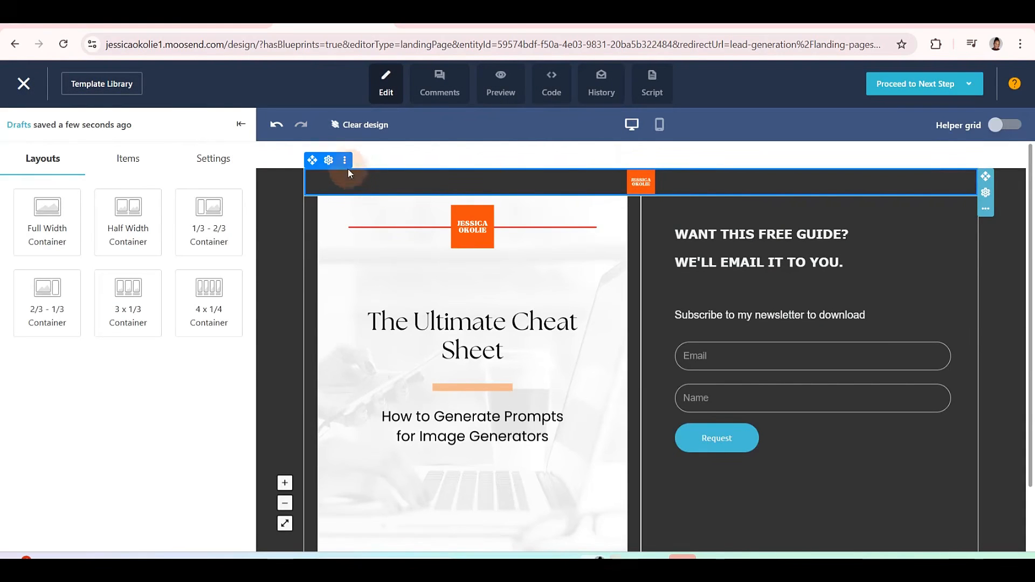
left_click(364, 164)
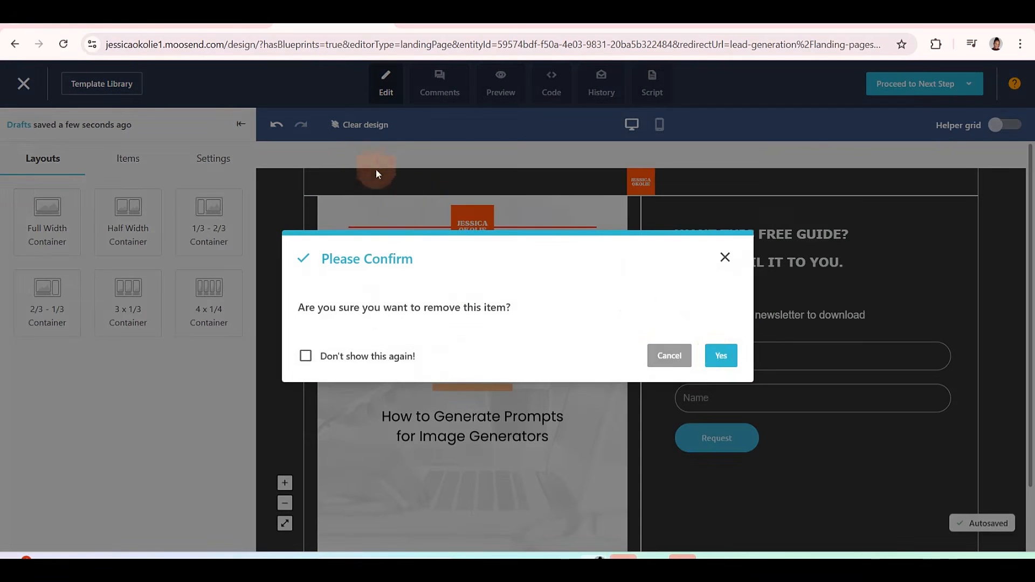
left_click(717, 356)
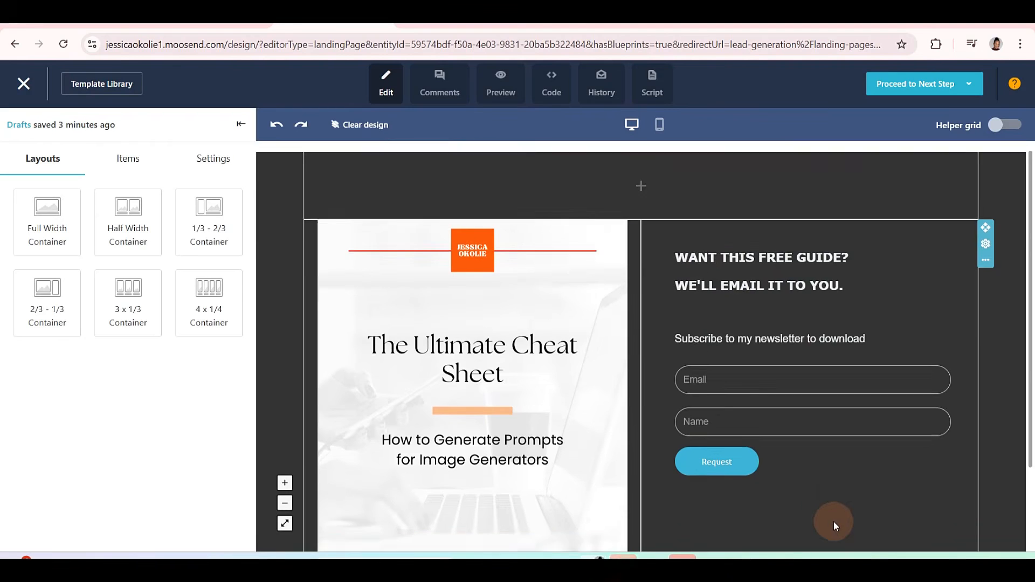
scroll(833, 521, "down", 2)
mouse_move(927, 81)
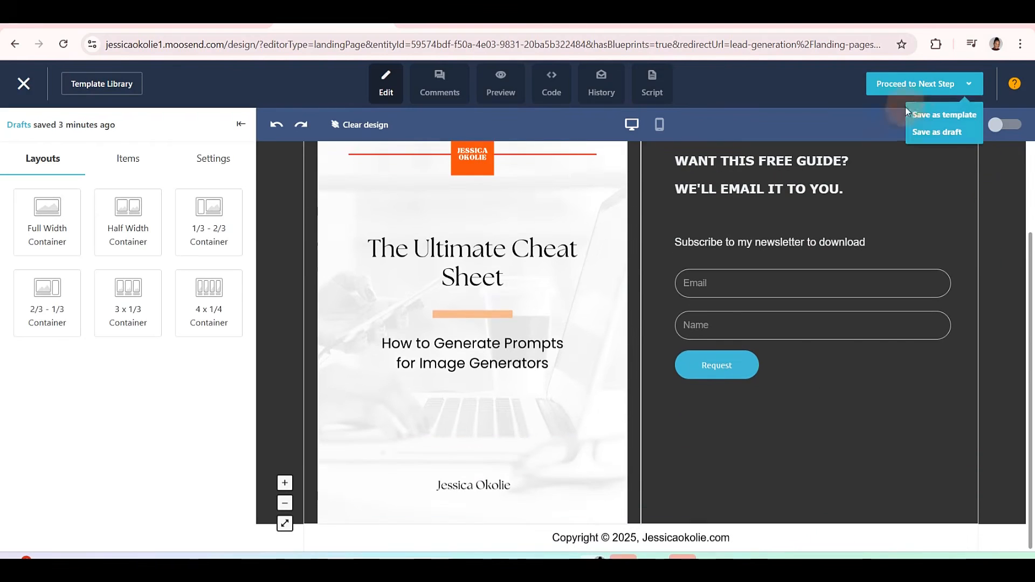
Step: Save the landing page design and move on to the Share on Social Media step
left_click(924, 82)
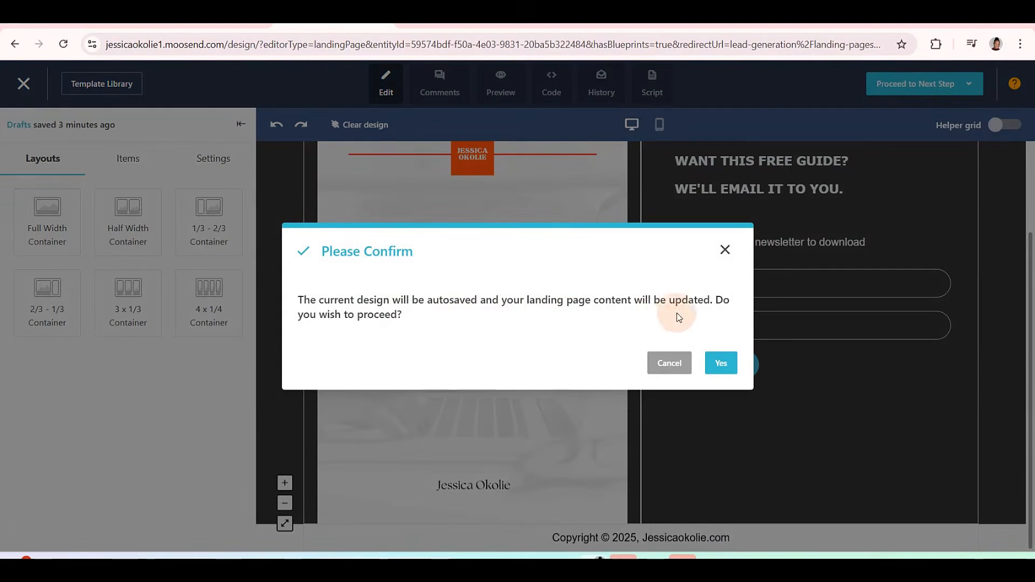
left_click(731, 375)
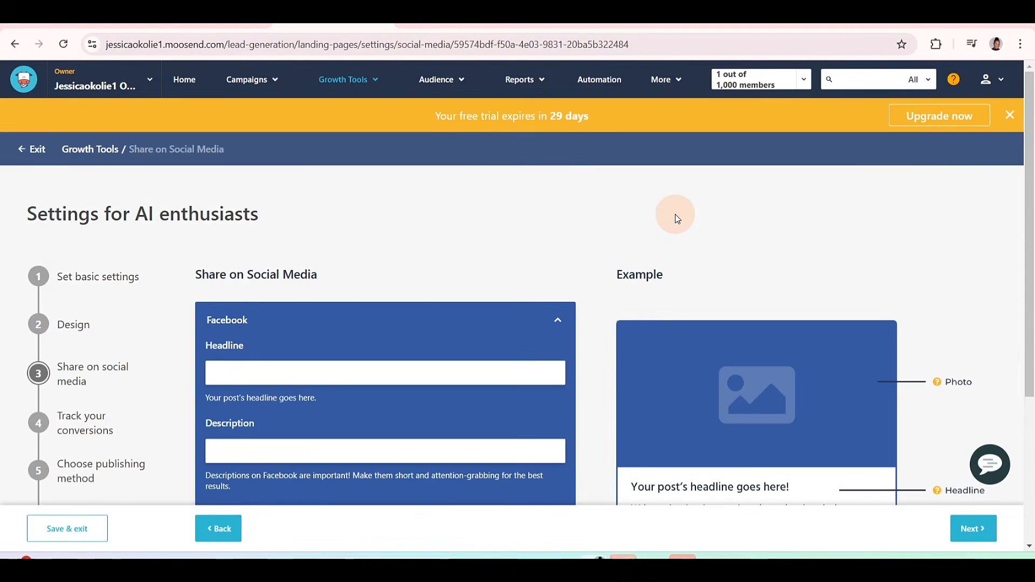
Step: Paste the Facebook headline 'Unlock the Power of Perfect Prompts!' and the subscribe-and-download description
scroll(595, 380, "down", 3)
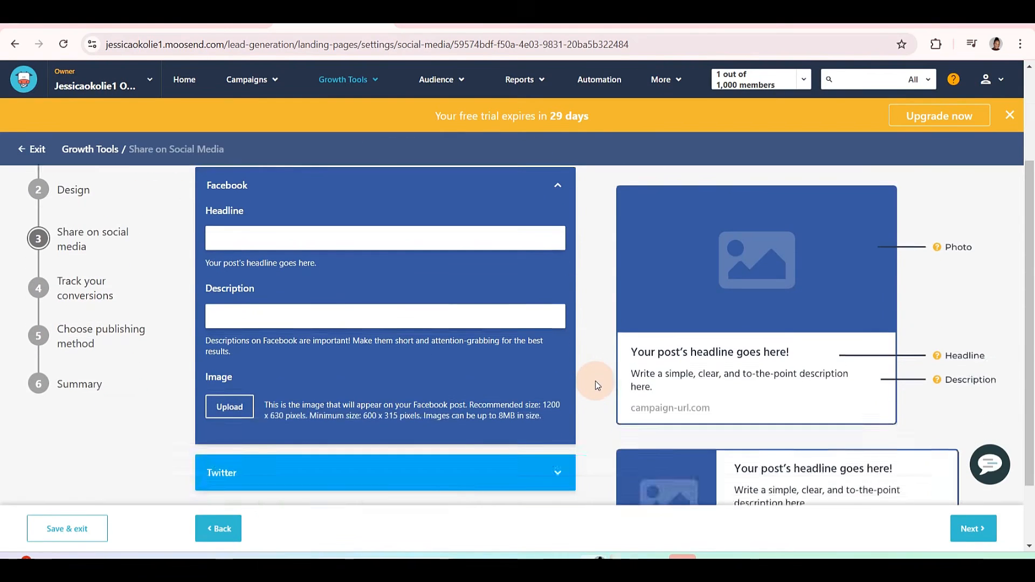
scroll(575, 404, "up", 3)
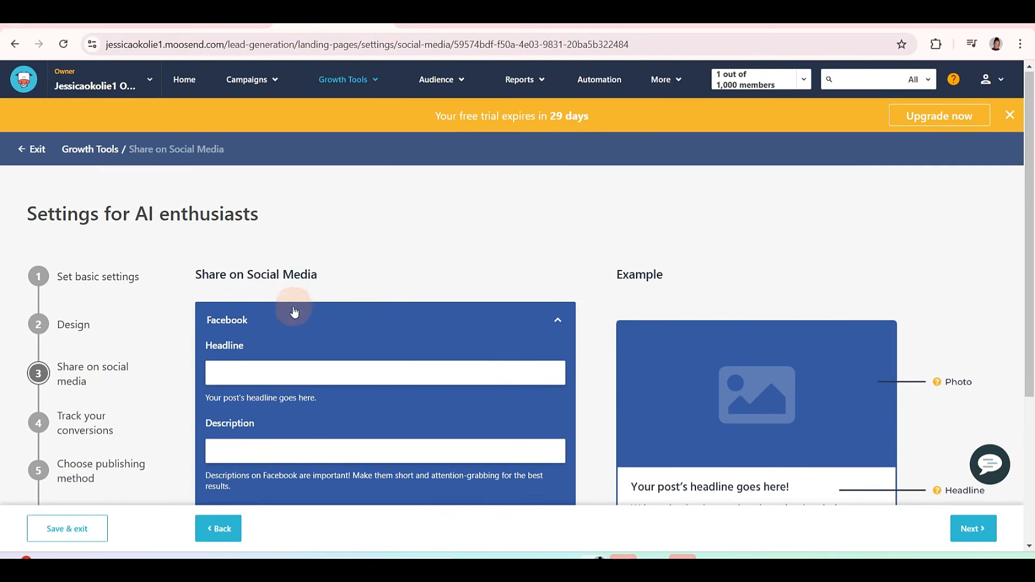
scroll(286, 311, "down", 1)
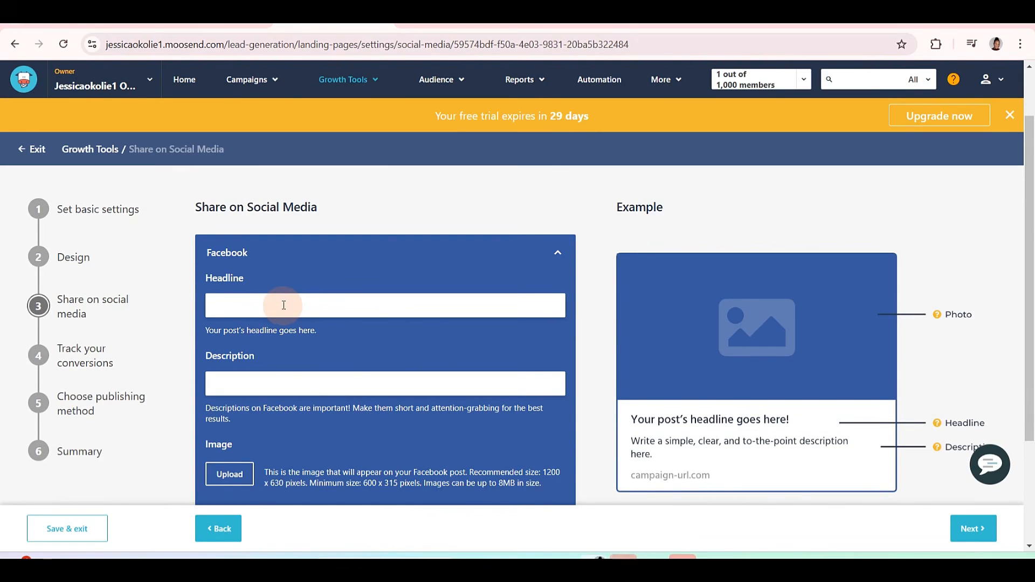
left_click(245, 306)
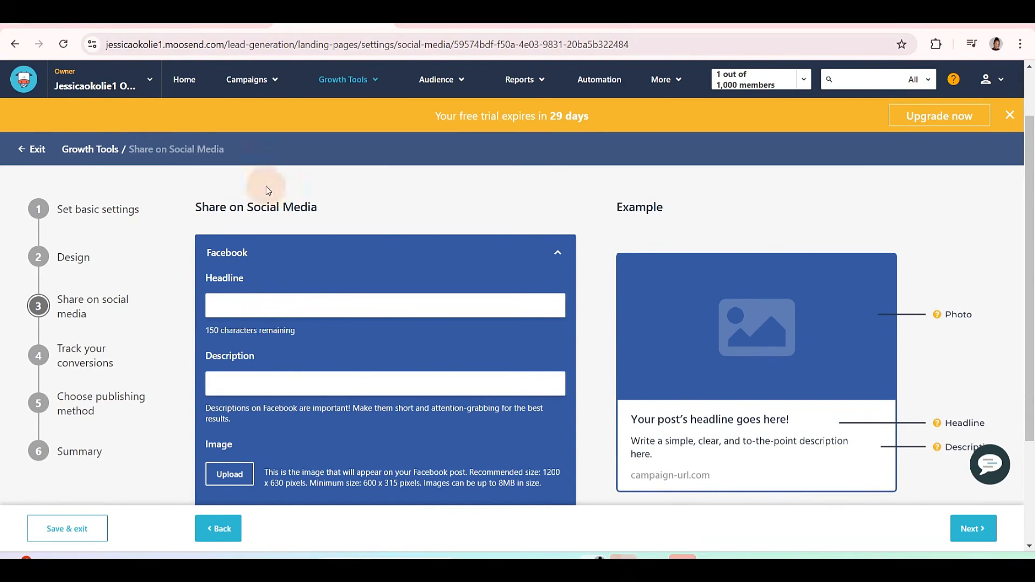
scroll(787, 203, "down", 2)
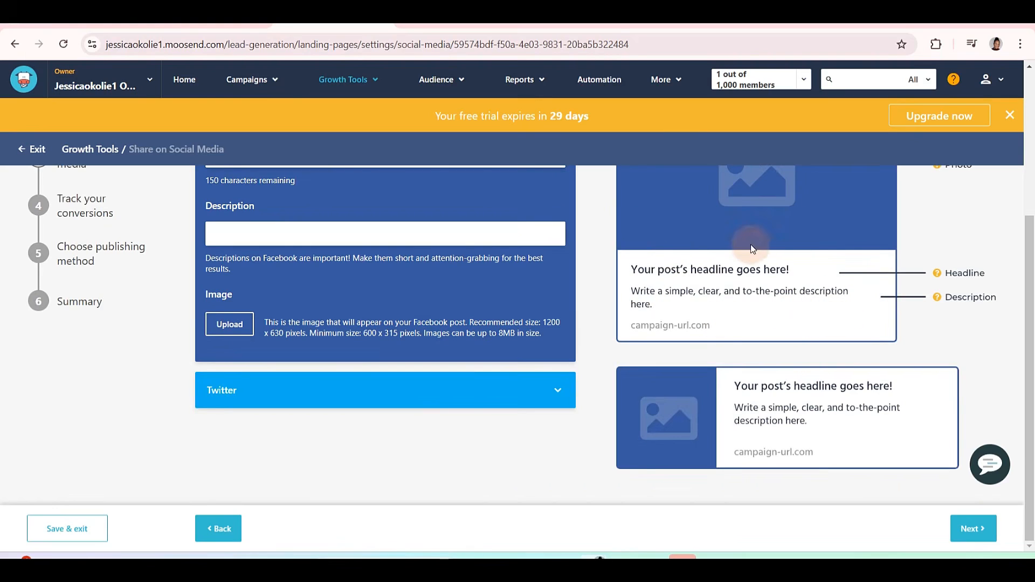
scroll(884, 325, "up", 1)
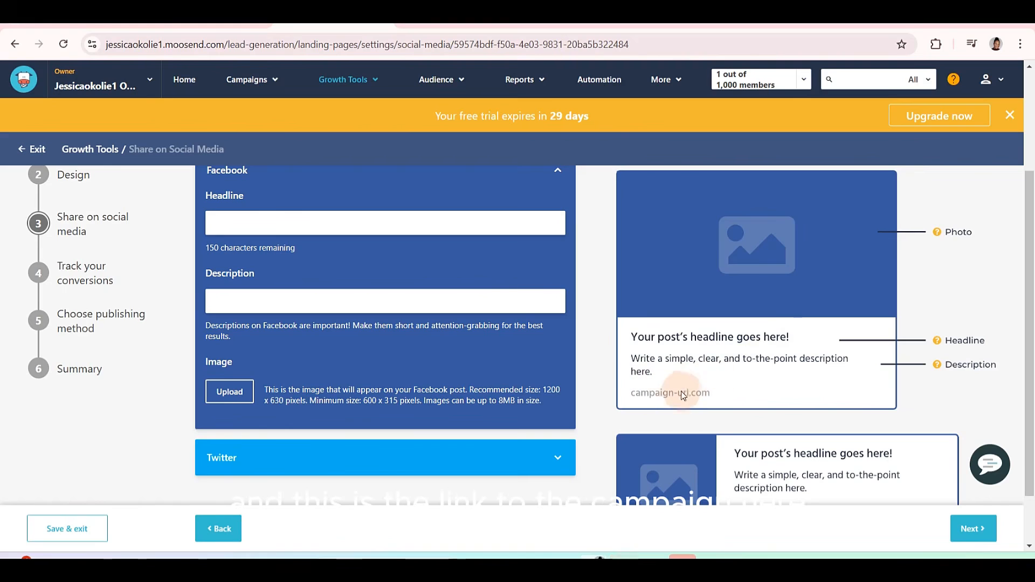
left_click(242, 222)
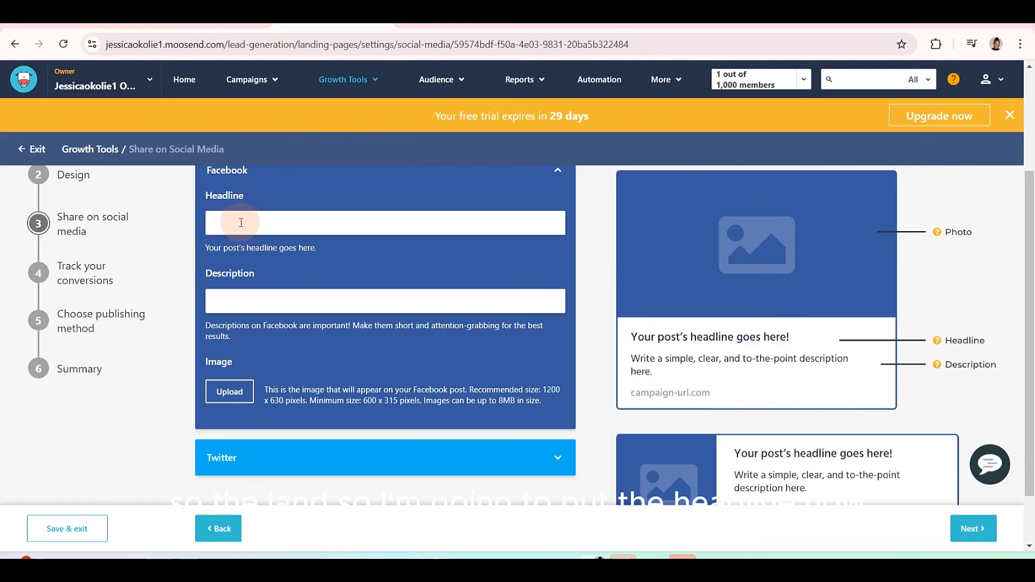
type("Unlock the Power of Perfect Prompts!")
left_click(229, 301)
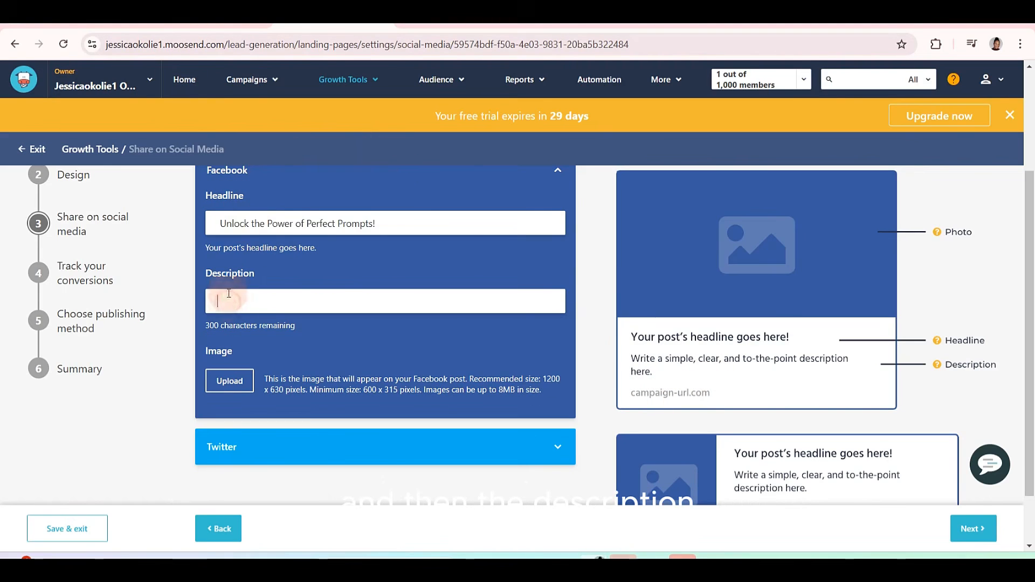
key("ctrl+v")
scroll(262, 397, "down", 2)
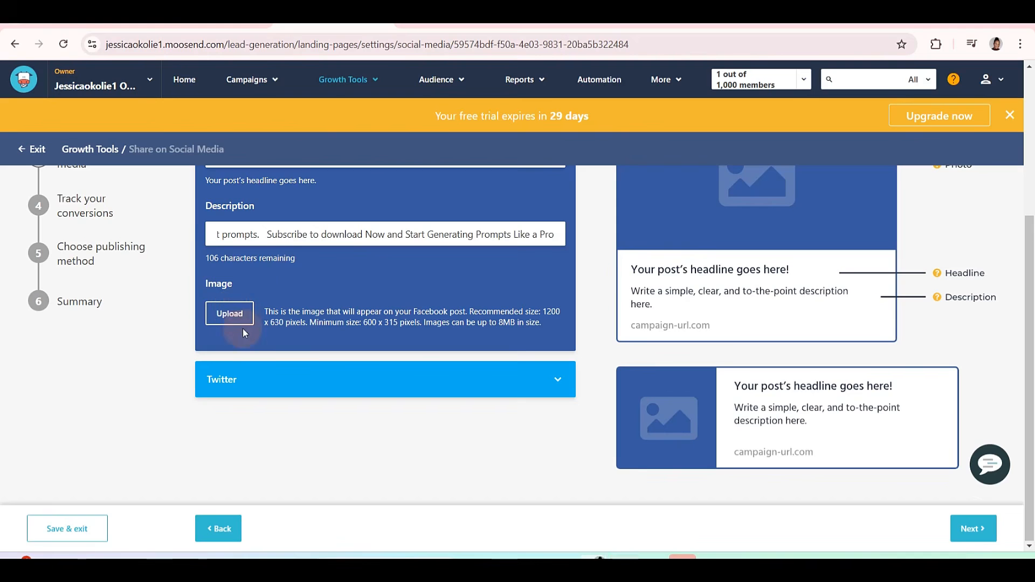
Step: Expand the Twitter share settings, then continue to Track your Conversions
left_click(549, 393)
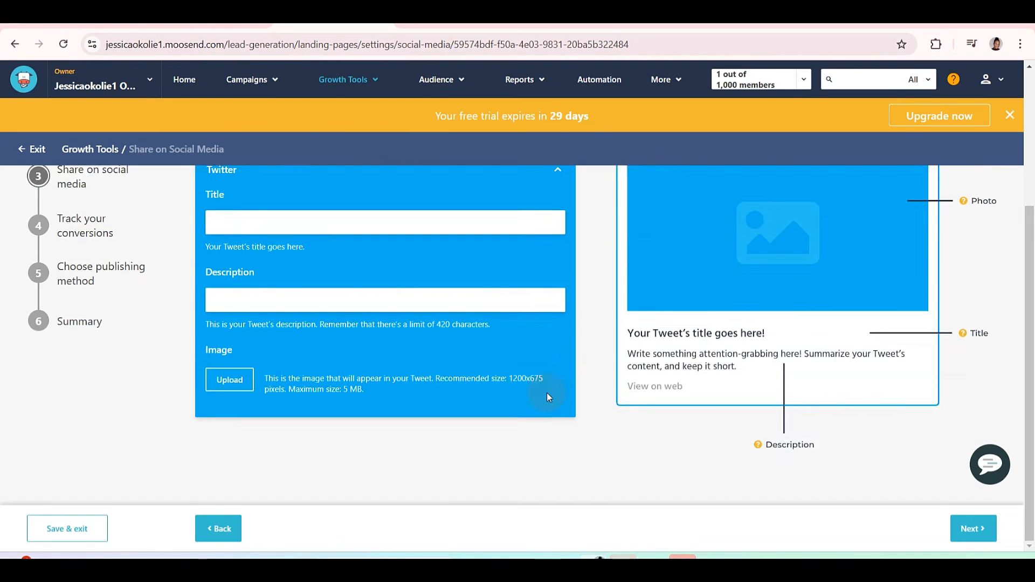
scroll(547, 395, "up", 3)
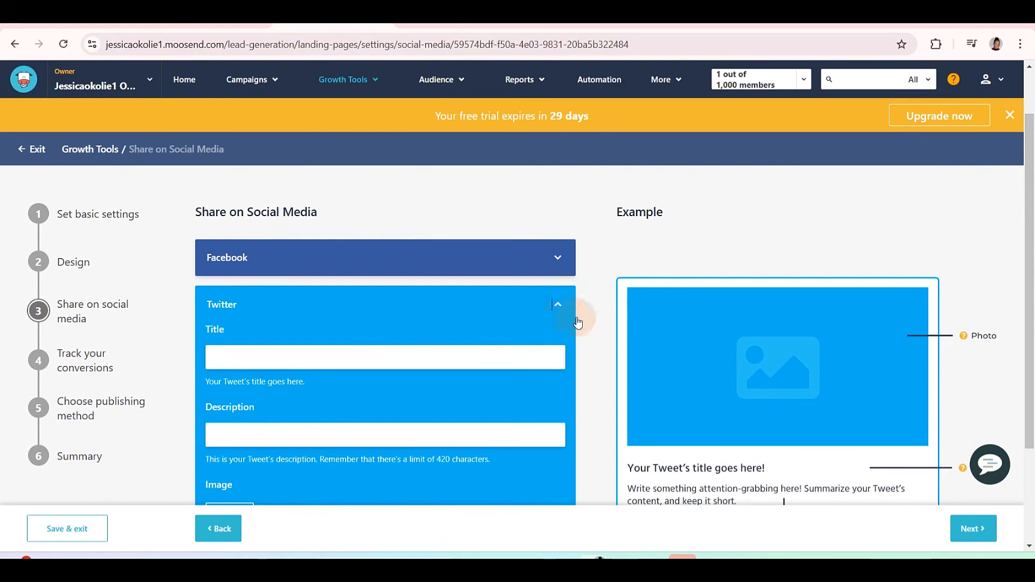
left_click(973, 528)
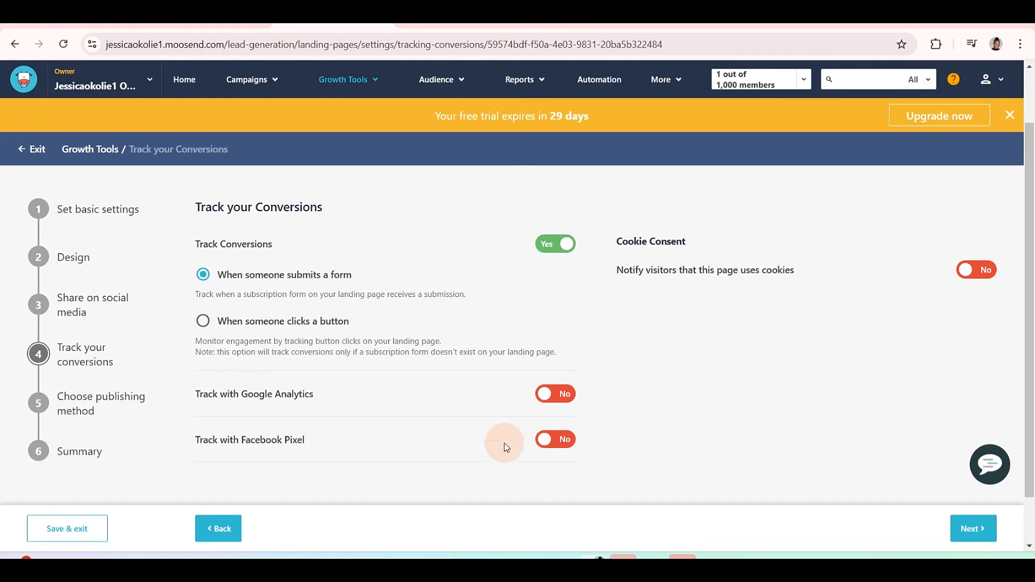
Step: Advance through Choose Publishing Method and Summary, then publish the AI enthusiasts landing page
scroll(498, 447, "down", 1)
left_click(961, 529)
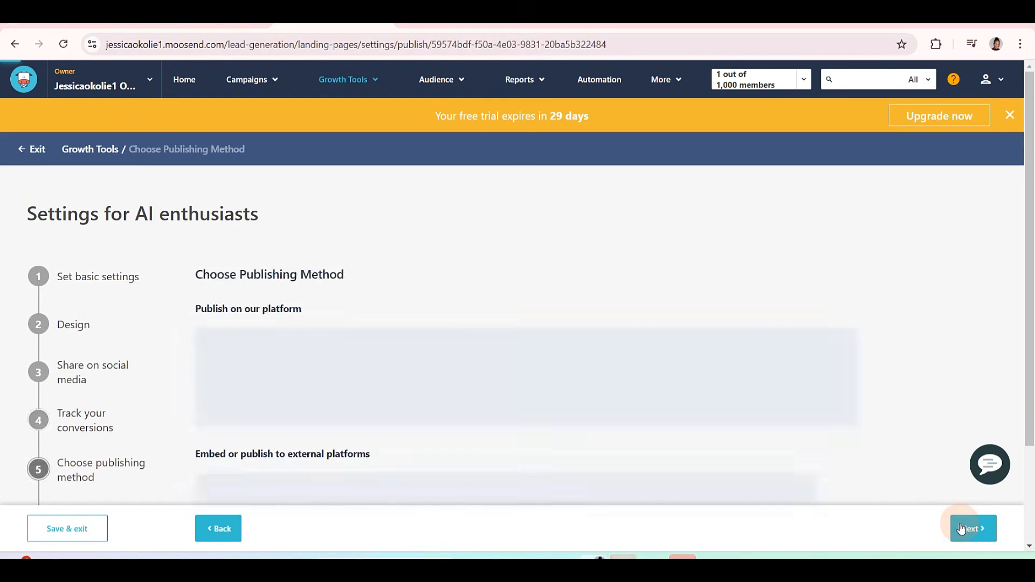
scroll(808, 280, "down", 2)
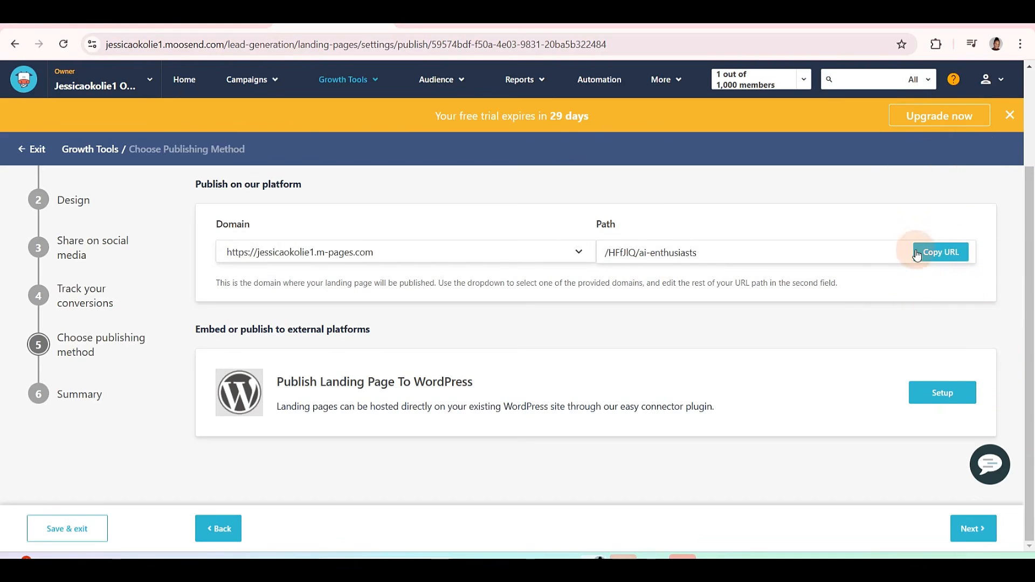
left_click(970, 528)
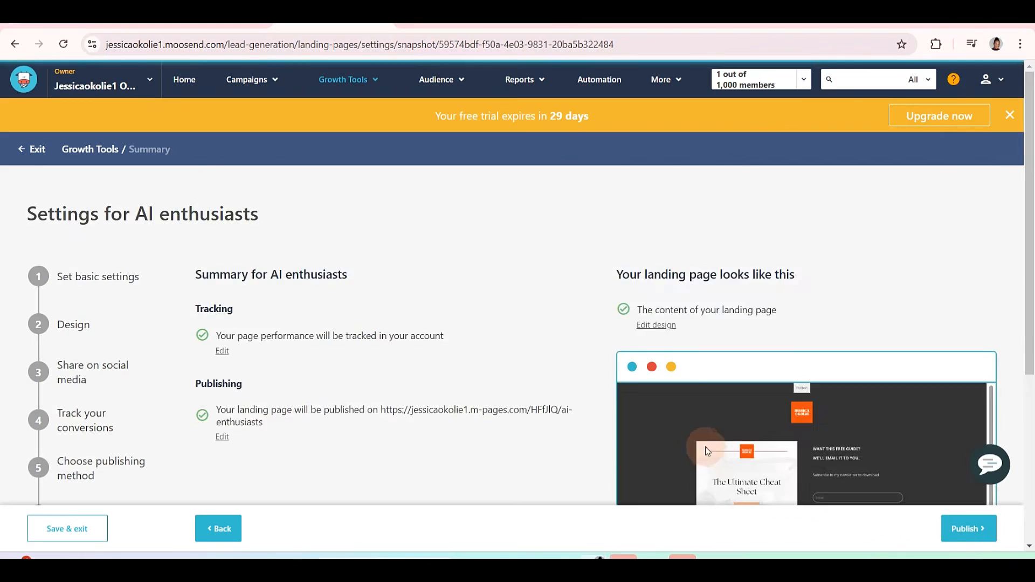
scroll(785, 383, "down", 2)
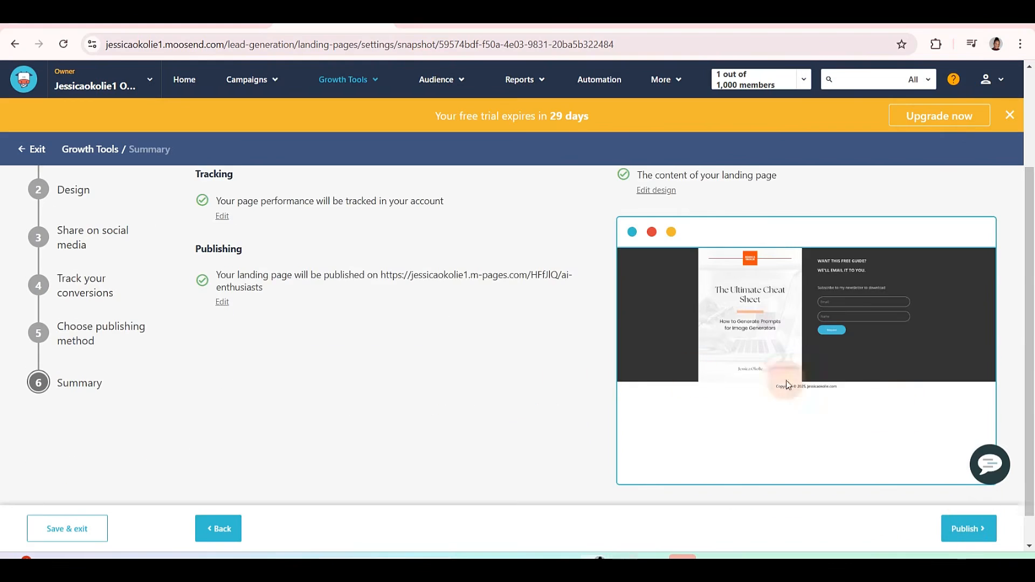
left_click(968, 530)
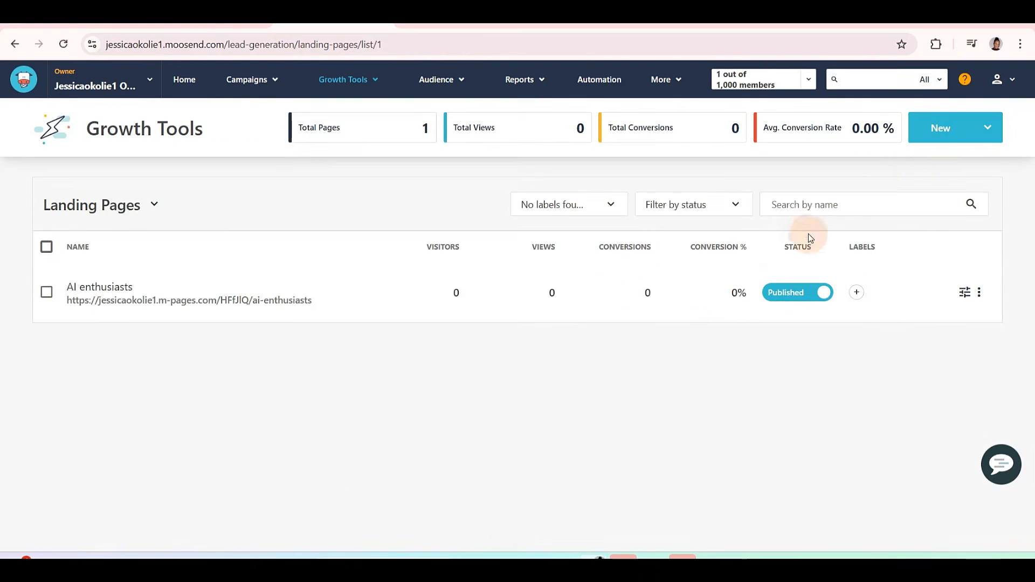
Step: Check the New menu's Landing Page option, then go to the empty Automations page
left_click(940, 133)
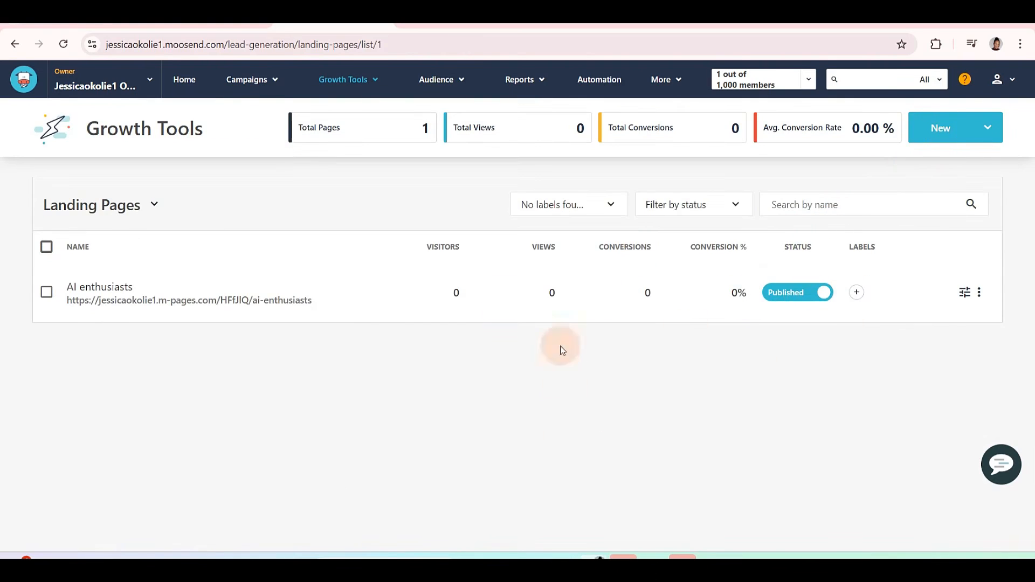
mouse_move(964, 144)
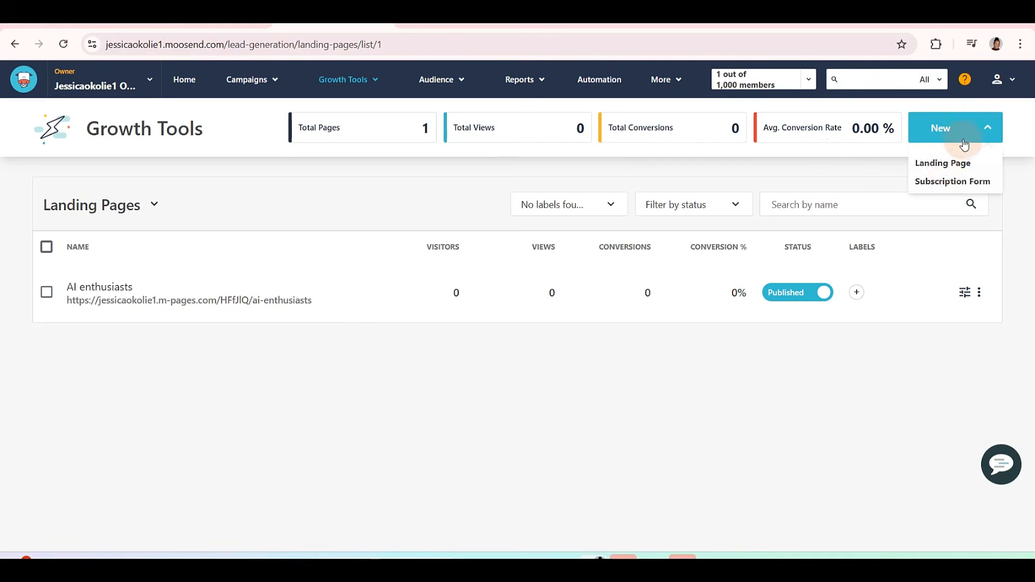
left_click(938, 169)
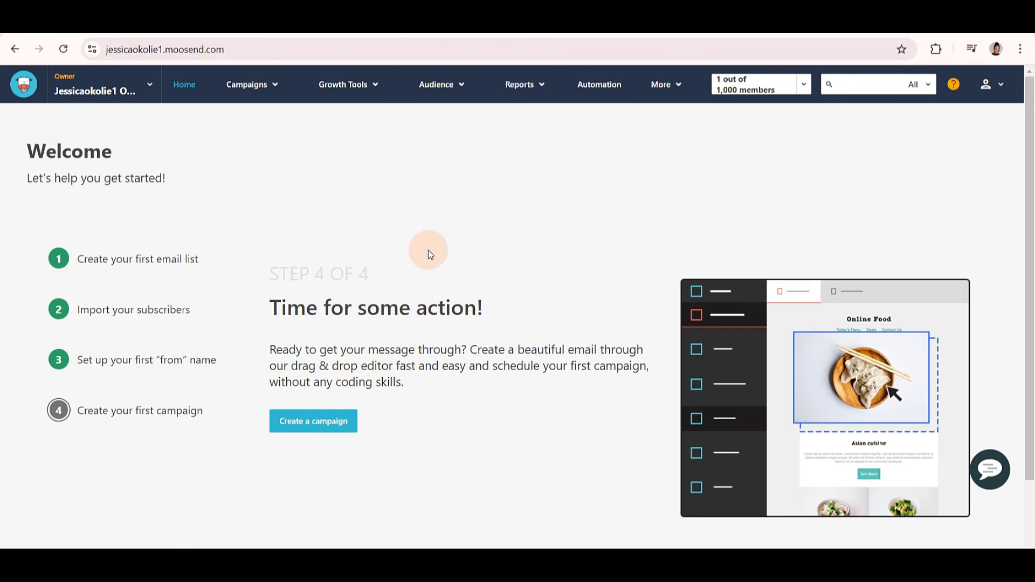
left_click(606, 90)
scroll(651, 455, "down", 3)
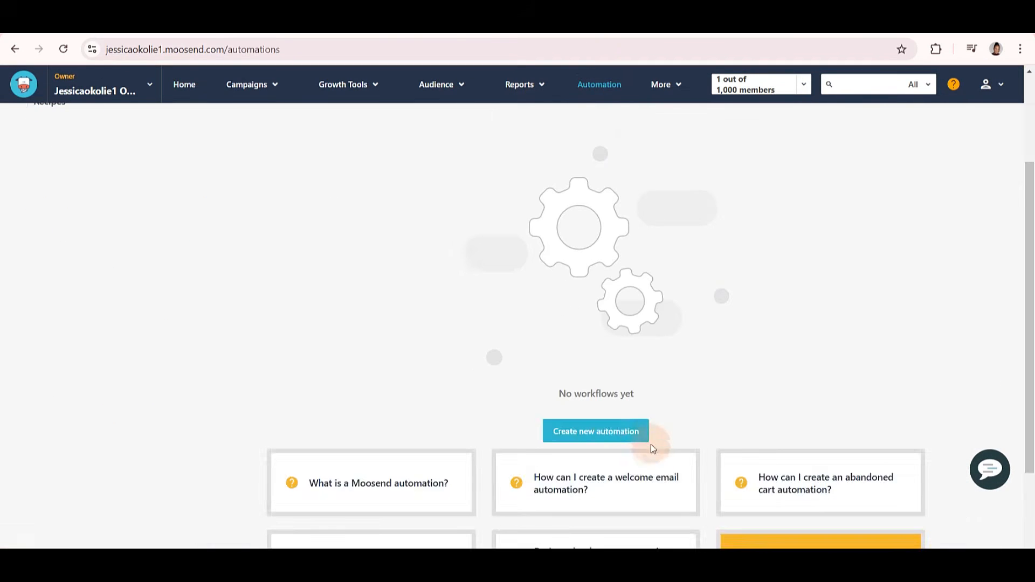
Step: Create an automation triggered by subscribing to the AI enthusiast Newsletter list and save the trigger
left_click(612, 430)
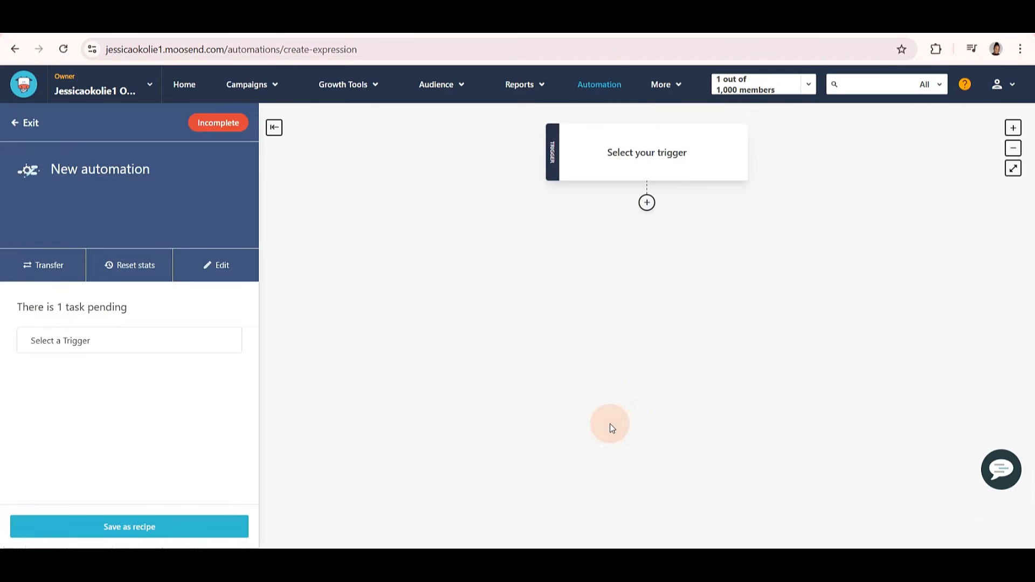
left_click(633, 157)
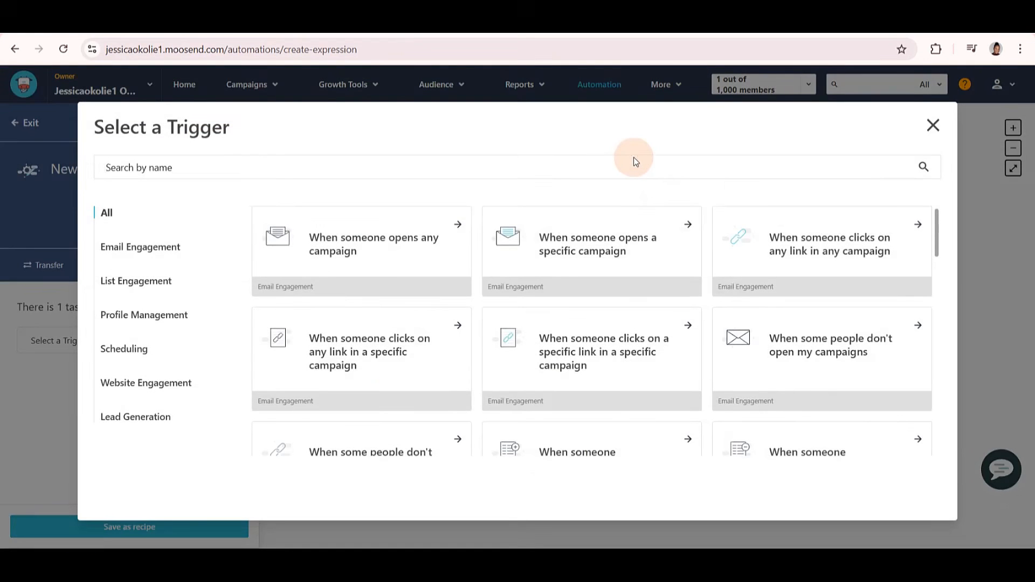
scroll(374, 316, "down", 6)
scroll(370, 312, "down", 3)
scroll(377, 269, "up", 3)
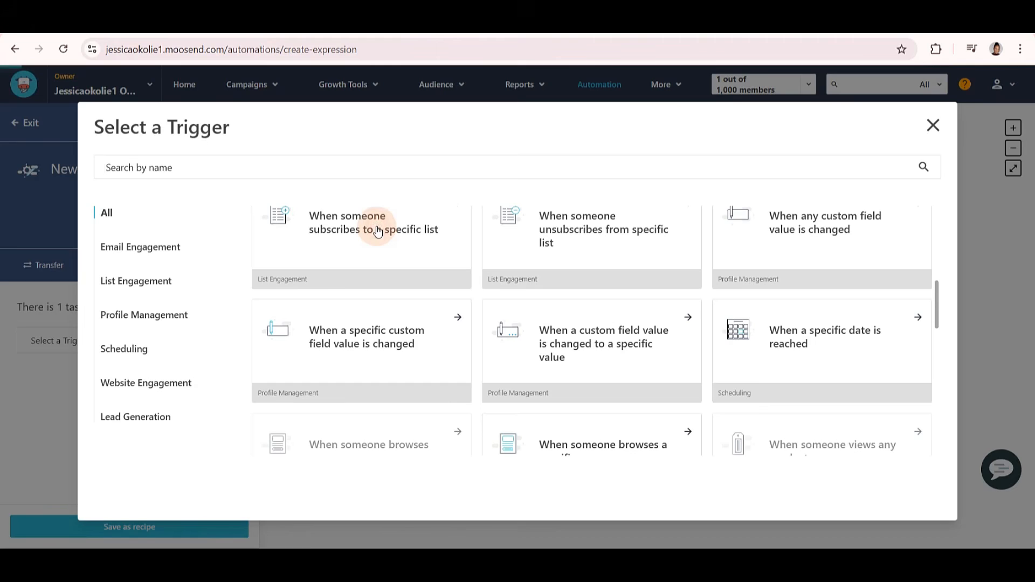
left_click(378, 231)
left_click(301, 299)
left_click(304, 329)
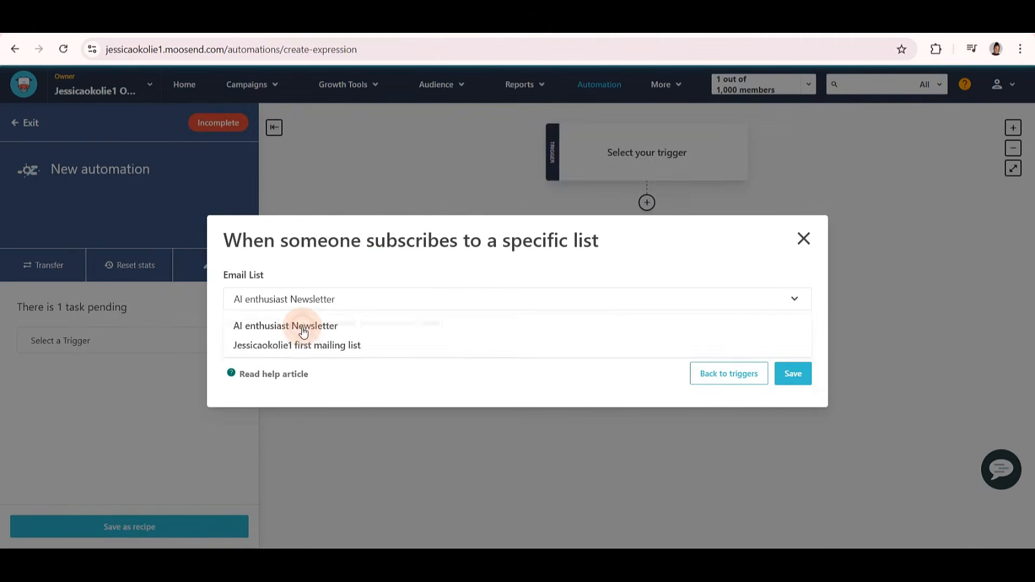
left_click(793, 374)
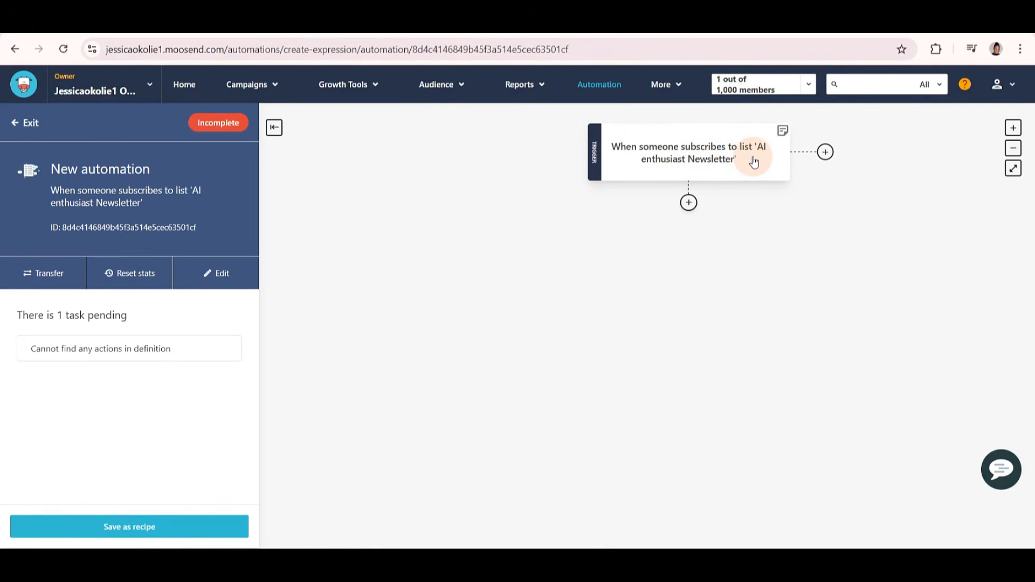
left_click(688, 203)
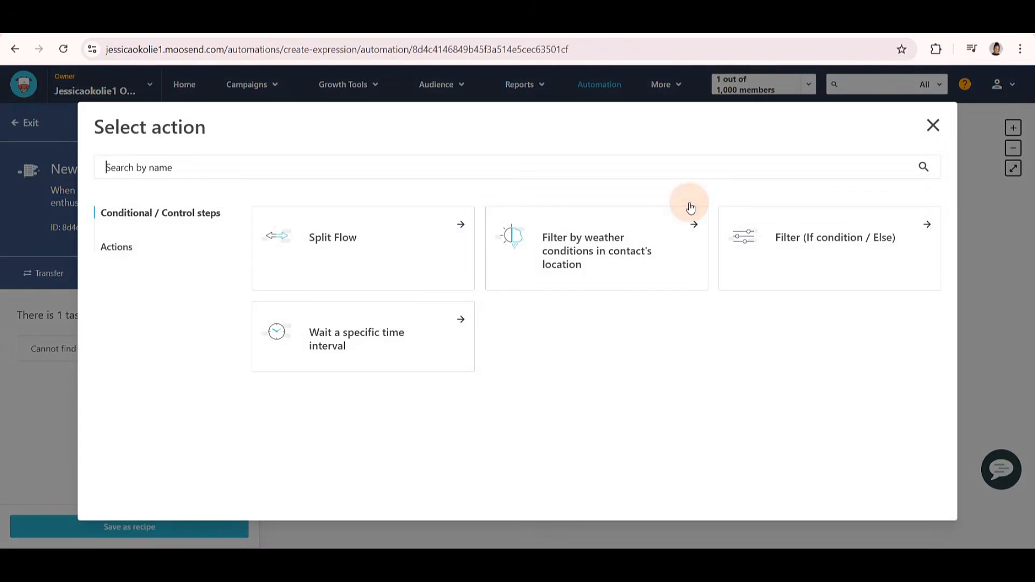
Step: Add a send-email action with subject 'Welcome to AI Enthusiasts newsletter', pick the sender, and choose Campaign editor
left_click(119, 251)
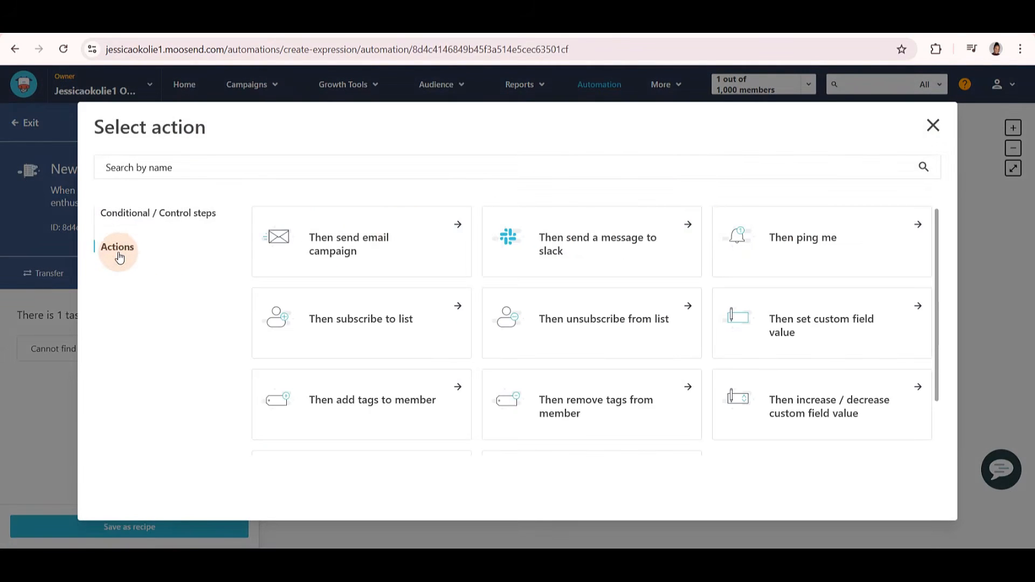
left_click(361, 251)
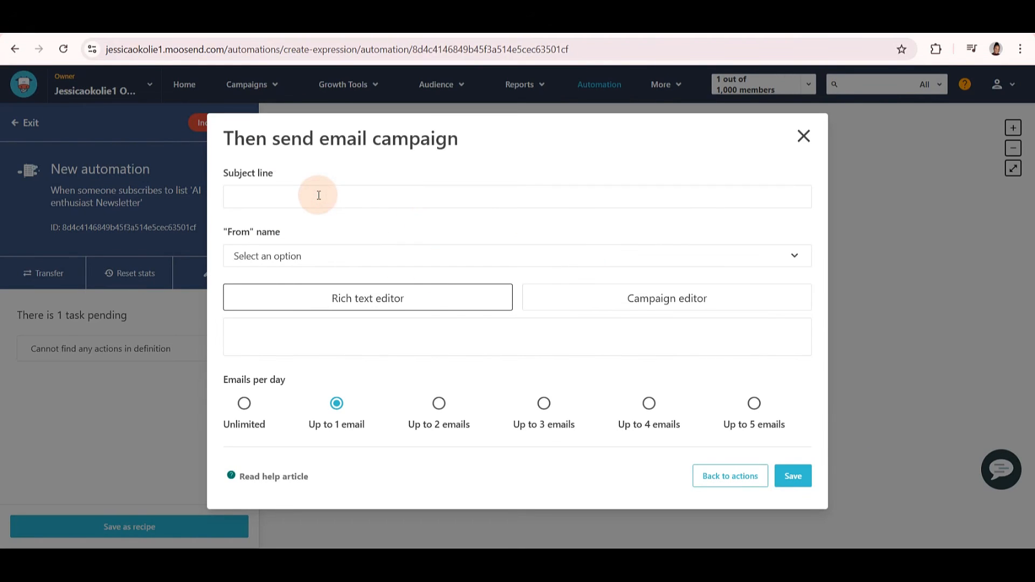
left_click(279, 190)
type("Welcome to ai Enthusiasts newsletter")
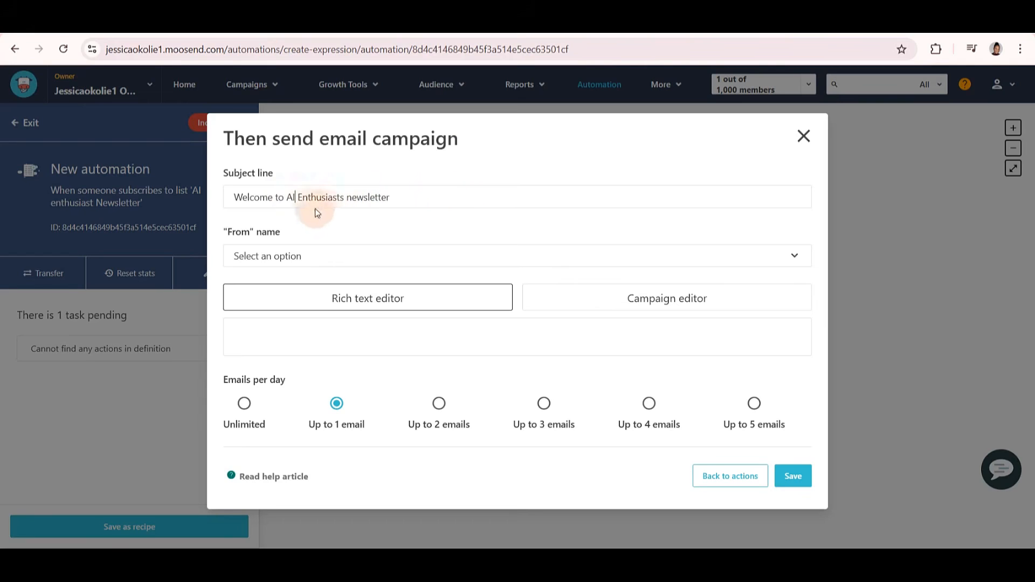
left_click(266, 251)
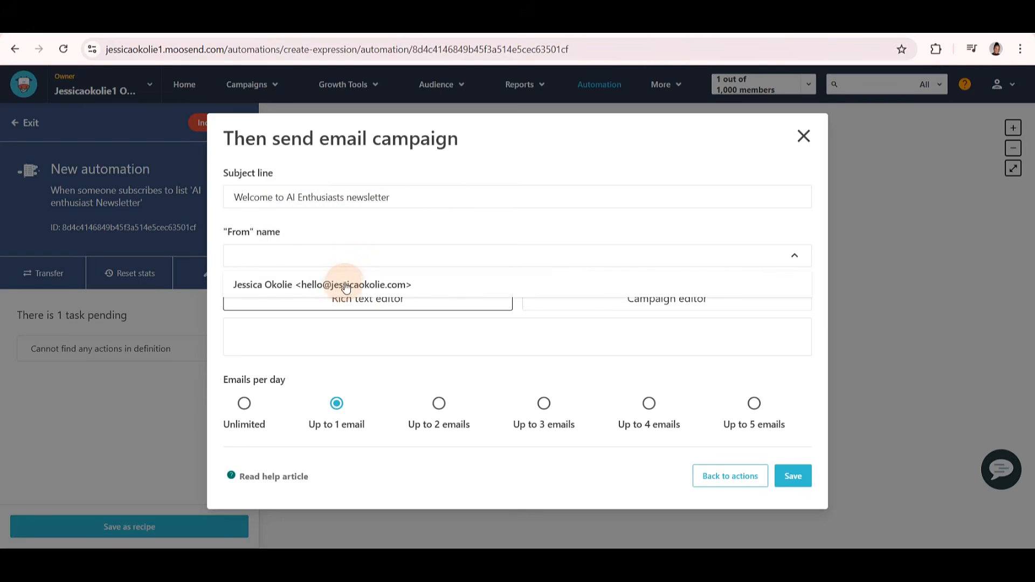
left_click(343, 287)
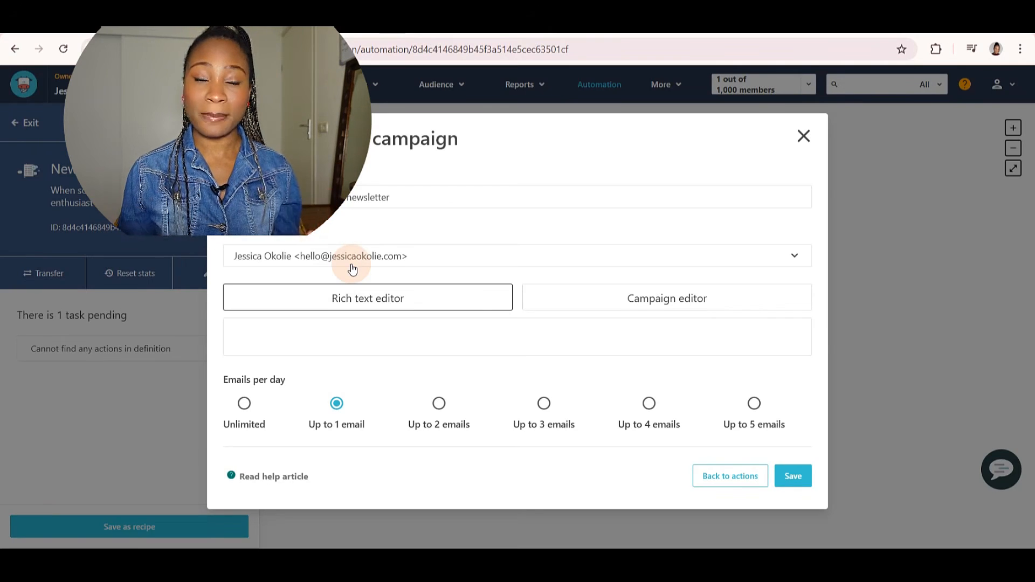
left_click(686, 302)
scroll(684, 300, "down", 1)
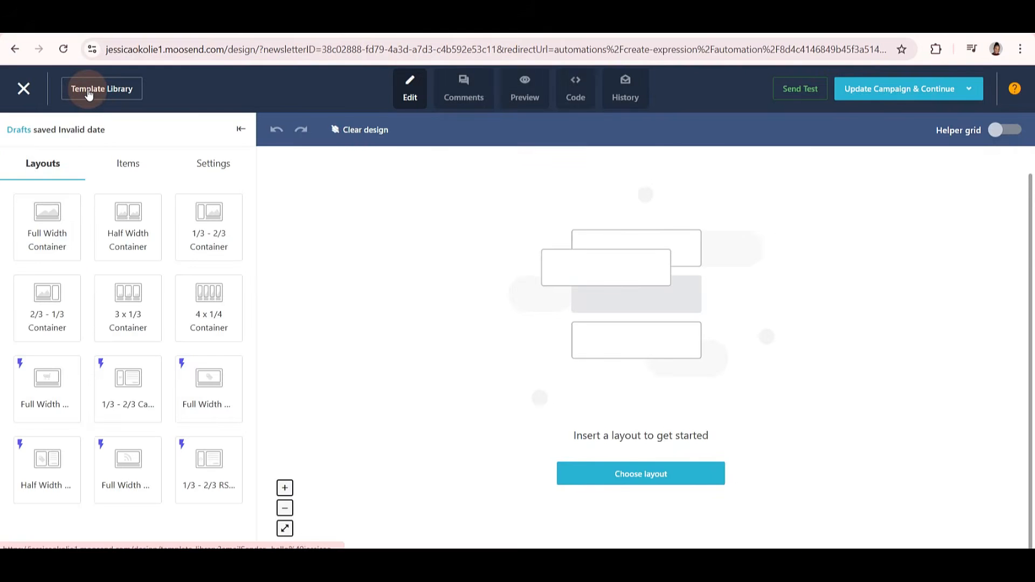
Step: Browse the Template Library and filter it to the Welcome category
left_click(89, 92)
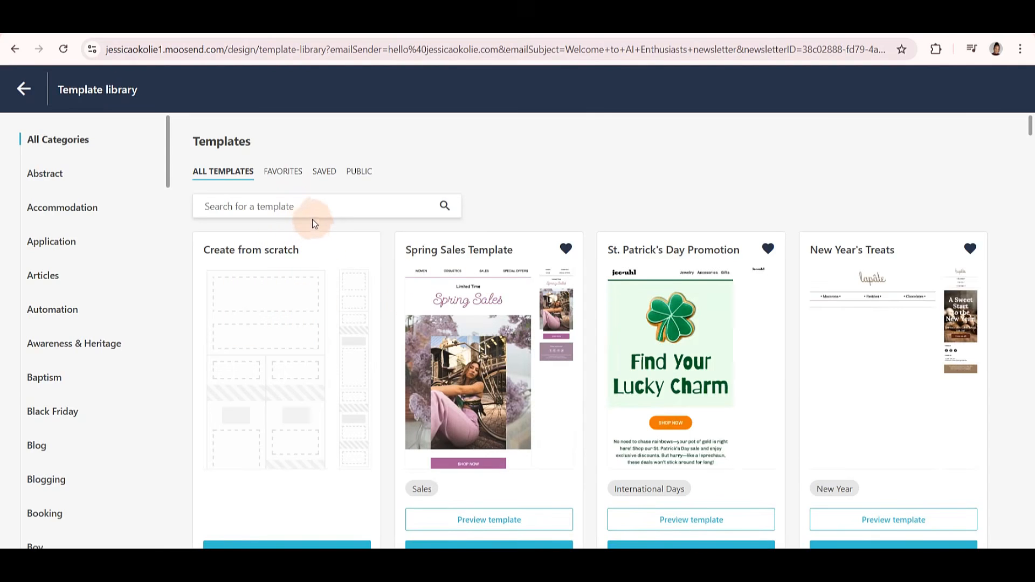
scroll(313, 221, "down", 1)
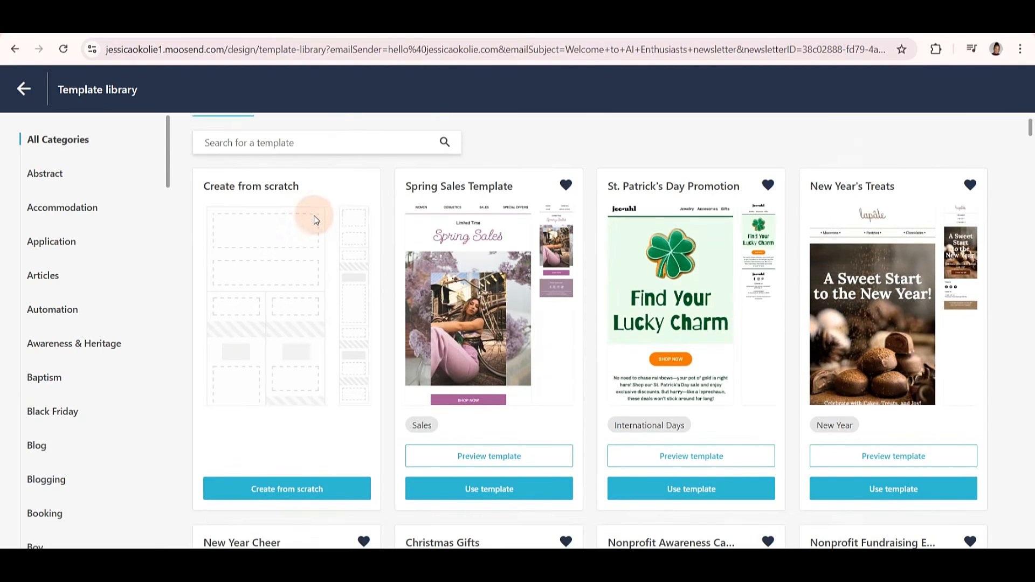
scroll(388, 259, "down", 4)
scroll(488, 318, "down", 2)
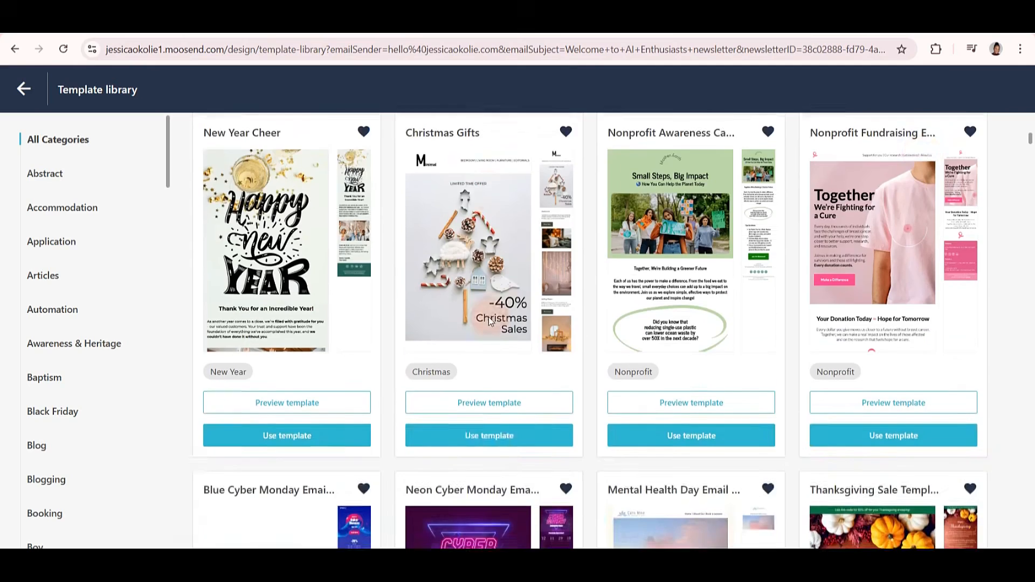
scroll(488, 317, "down", 8)
scroll(497, 305, "down", 7)
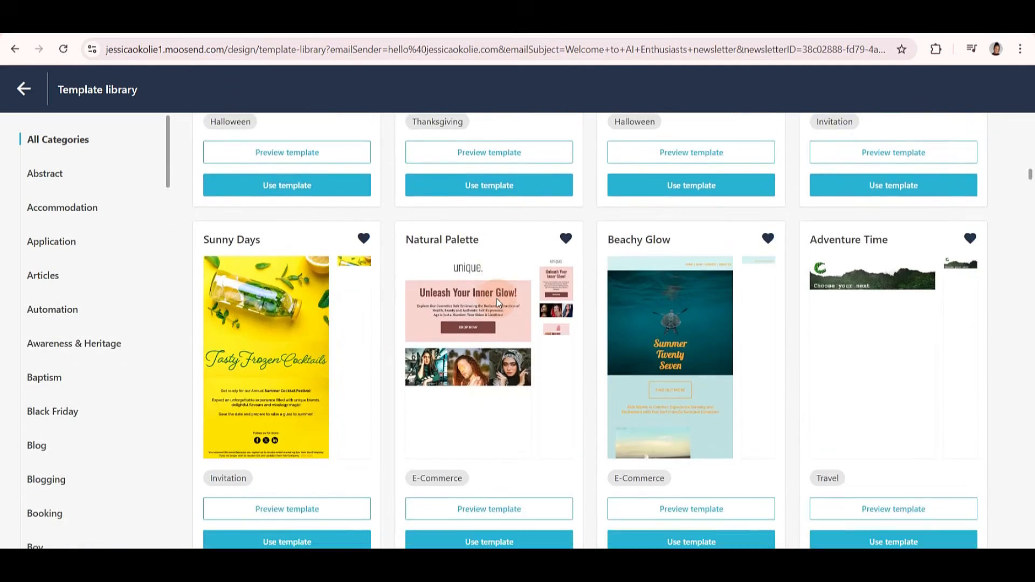
scroll(496, 301, "down", 2)
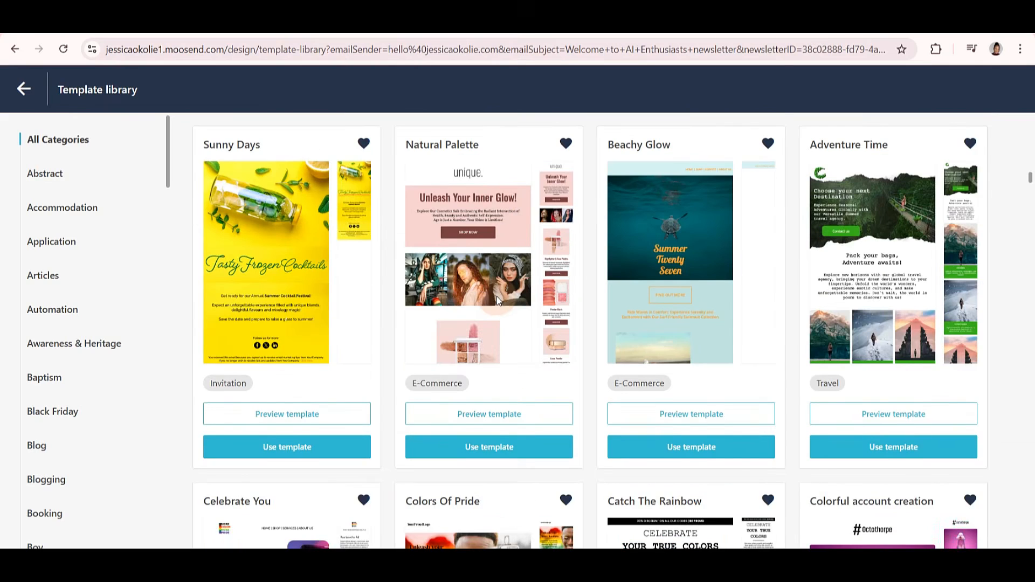
scroll(220, 277, "down", 1)
scroll(612, 295, "down", 3)
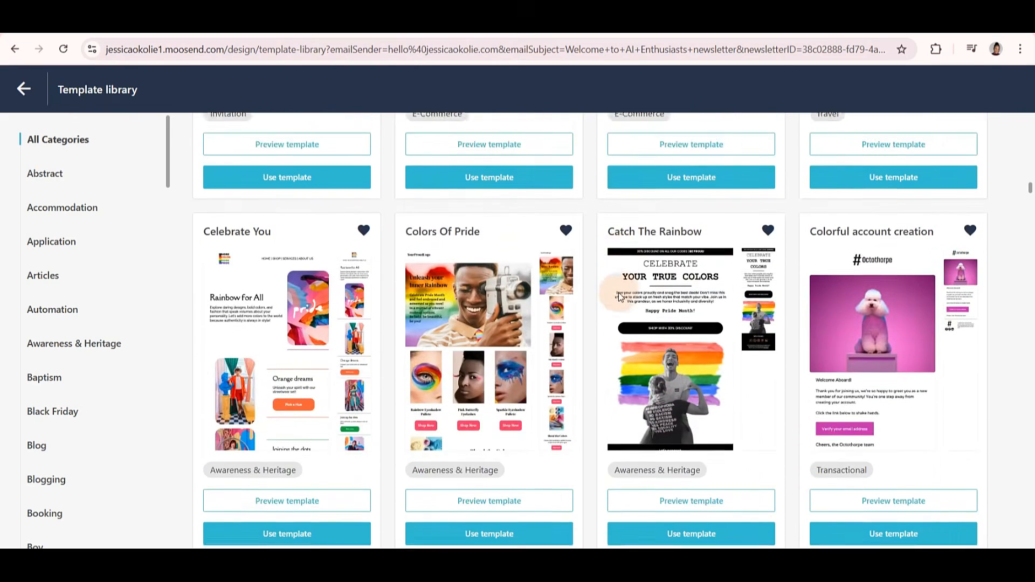
scroll(612, 295, "down", 1)
scroll(46, 516, "down", 15)
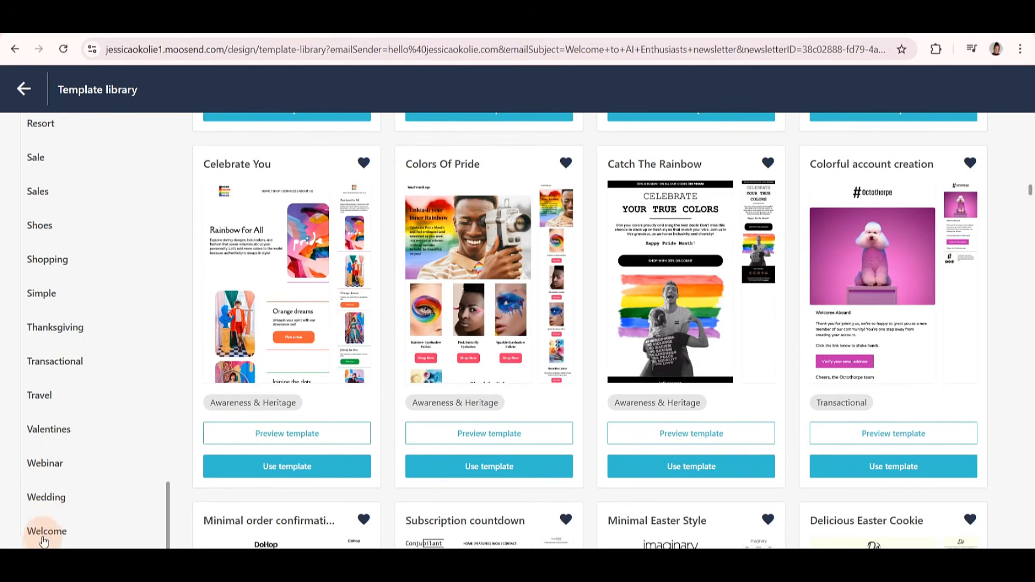
left_click(46, 533)
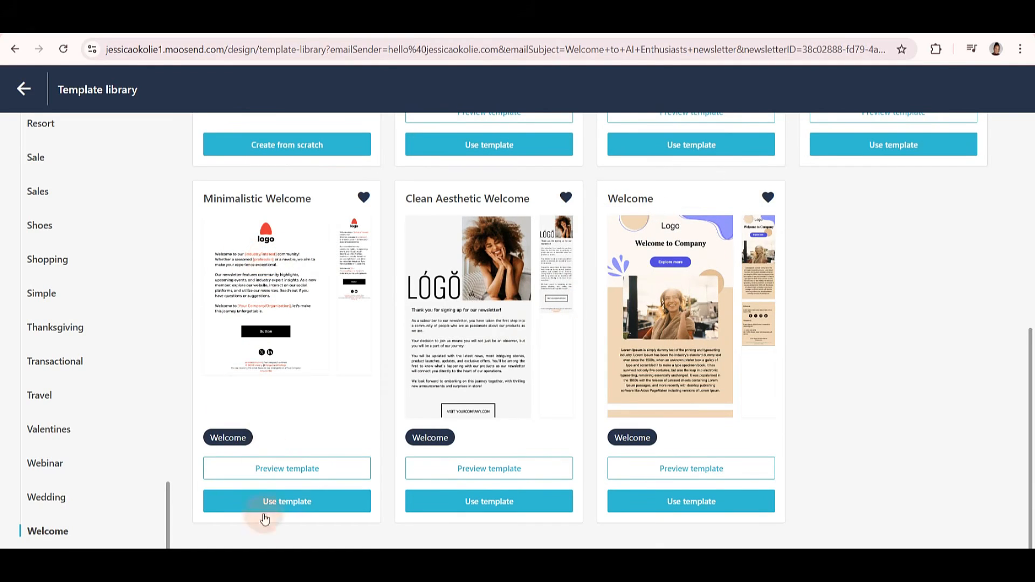
Step: Preview the Minimalistic Welcome template and use it for the email
left_click(286, 478)
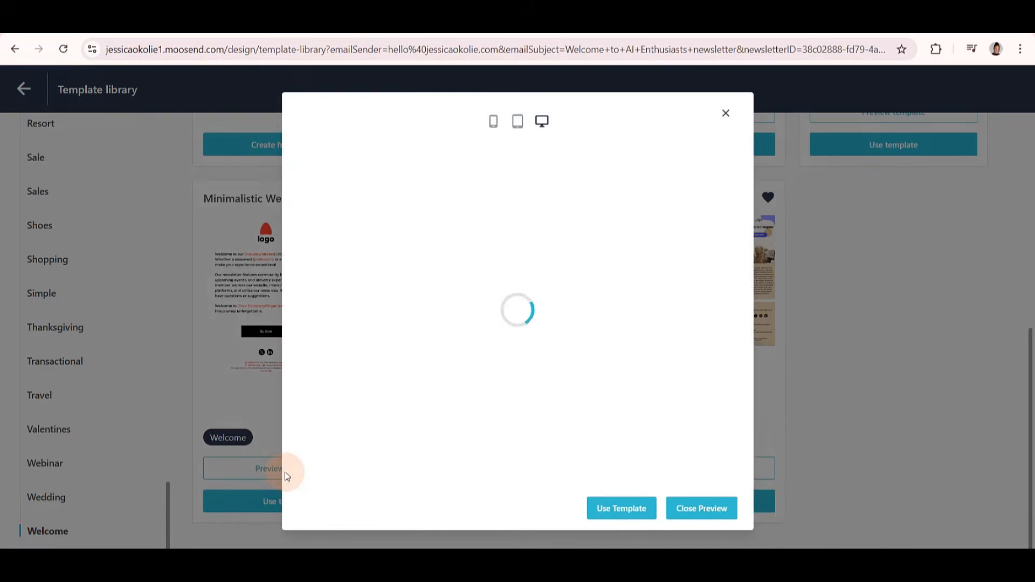
scroll(630, 286, "down", 3)
scroll(628, 283, "up", 3)
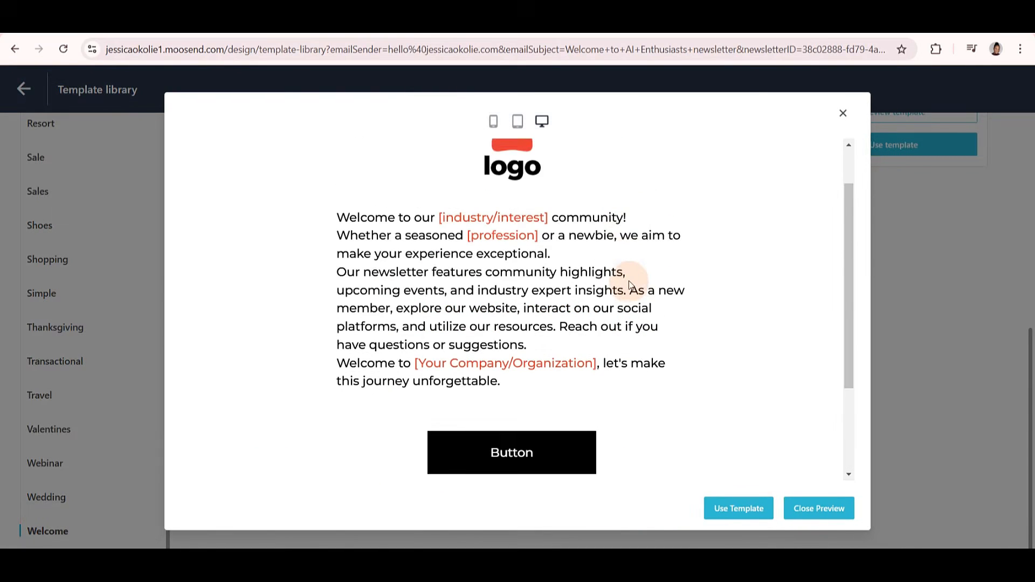
scroll(628, 281, "down", 2)
scroll(631, 282, "down", 2)
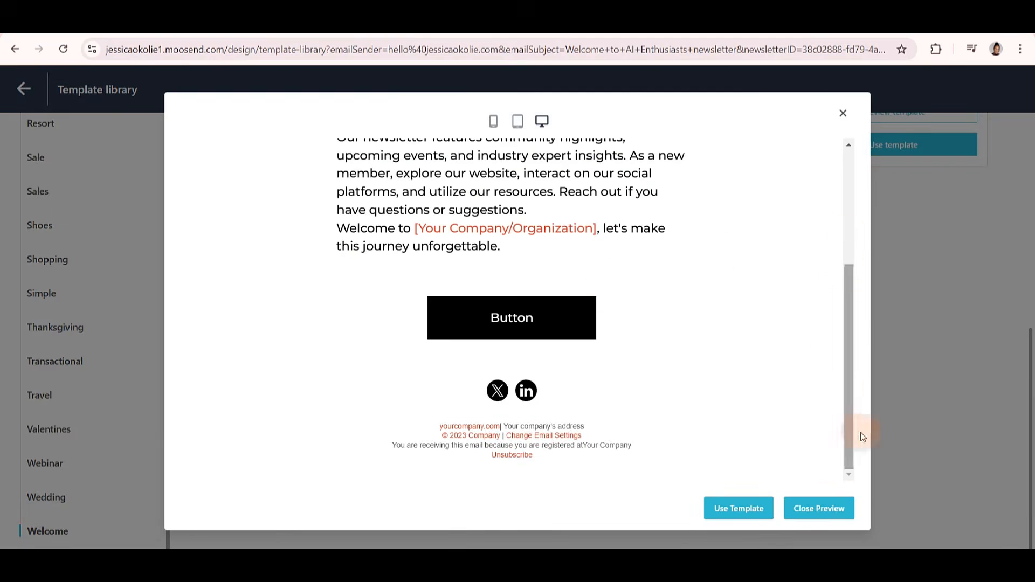
left_click(738, 510)
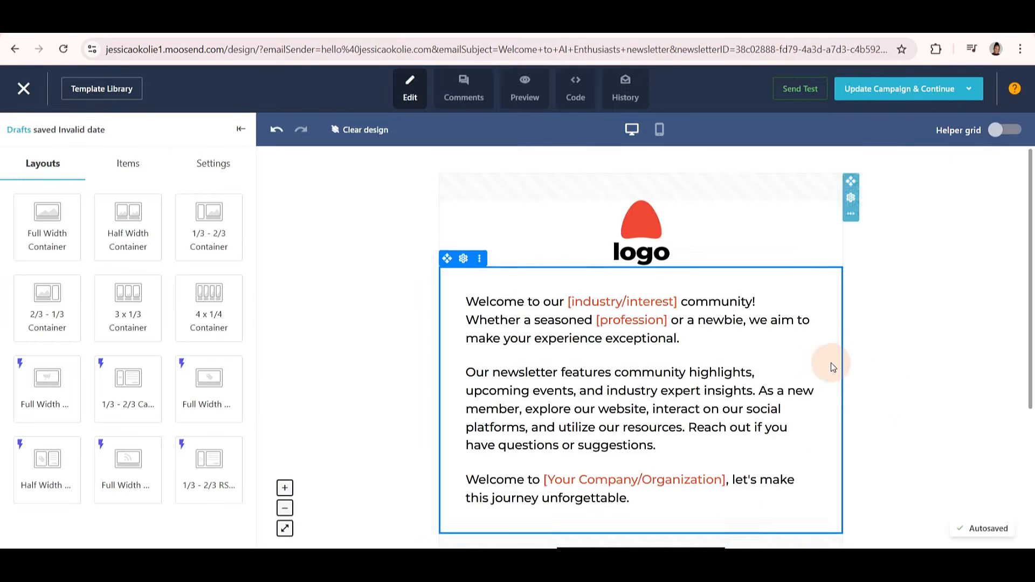
Step: Select the placeholder logo and browse the editor's content, settings and layout panels
left_click(630, 248)
left_click(642, 244)
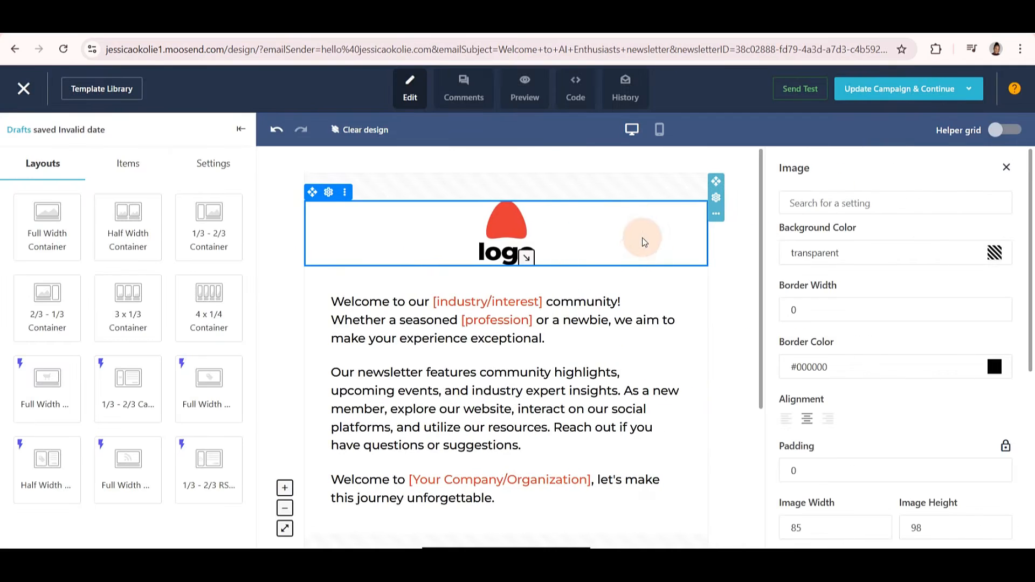
left_click(528, 254)
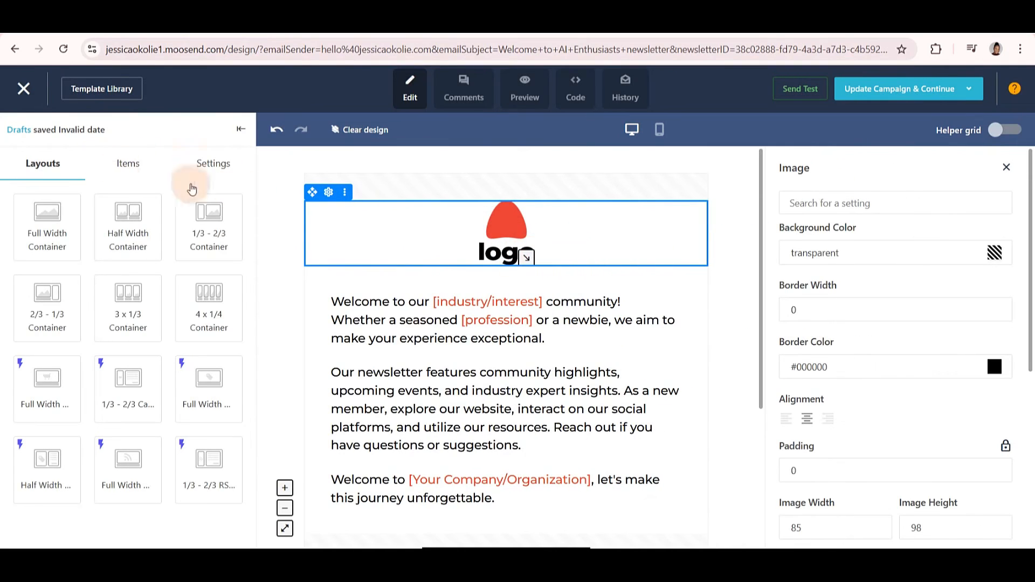
left_click(127, 165)
left_click(183, 174)
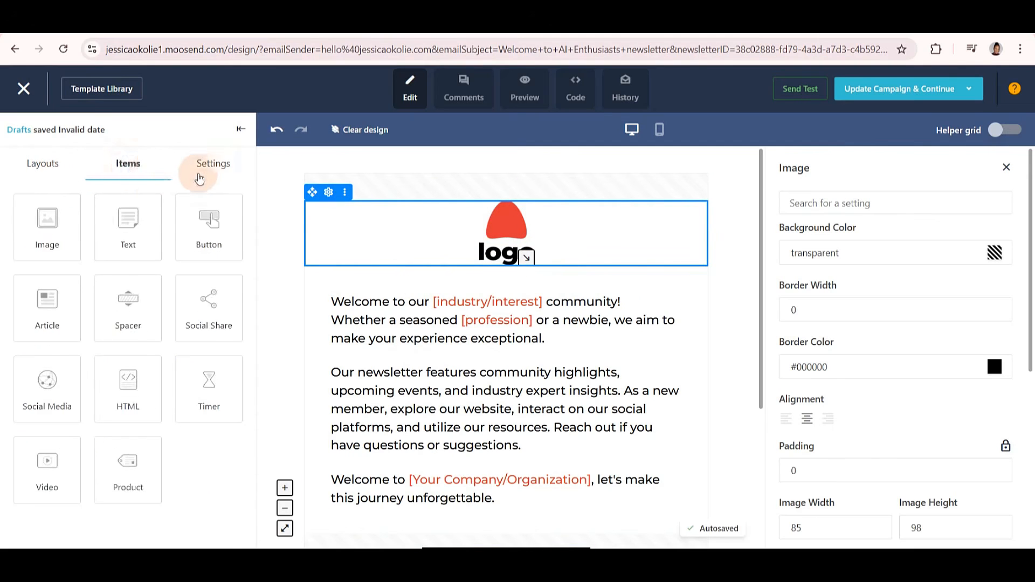
left_click(119, 170)
left_click(62, 171)
left_click(216, 166)
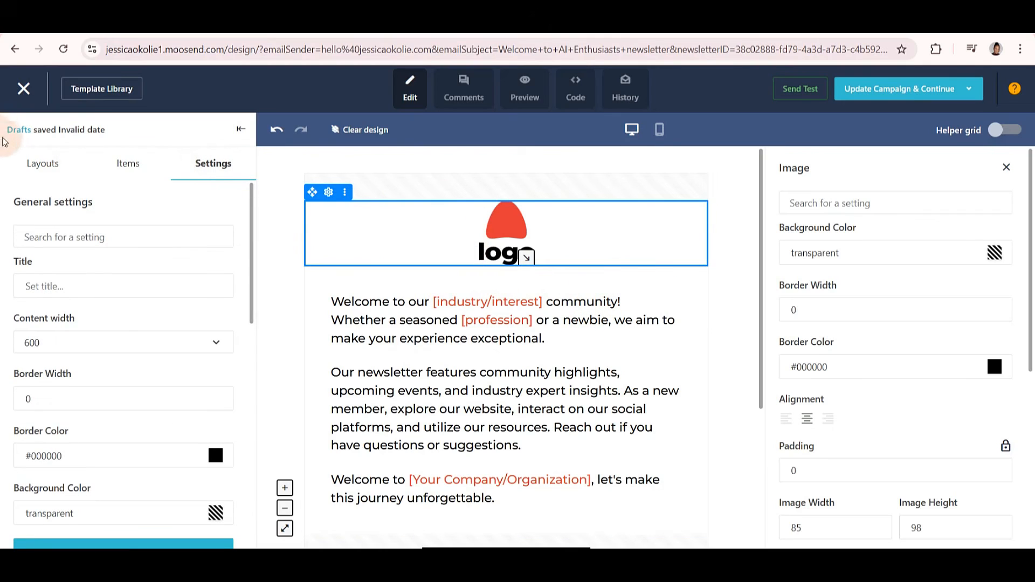
left_click(25, 160)
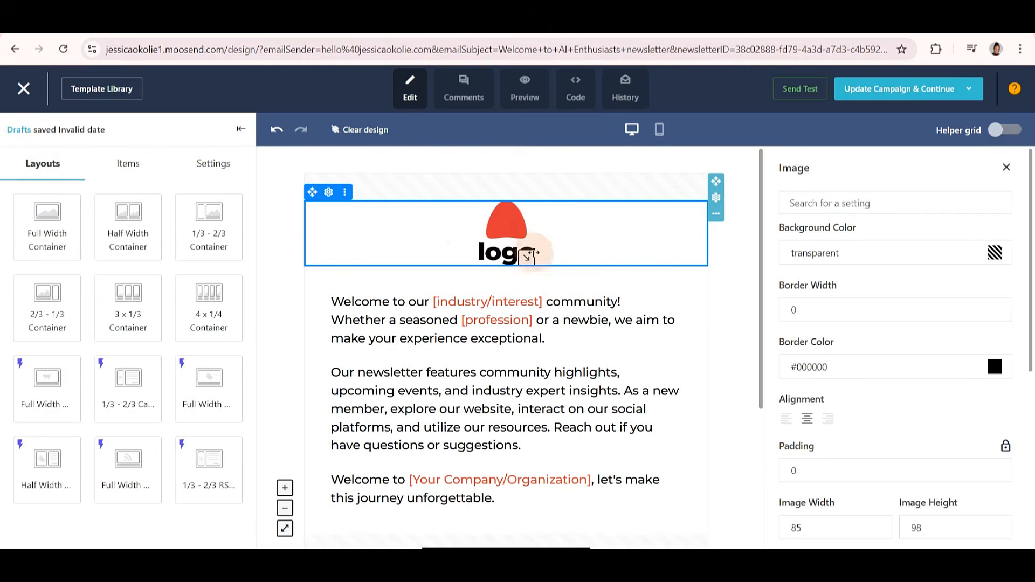
left_click(530, 301)
left_click(529, 241)
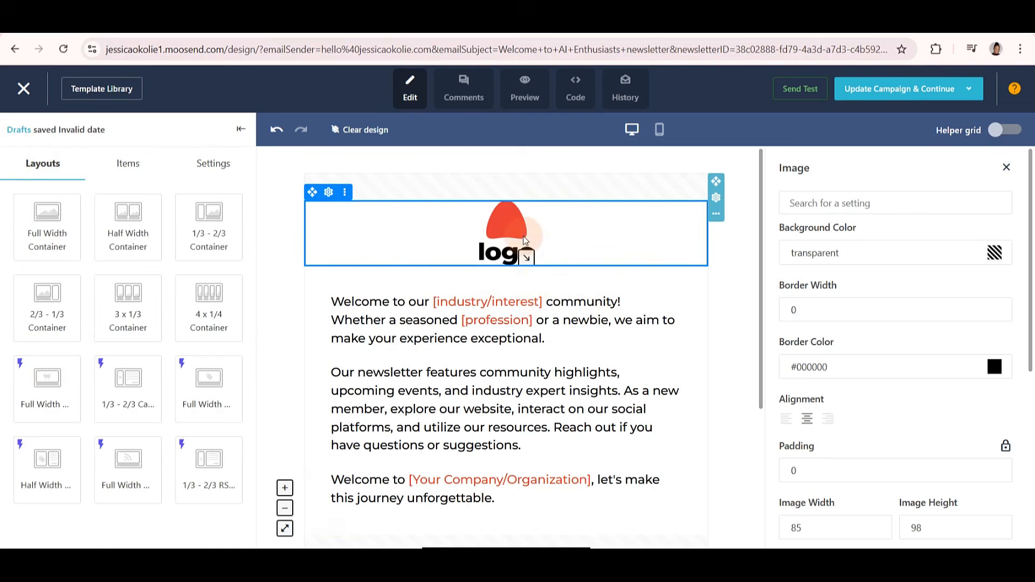
left_click_drag(533, 242, 534, 241)
scroll(534, 242, "down", 1)
scroll(535, 241, "up", 1)
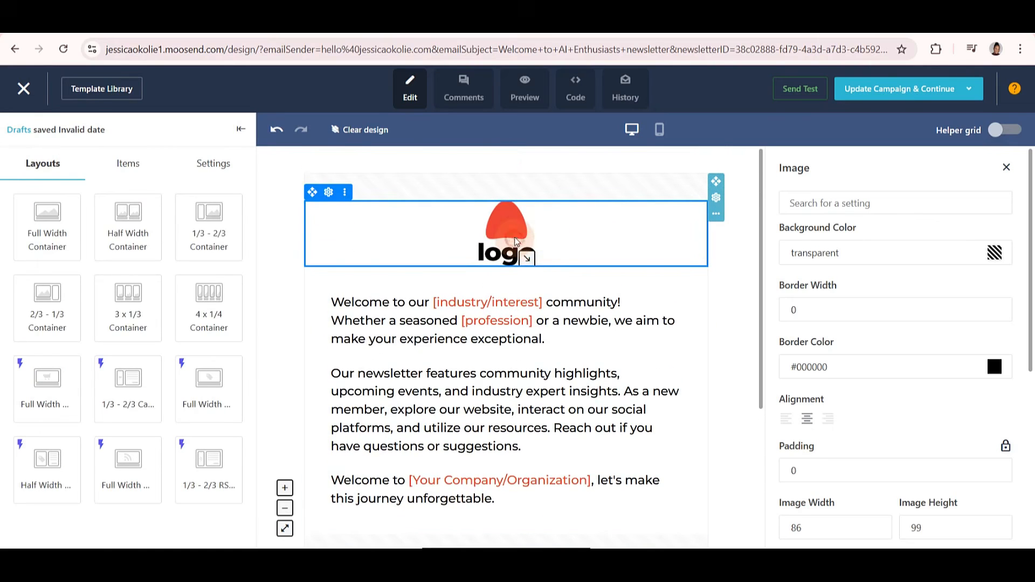
Step: Replace the logo with an uploaded orange square image resized to 215 × 215
double_click(515, 239)
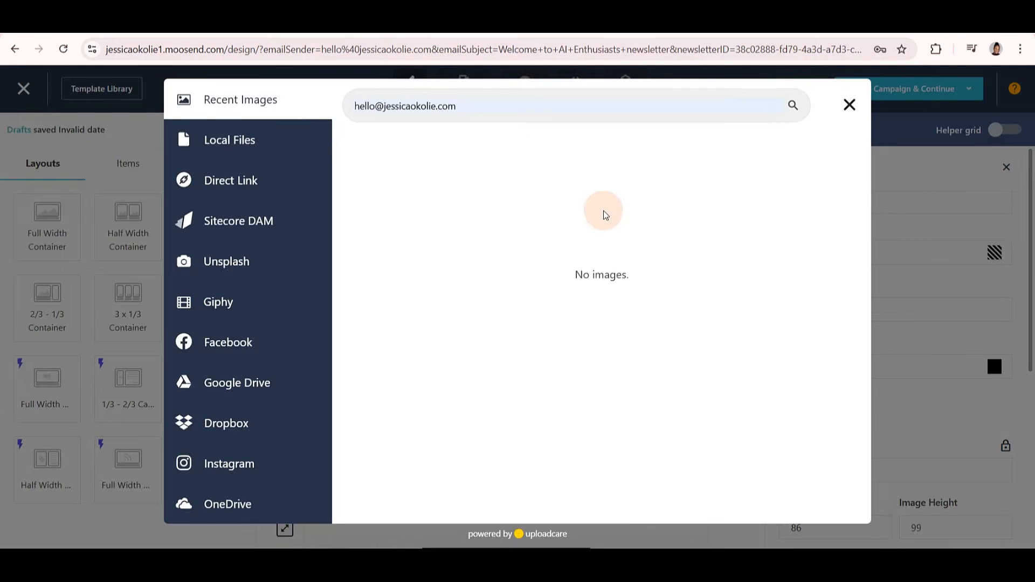
left_click(270, 158)
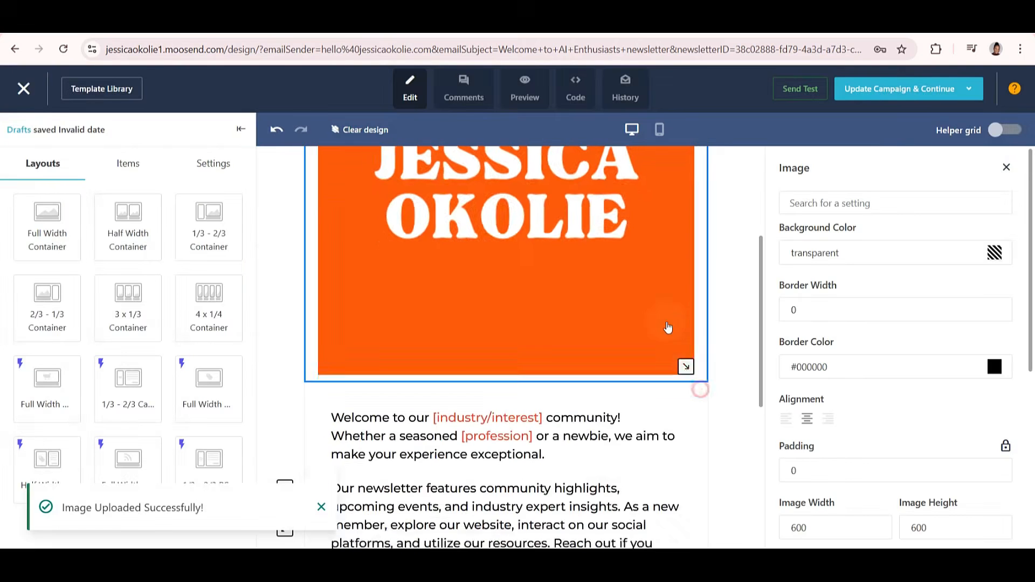
left_click_drag(668, 328, 570, 155)
scroll(550, 227, "up", 4)
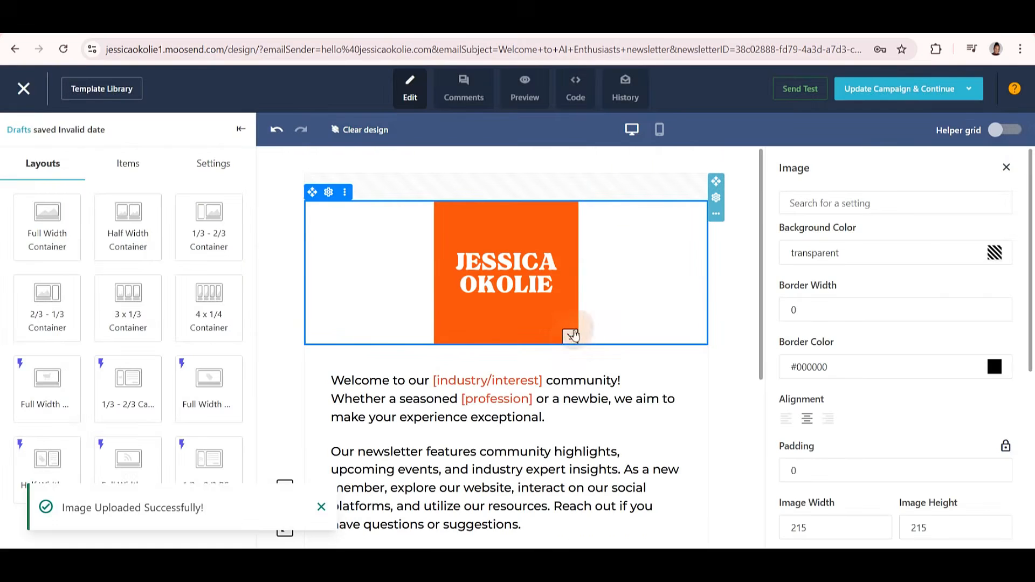
scroll(574, 336, "down", 2)
left_click(488, 266)
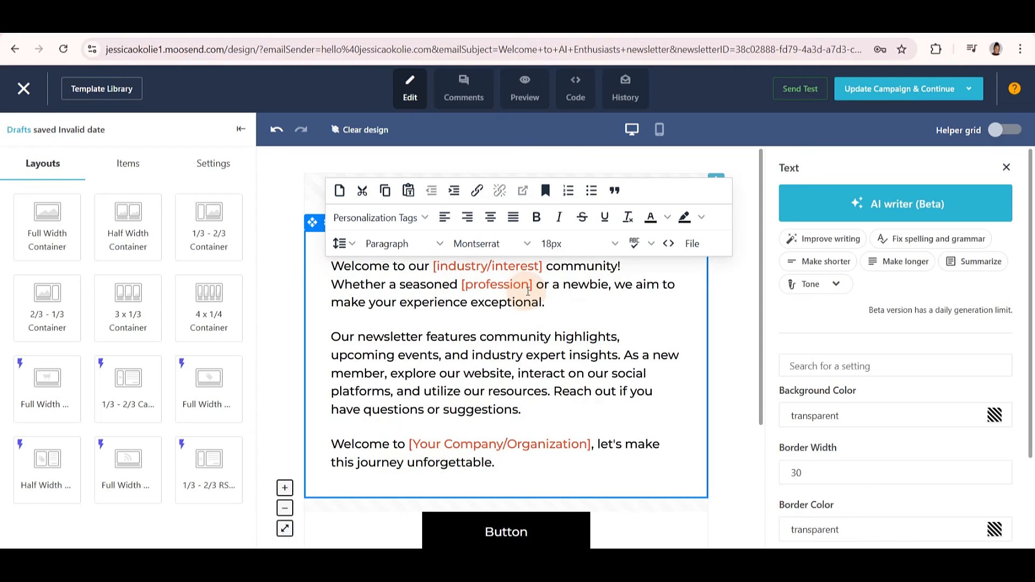
Step: Overwrite the welcome paragraphs with the pasted 'Your Free Guide is Here!' text, keeping its formatting
left_click(528, 318)
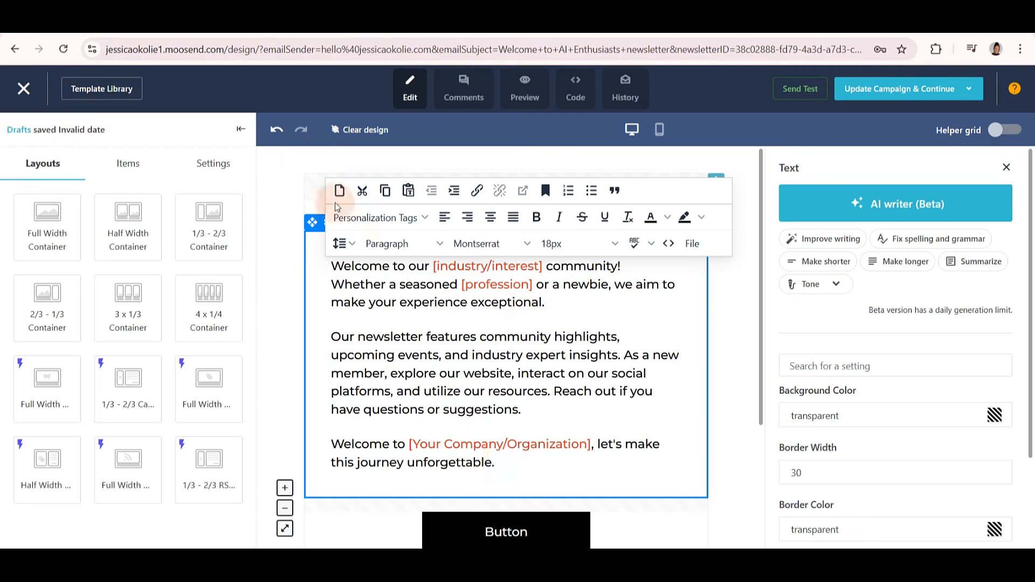
key("ctrl+a")
key("ctrl+v")
left_click(621, 343)
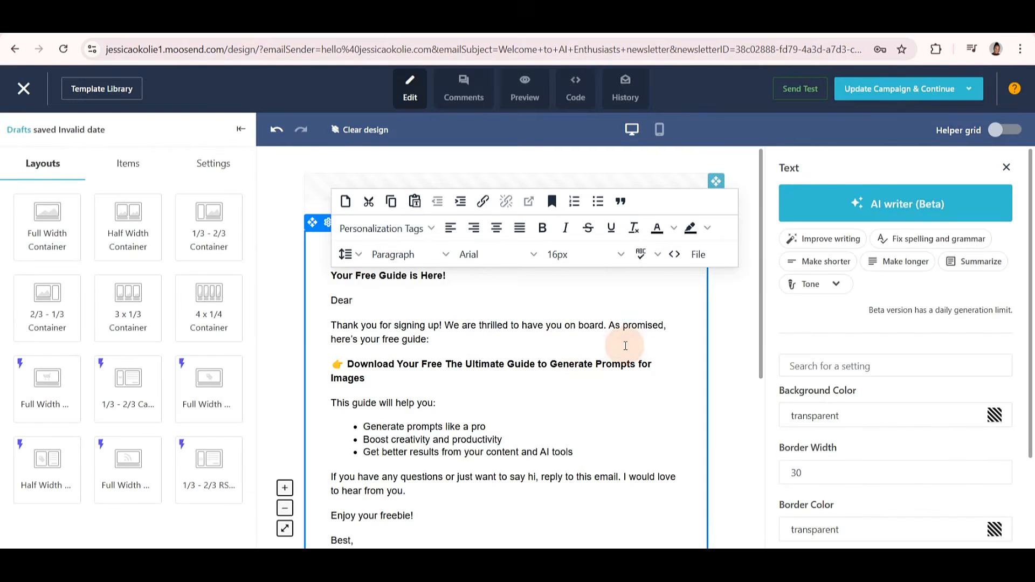
scroll(574, 379, "down", 3)
scroll(573, 377, "up", 3)
scroll(574, 378, "down", 2)
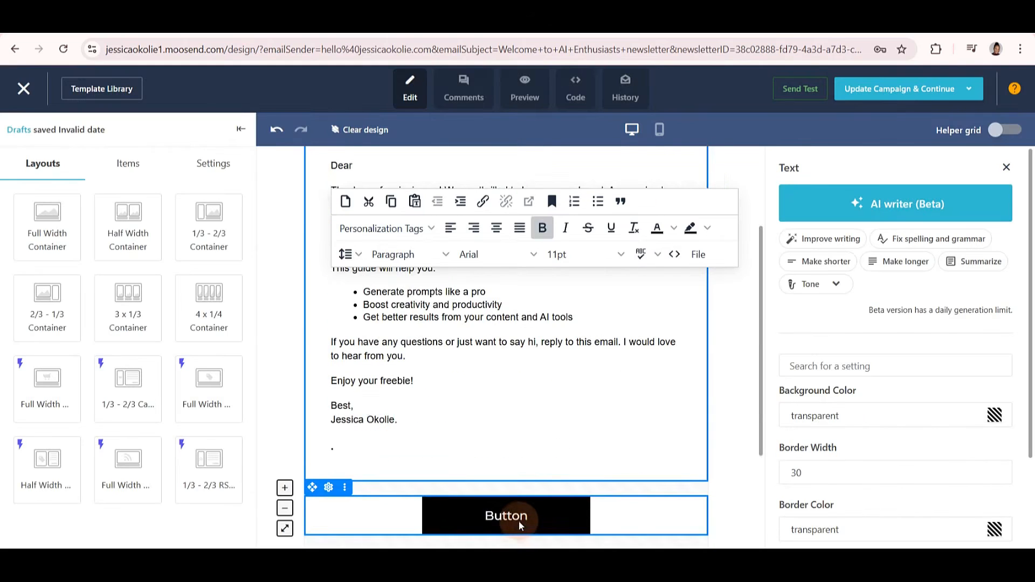
scroll(620, 381, "down", 4)
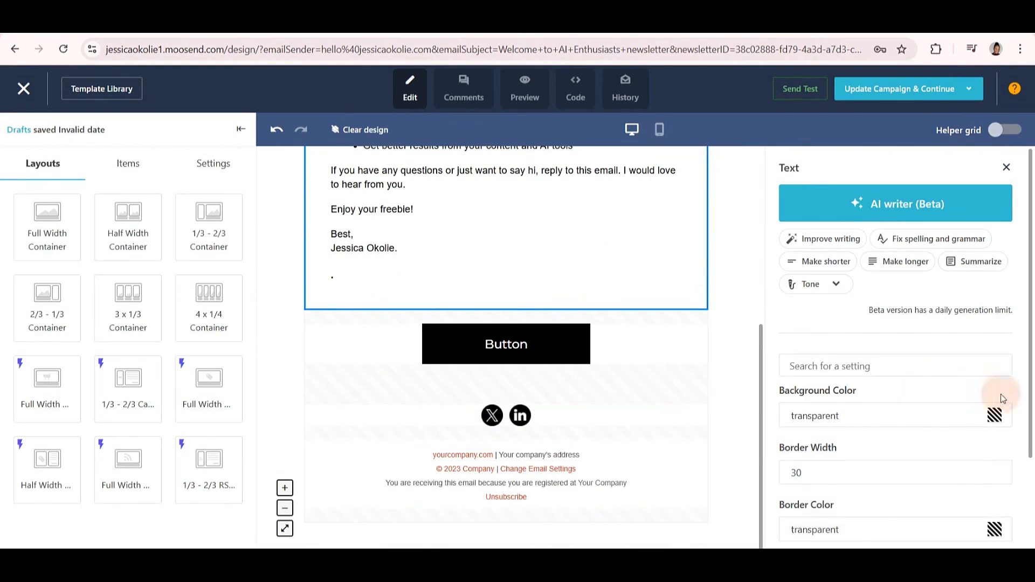
Step: Relabel the button 'Download Free Guide'
scroll(951, 391, "down", 3)
scroll(841, 402, "up", 3)
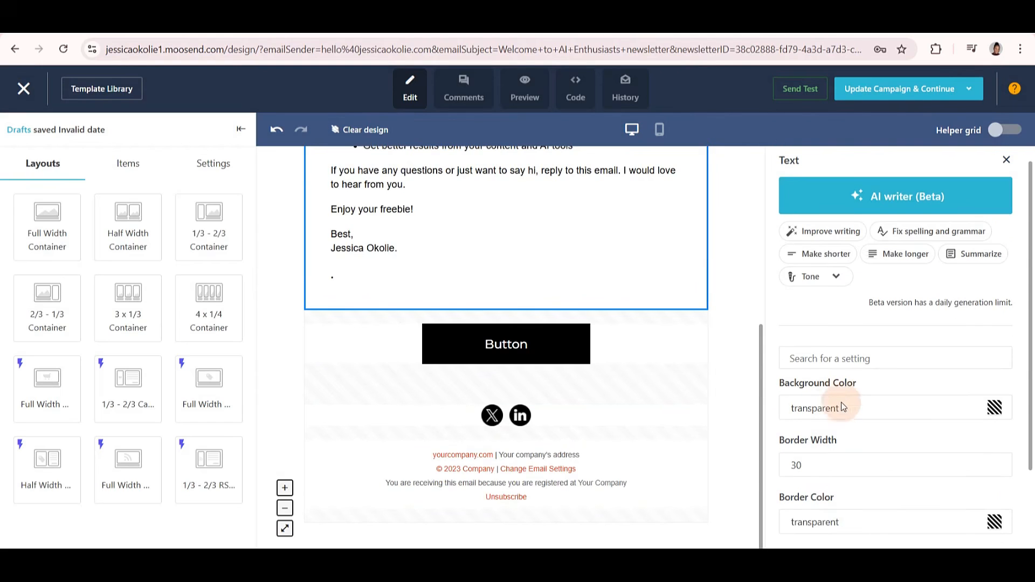
left_click(513, 344)
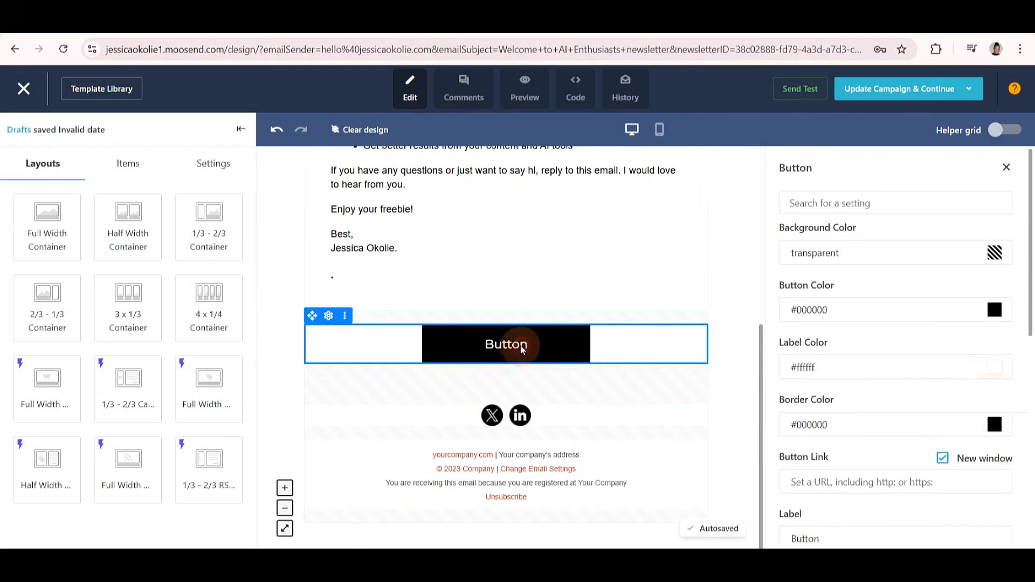
scroll(919, 345, "down", 5)
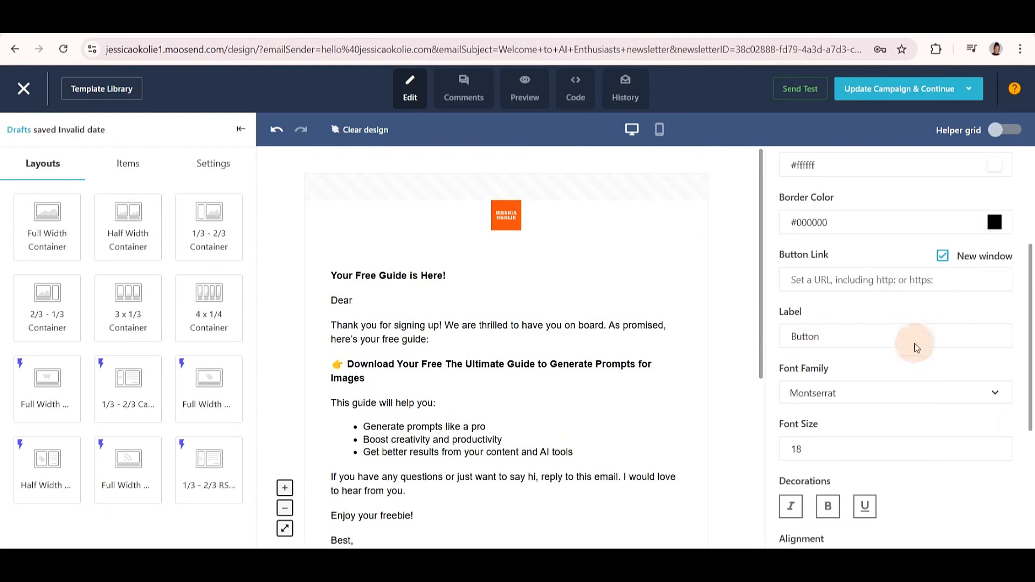
double_click(831, 335)
Step: Insert the Recipient Name personalization tag after 'Dear' in the greeting
left_click(703, 340)
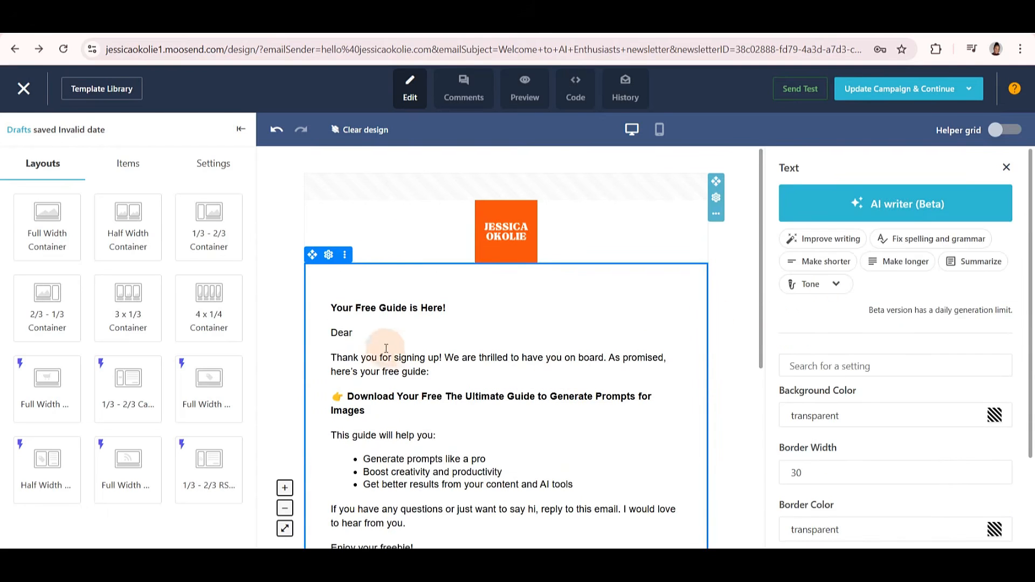
left_click(357, 329)
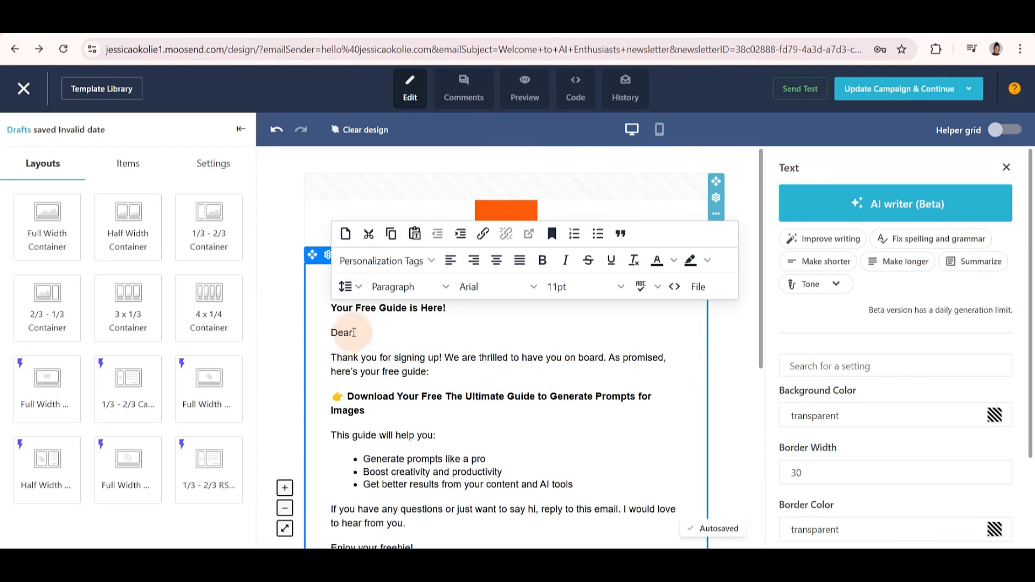
left_click(416, 259)
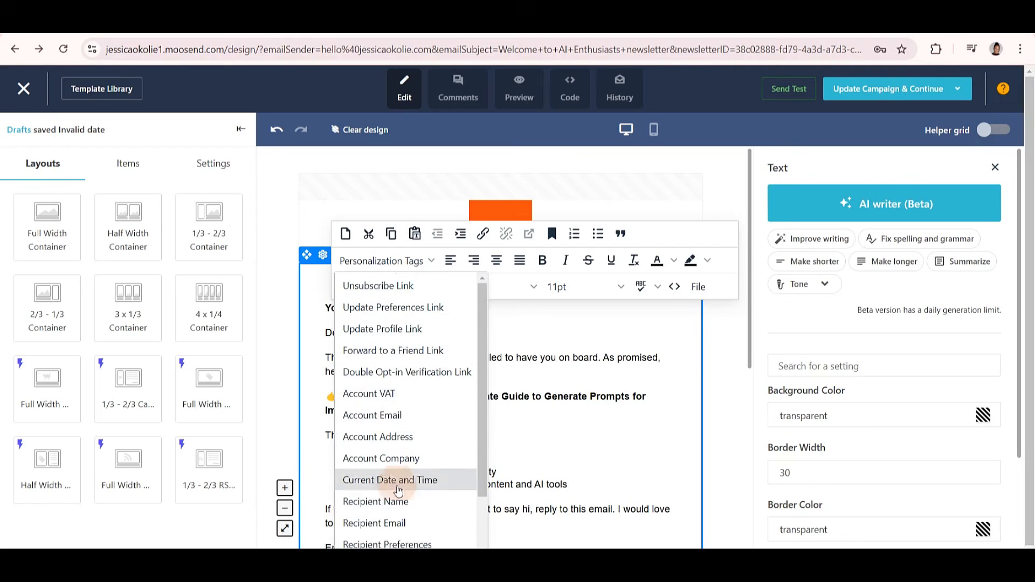
left_click(397, 500)
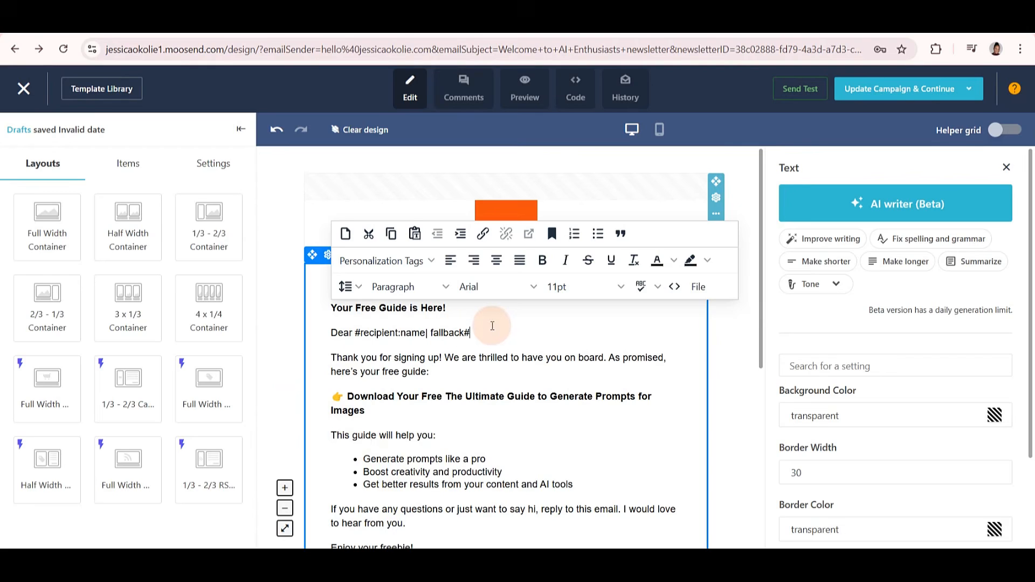
scroll(492, 328, "down", 5)
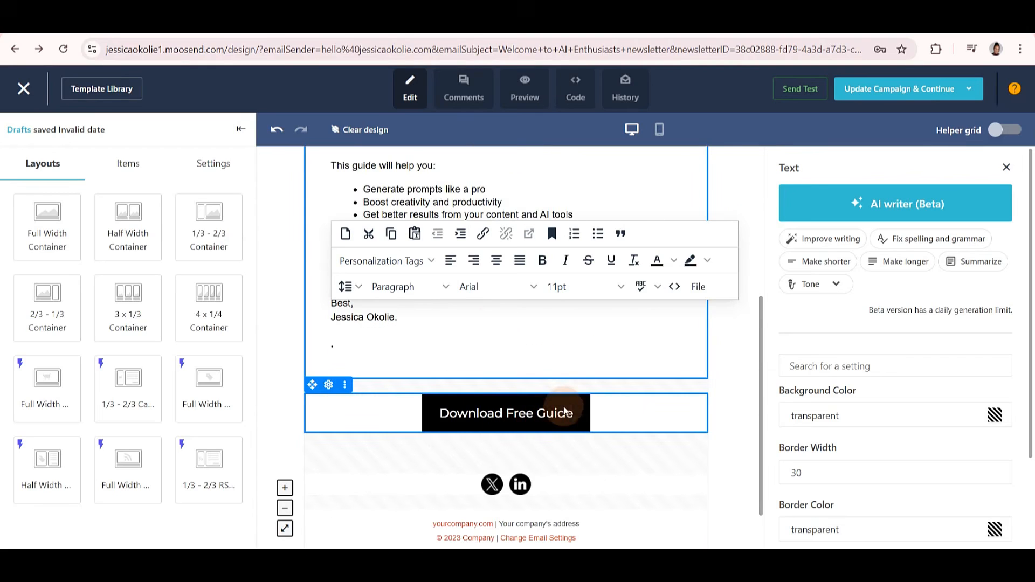
Step: Link the Download Free Guide button to the Canva guide URL
left_click(554, 414)
scroll(824, 361, "down", 4)
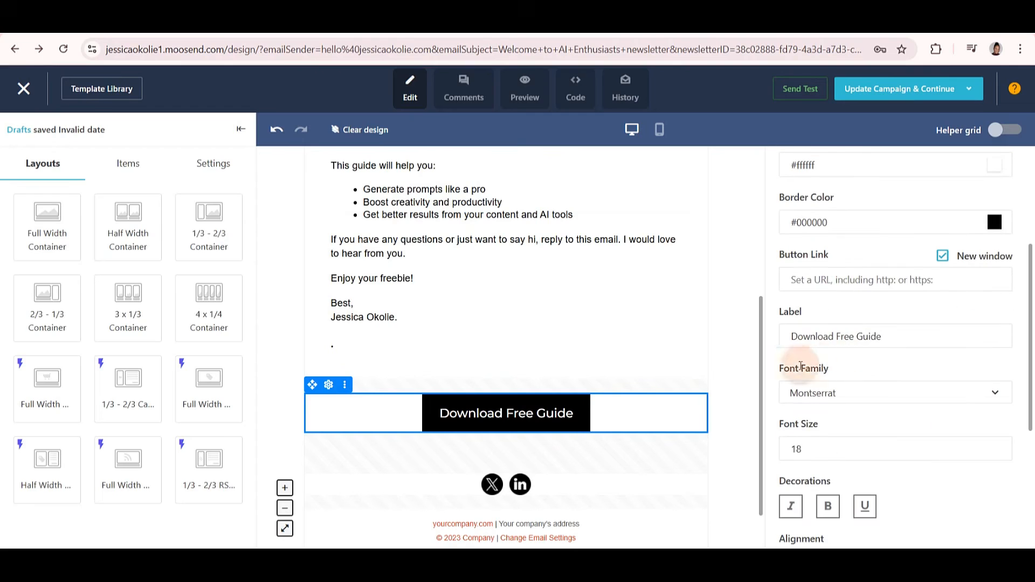
left_click(842, 273)
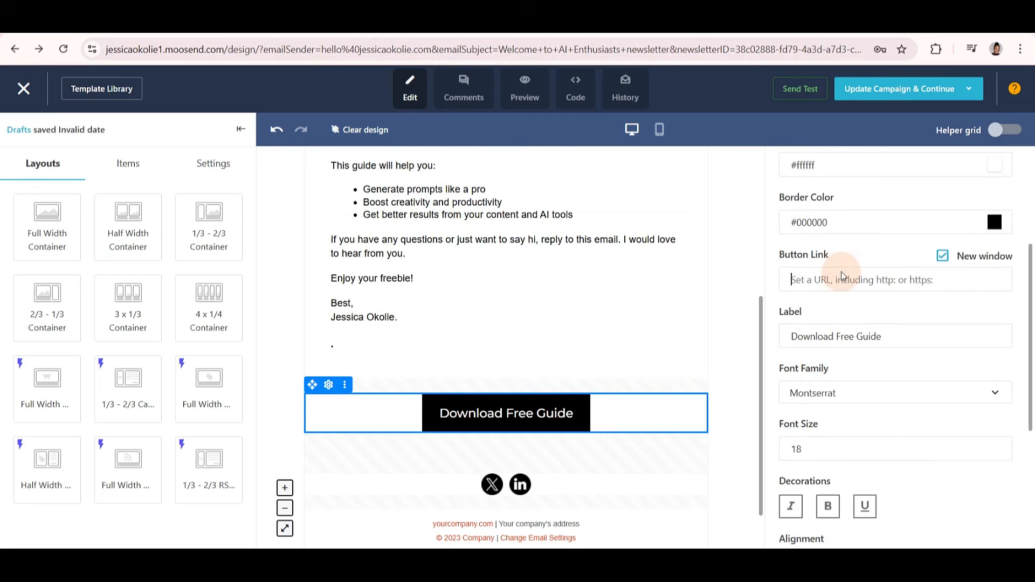
key("ctrl+v")
left_click(905, 296)
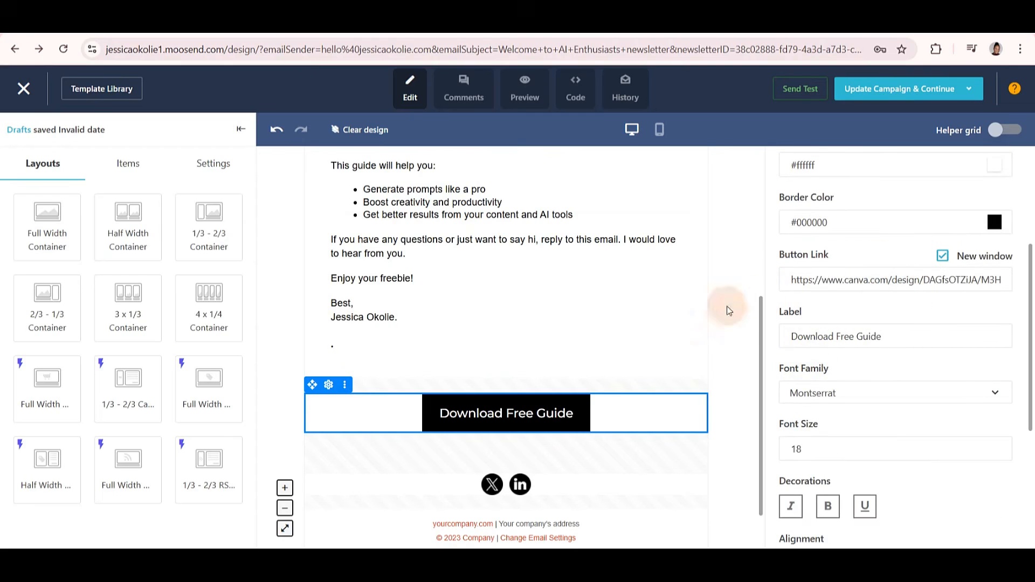
scroll(485, 296, "up", 4)
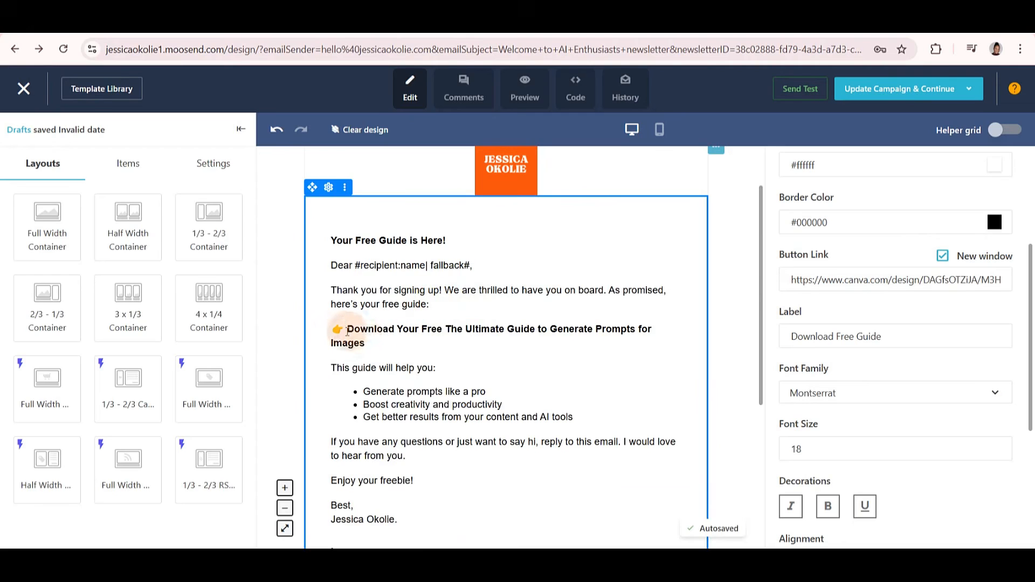
Step: Link the download line to the Canva guide URL, opening in a new window, titled with the guide's name
triple_click(366, 335)
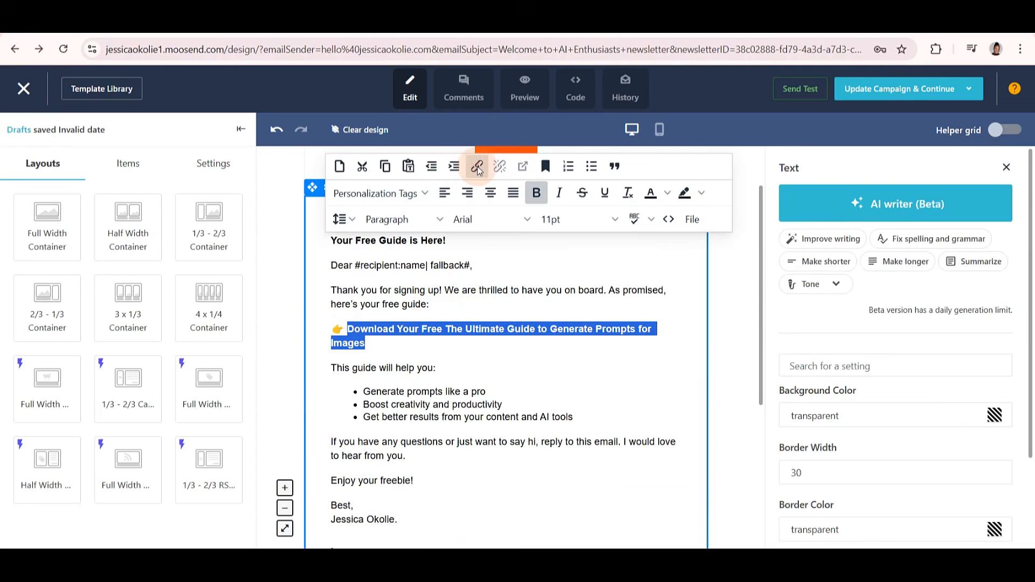
left_click(477, 167)
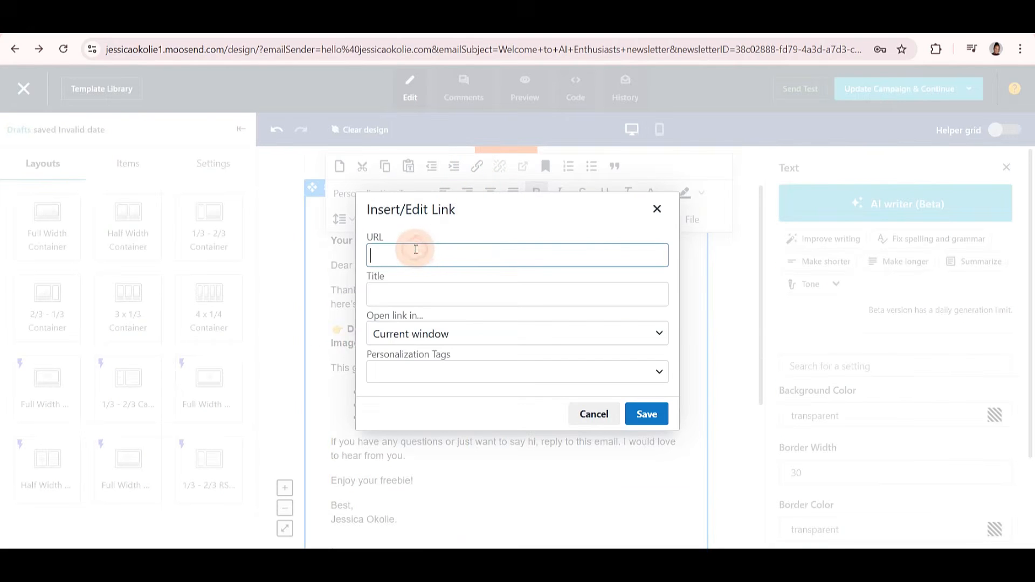
key("ctrl+v")
left_click(565, 337)
left_click(517, 380)
left_click(517, 292)
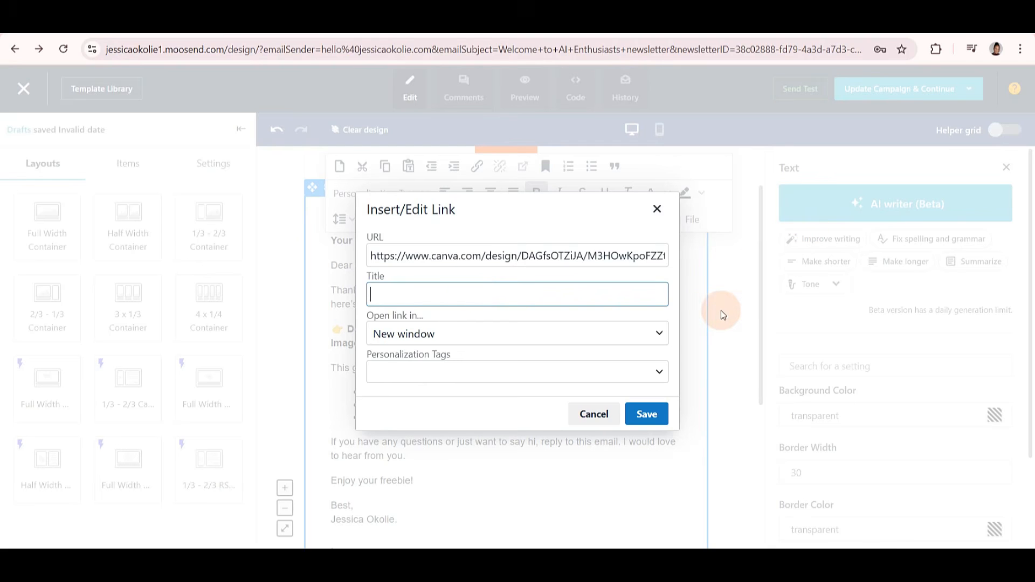
type("The ultimate guide to Image Prompts")
left_click(644, 414)
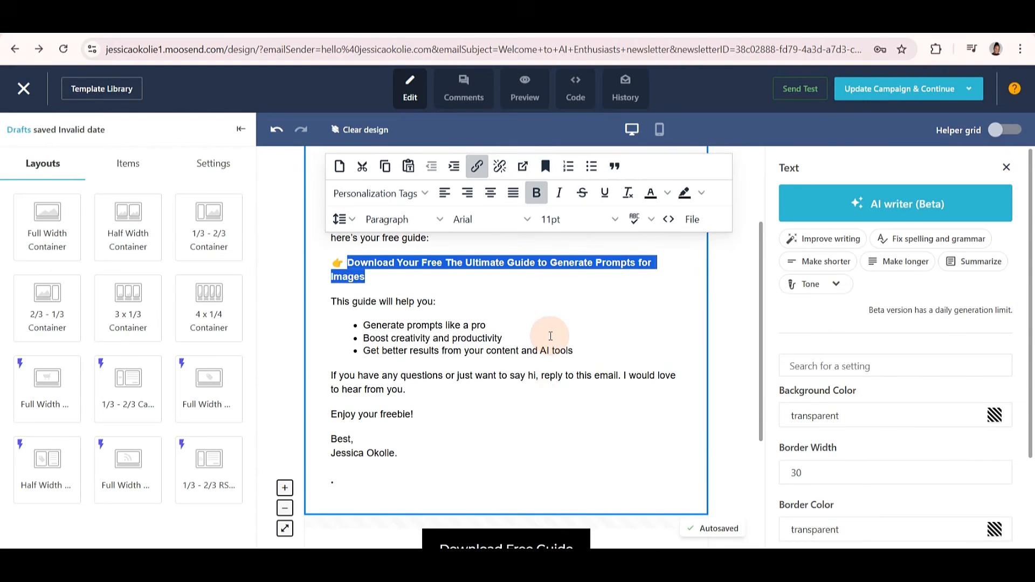
Step: Deselect the linked guide line and scroll down to the email footer
scroll(550, 335, "down", 2)
scroll(537, 386, "up", 5)
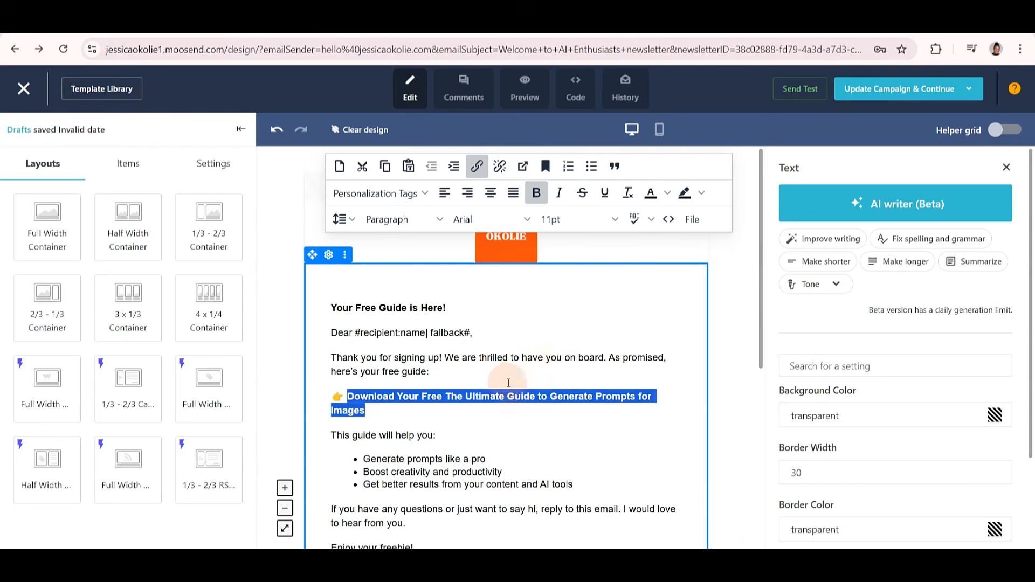
left_click(477, 420)
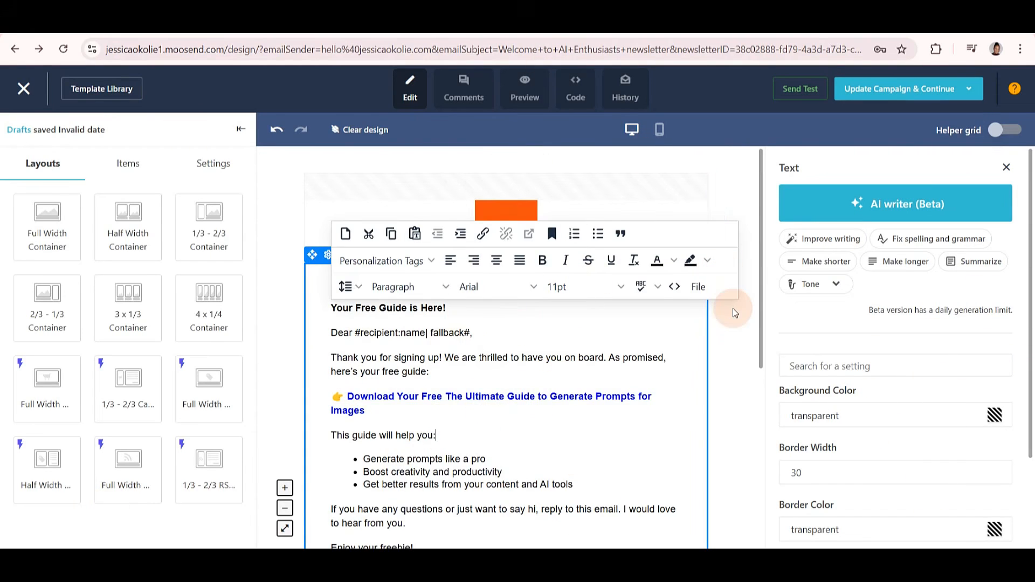
scroll(456, 418, "down", 4)
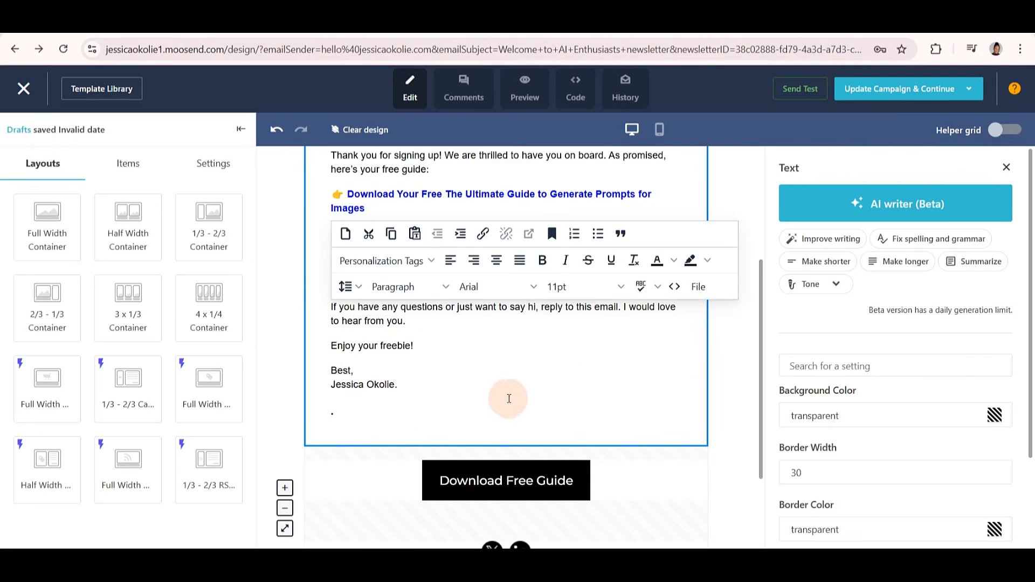
scroll(512, 397, "up", 3)
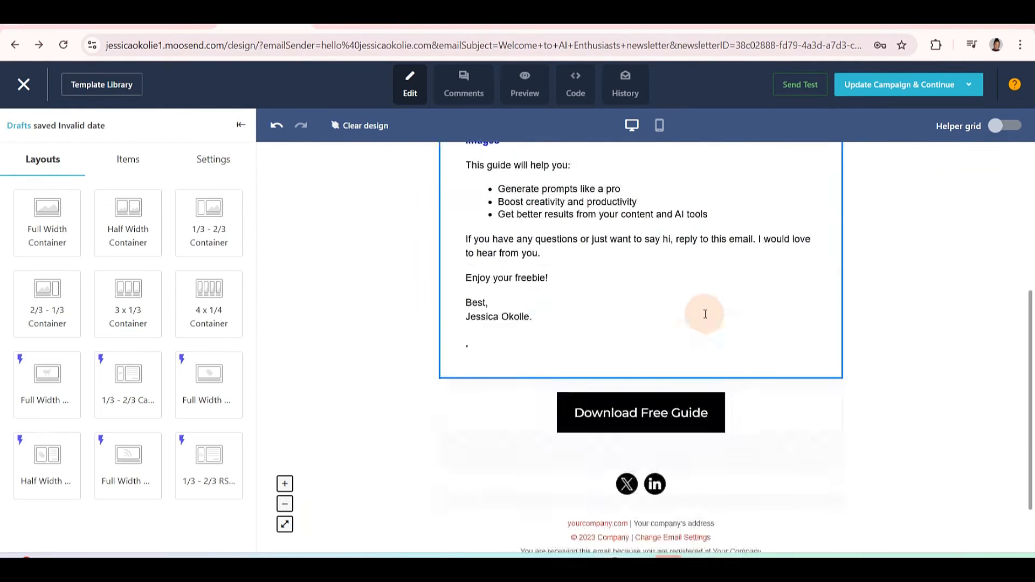
scroll(703, 313, "up", 5)
scroll(704, 312, "down", 5)
scroll(701, 308, "down", 3)
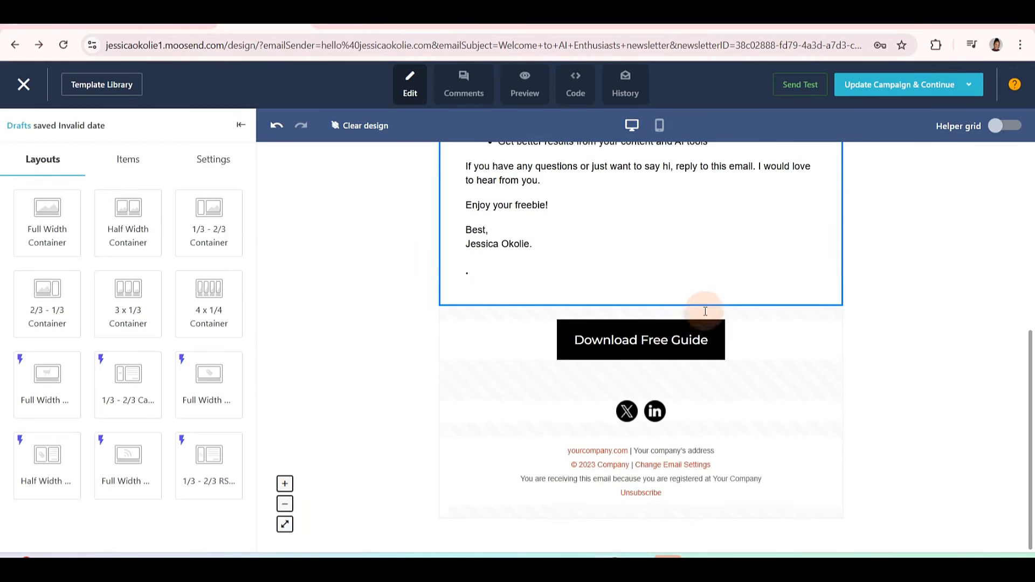
Step: Trim the footer text to a copyright line and an Unsubscribe link
left_click(648, 468)
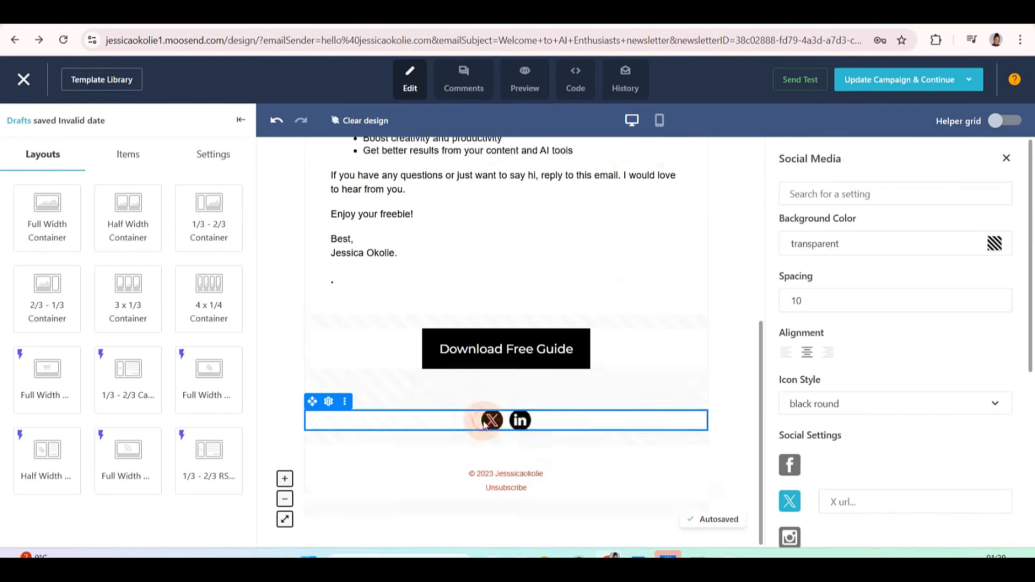
scroll(534, 419, "up", 6)
scroll(563, 362, "down", 4)
scroll(844, 370, "down", 5)
scroll(887, 351, "up", 3)
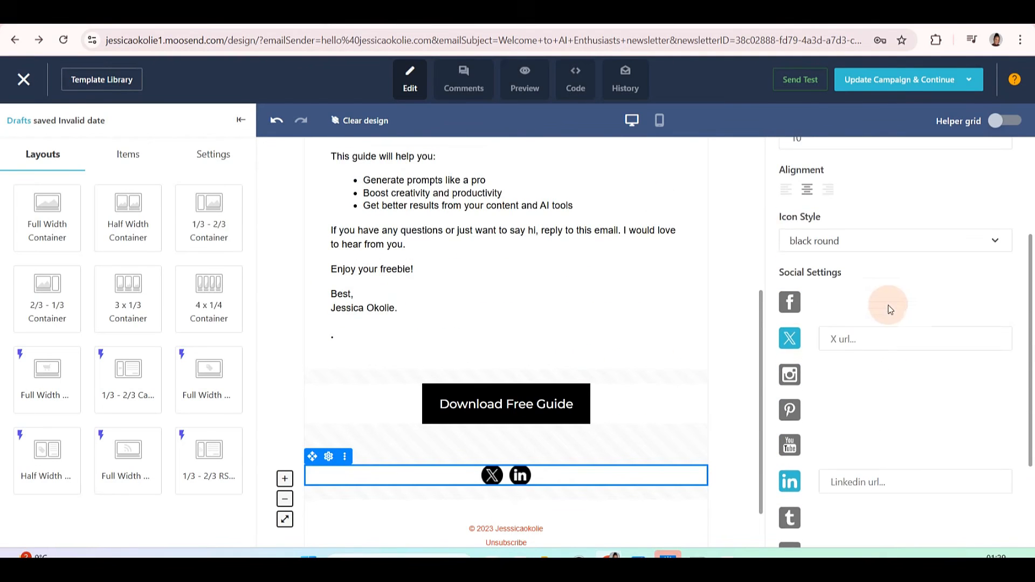
scroll(492, 405, "down", 1)
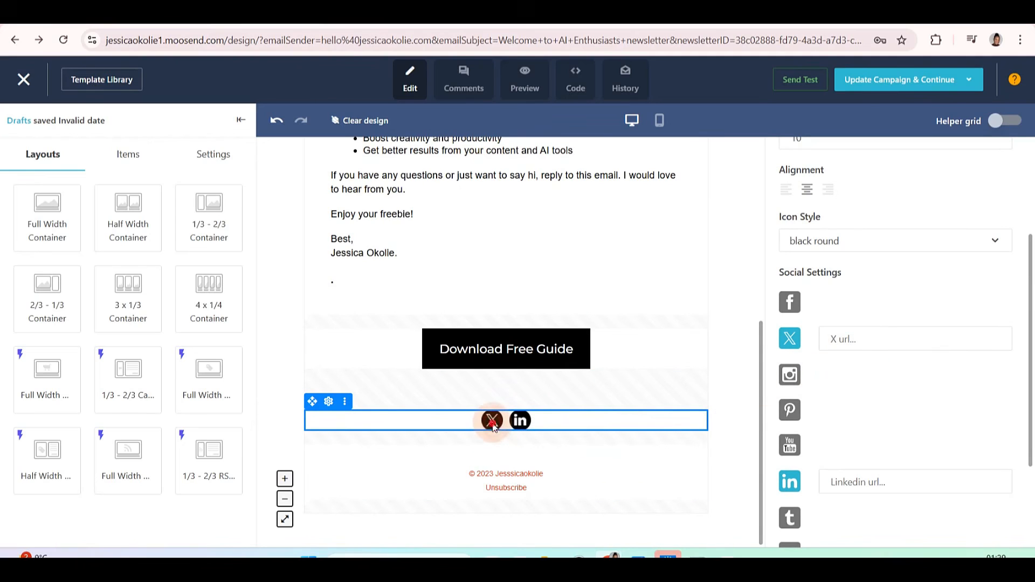
scroll(824, 399, "down", 1)
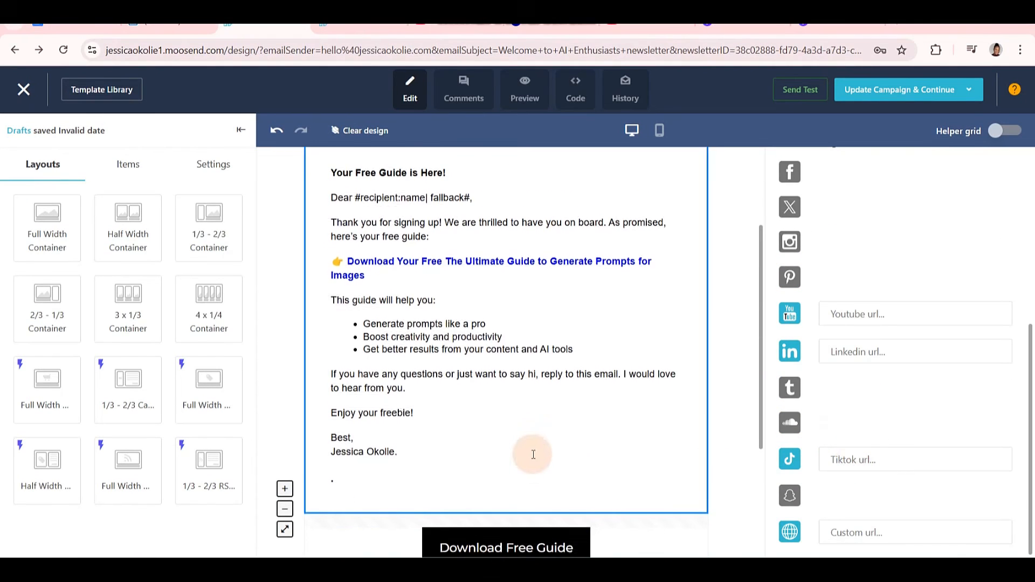
scroll(517, 485, "down", 3)
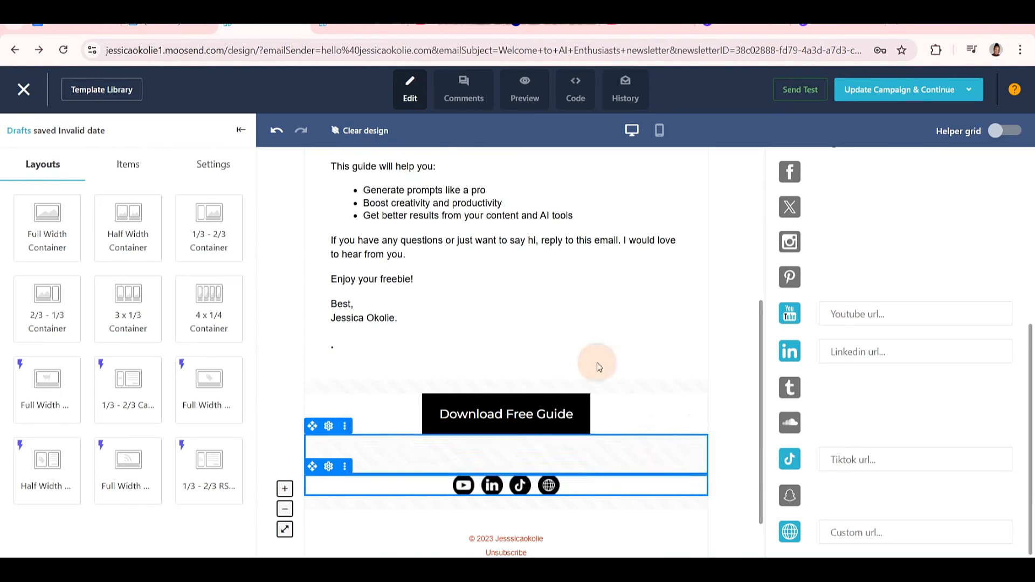
scroll(723, 329, "up", 3)
scroll(723, 323, "down", 4)
Step: Switch the social icons to YouTube, LinkedIn, TikTok and a website link
left_click(519, 429)
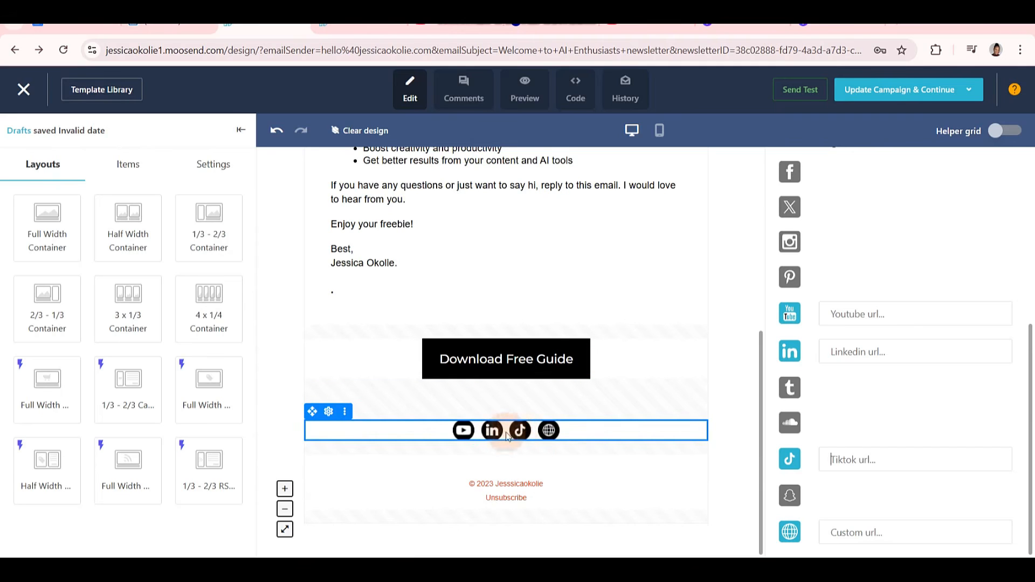
scroll(670, 325, "up", 4)
scroll(561, 224, "down", 2)
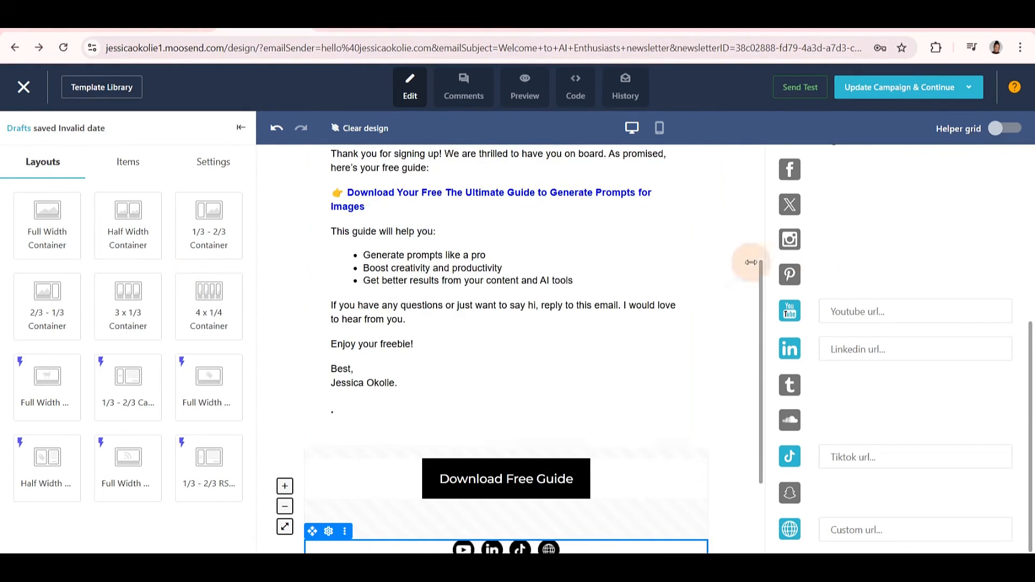
left_click(531, 91)
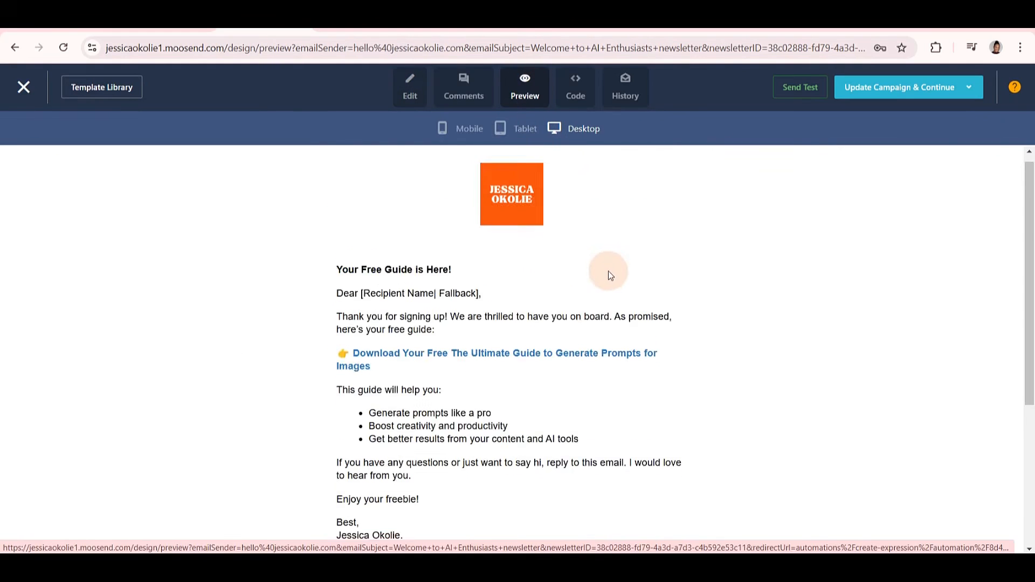
Step: Review the email preview, then update the campaign with the design and confirm
scroll(609, 275, "down", 4)
scroll(609, 273, "up", 4)
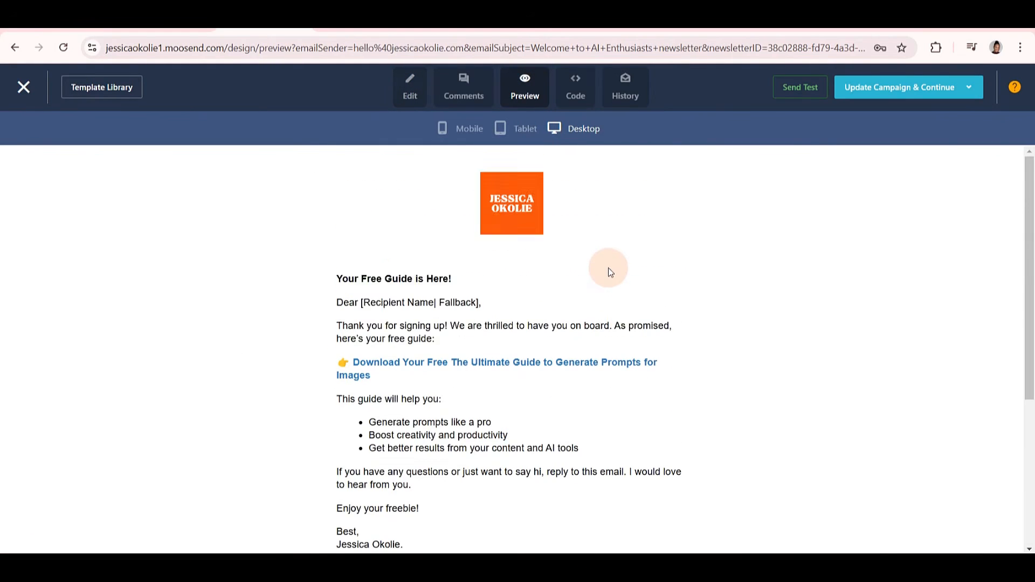
scroll(608, 268, "down", 3)
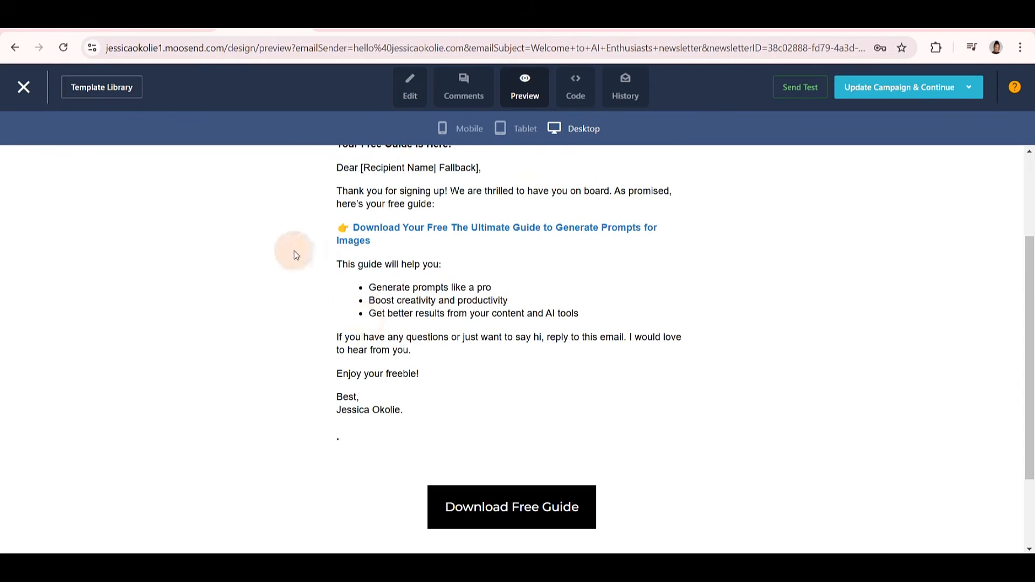
scroll(292, 261, "up", 3)
mouse_move(937, 87)
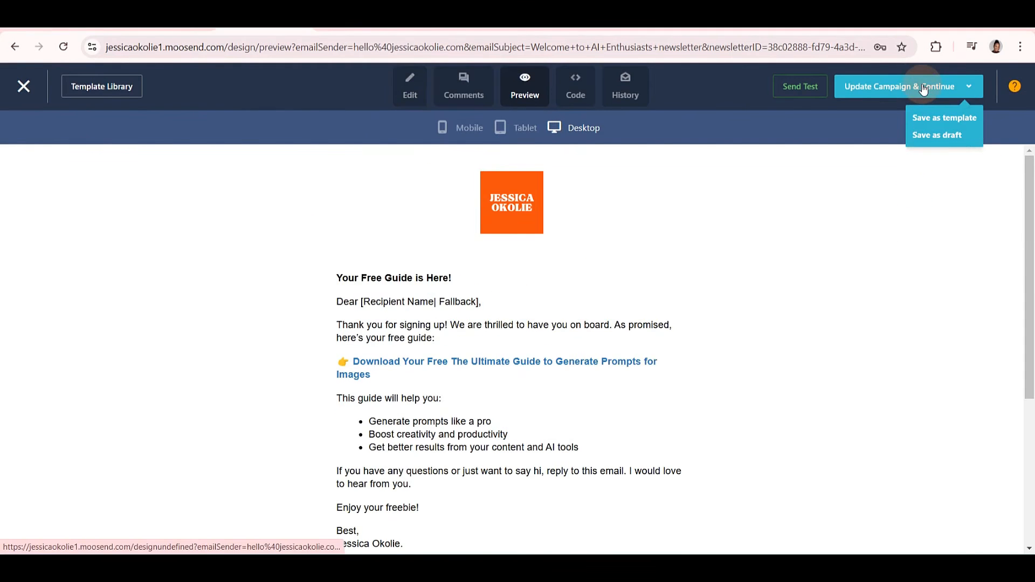
left_click(924, 89)
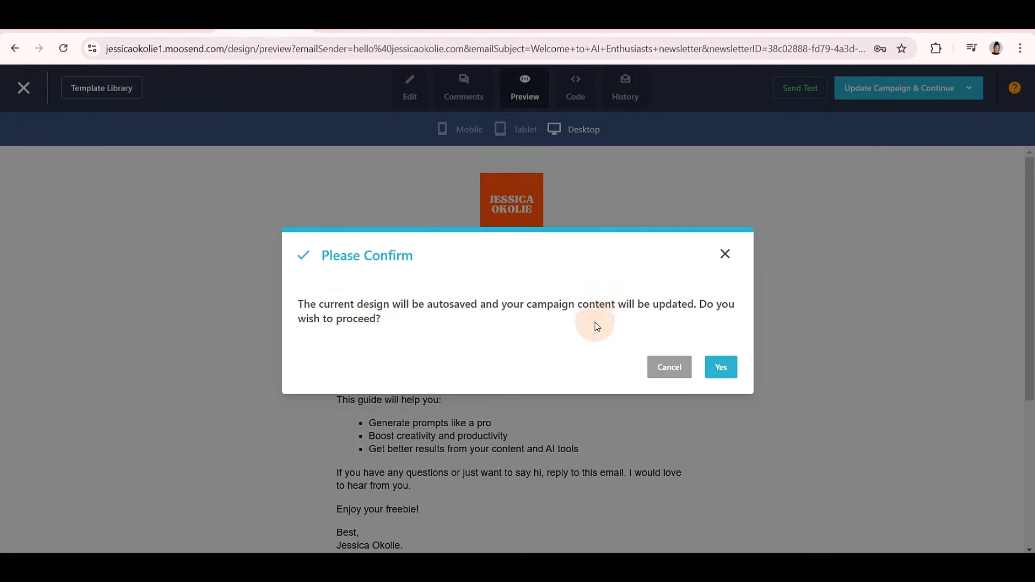
left_click(717, 372)
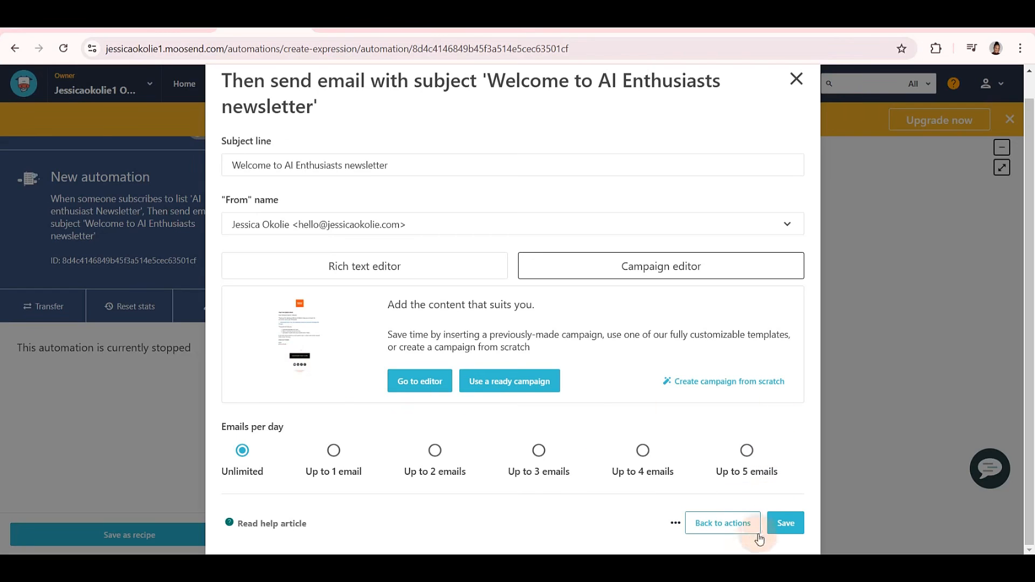
Step: Save the welcome-email step and switch the automation from Inactive to Active
left_click(785, 521)
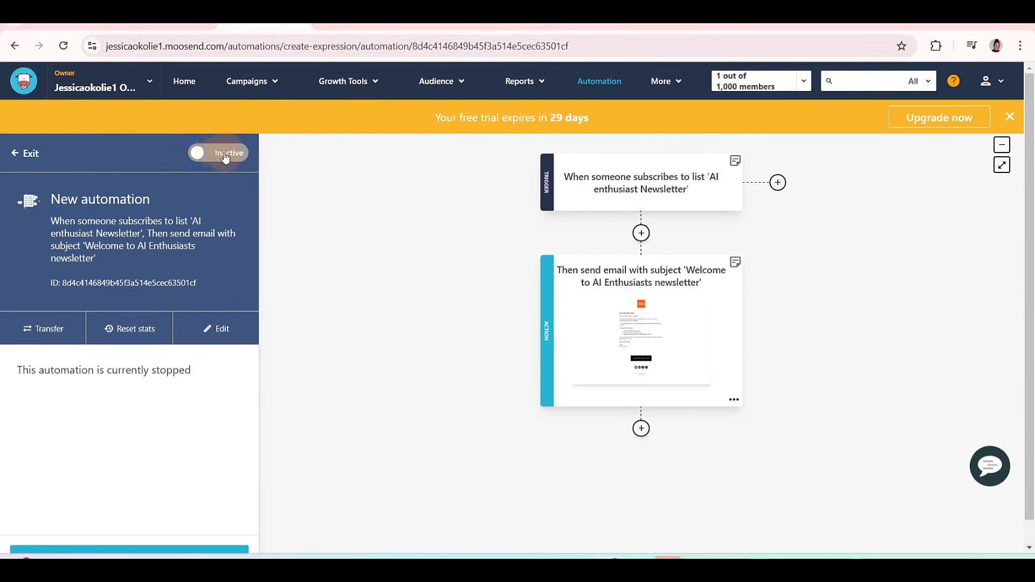
left_click(227, 155)
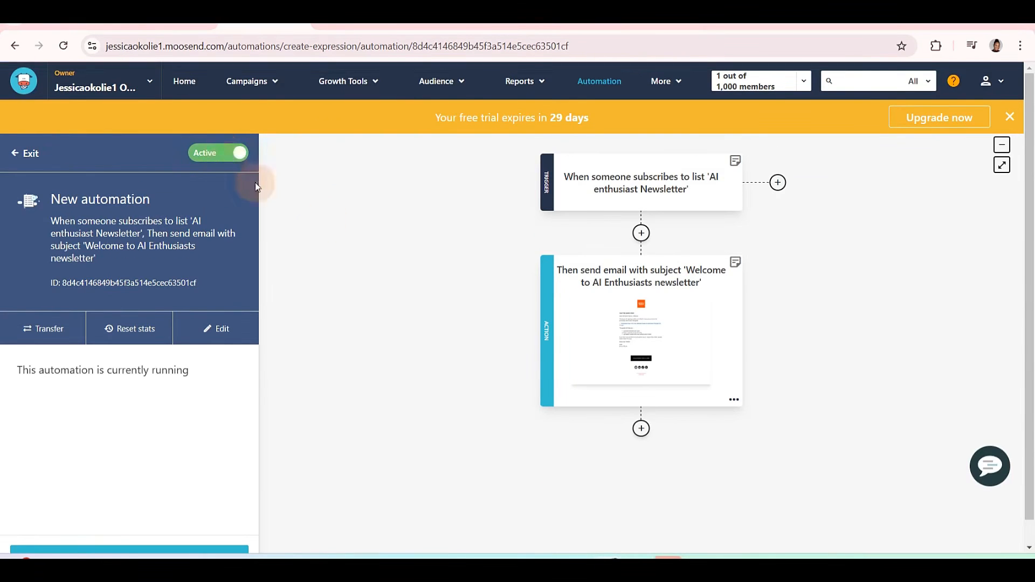
scroll(505, 249, "up", 1)
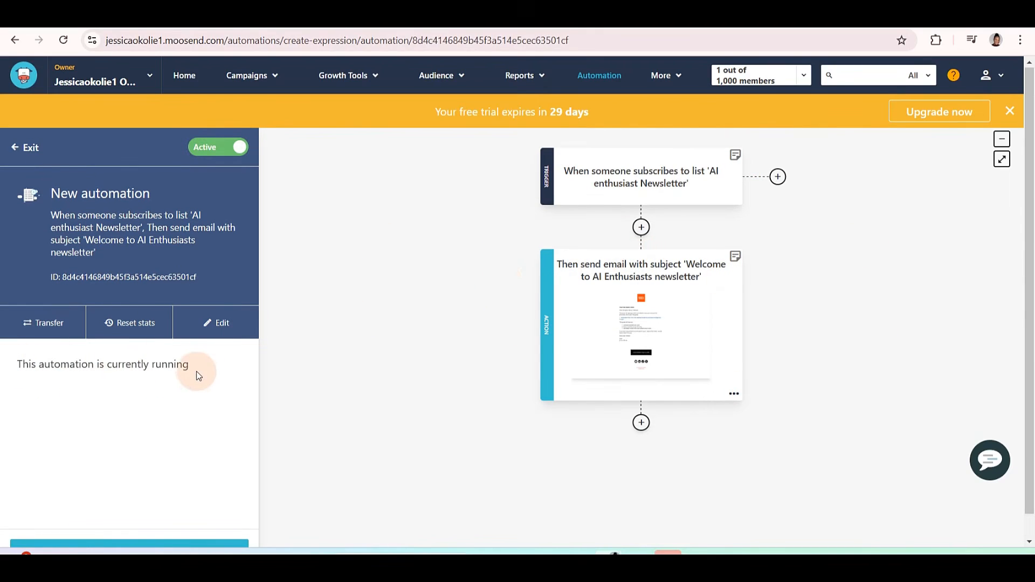
scroll(323, 291, "down", 1)
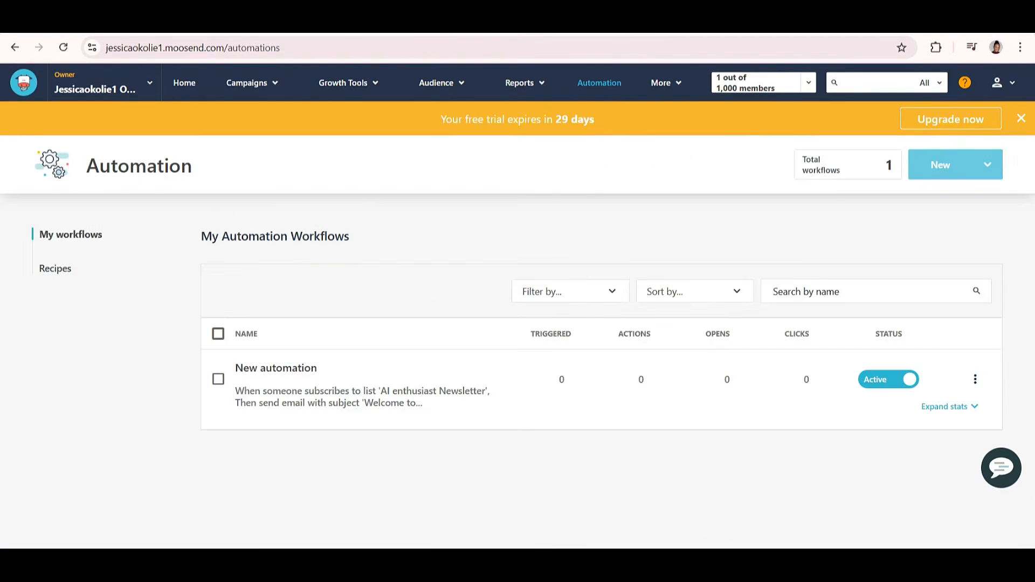
Step: Load the newsletter signup page in a new tab to sign up
key("ctrl+t")
left_click(835, 51)
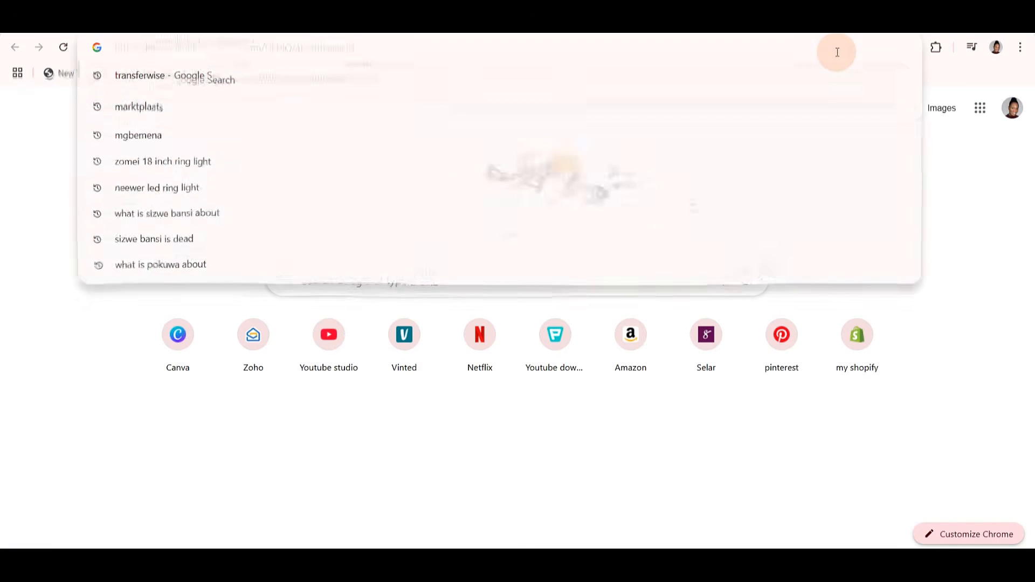
type("https://jessicaokolie1.m-pages.com/HFfJlQ/ai-enthusiasts")
key("Return")
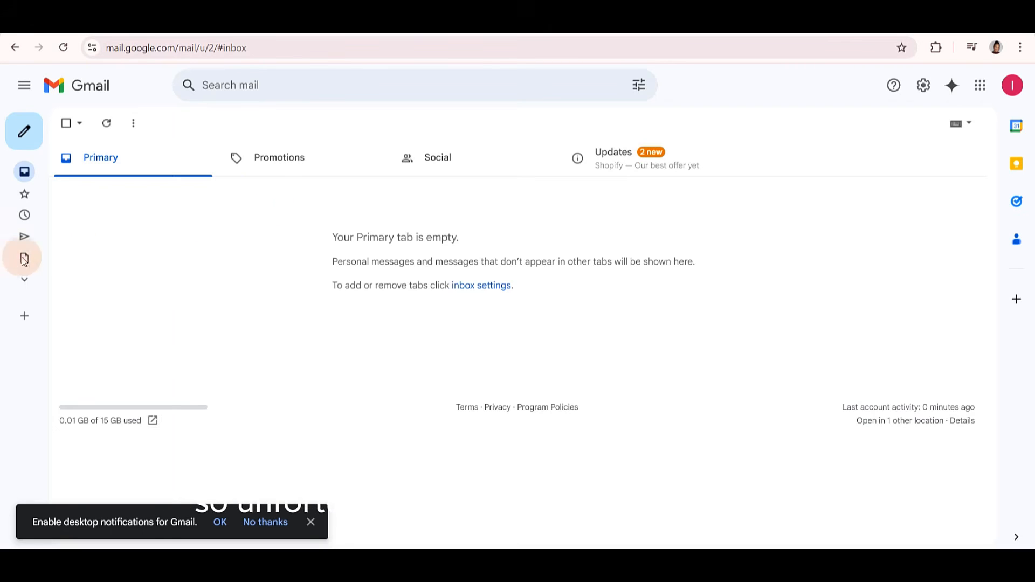
Step: Open the 'Welcome to AI Enthusiasts newsletter' email from Gmail's Spam folder
left_click(20, 291)
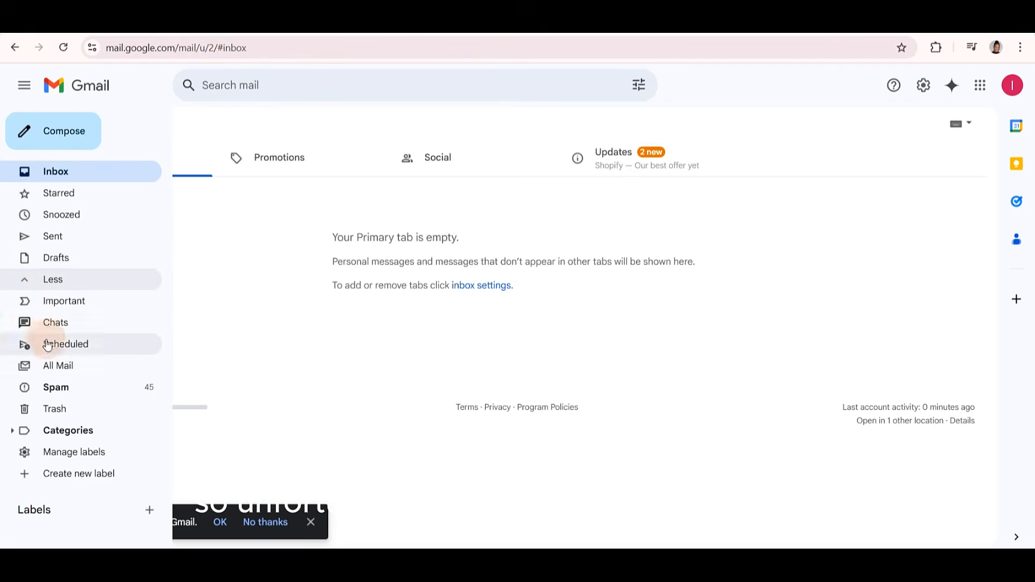
left_click(69, 391)
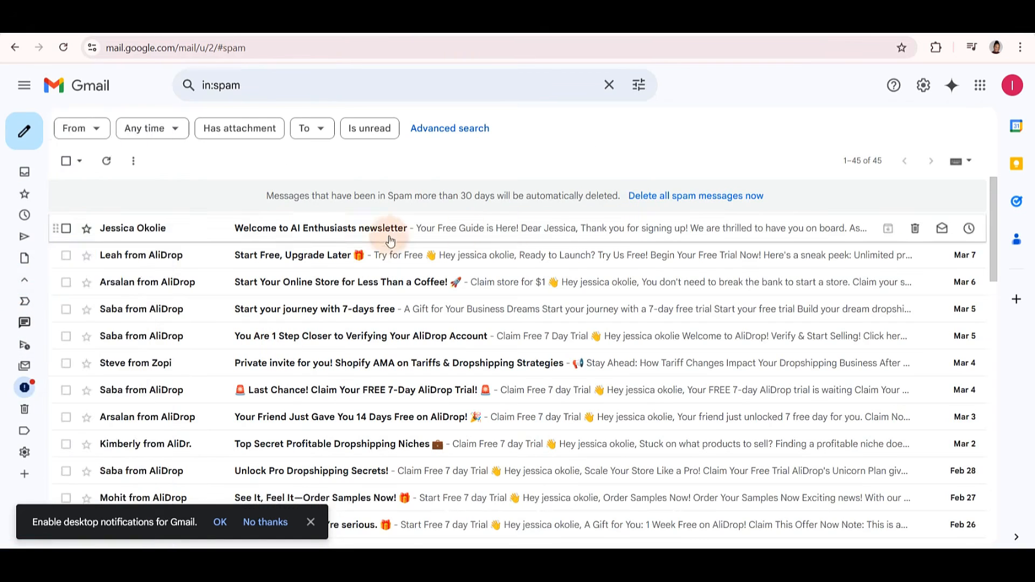
left_click(423, 229)
scroll(458, 251, "down", 1)
scroll(462, 251, "up", 1)
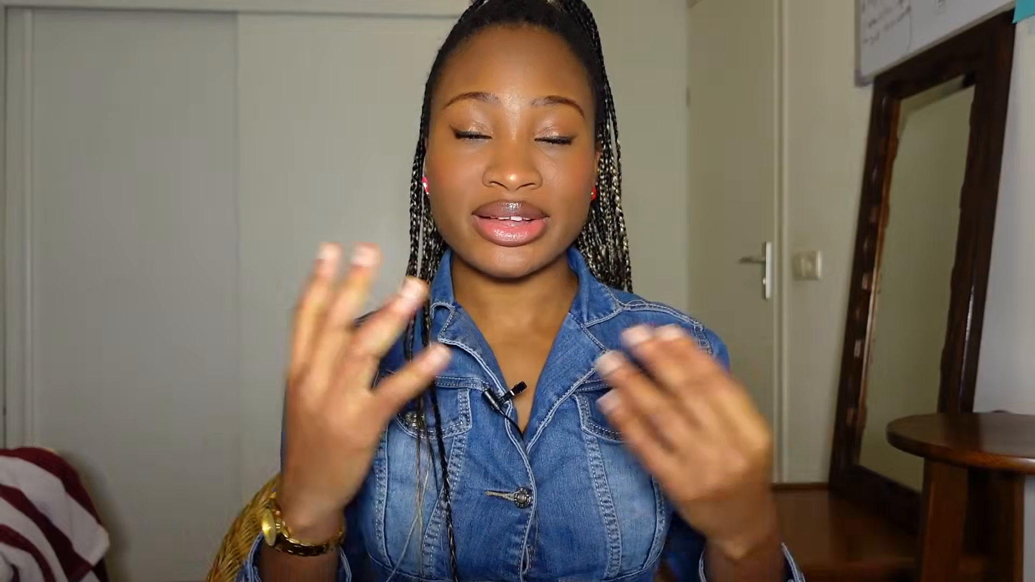